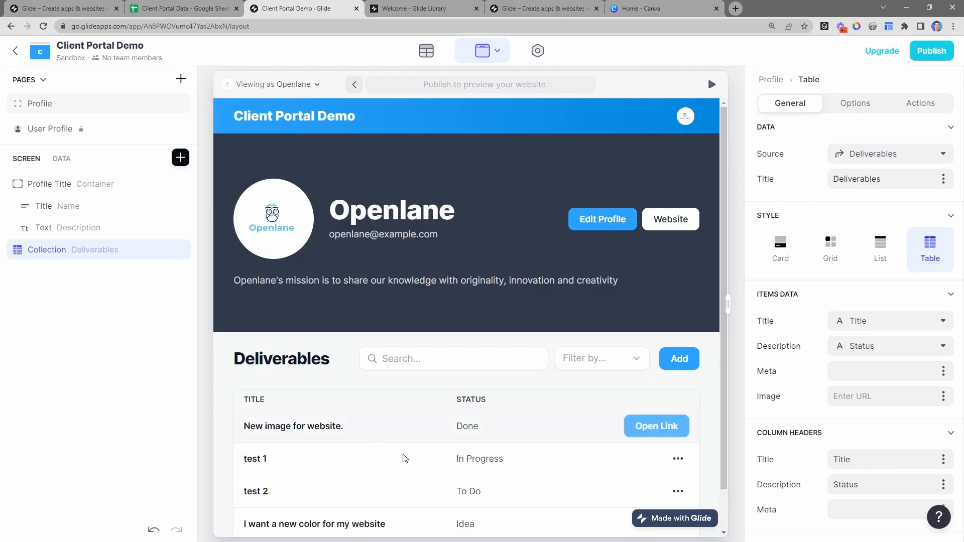
Switch to the Client Portal Data spreadsheet in Google Sheets and review the Simplifed Clients List and My Team sheets
{"action": "scroll", "coordinate": [493, 225], "scroll_direction": "down", "scroll_amount": 1}
{"action": "scroll", "coordinate": [335, 393], "scroll_direction": "up", "scroll_amount": 1}
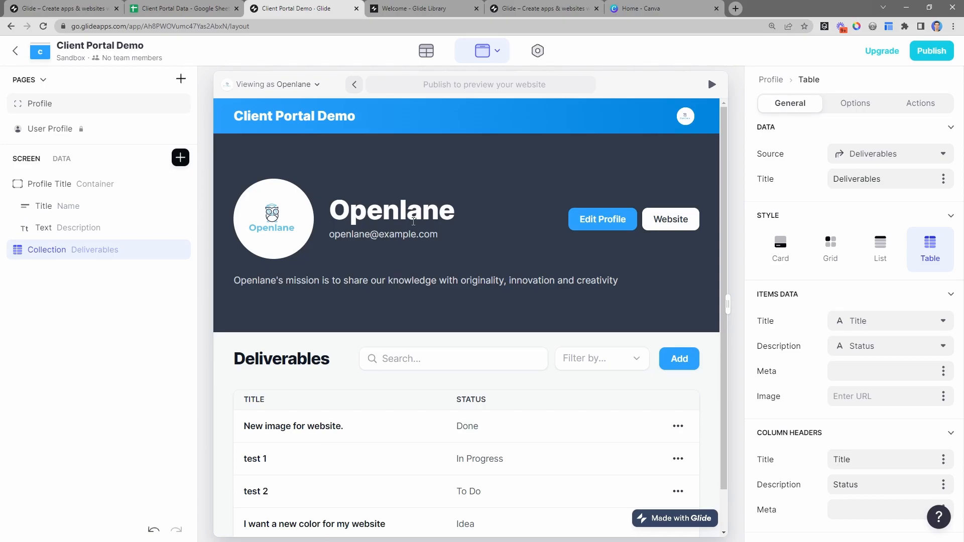
{"action": "left_click", "coordinate": [225, 9]}
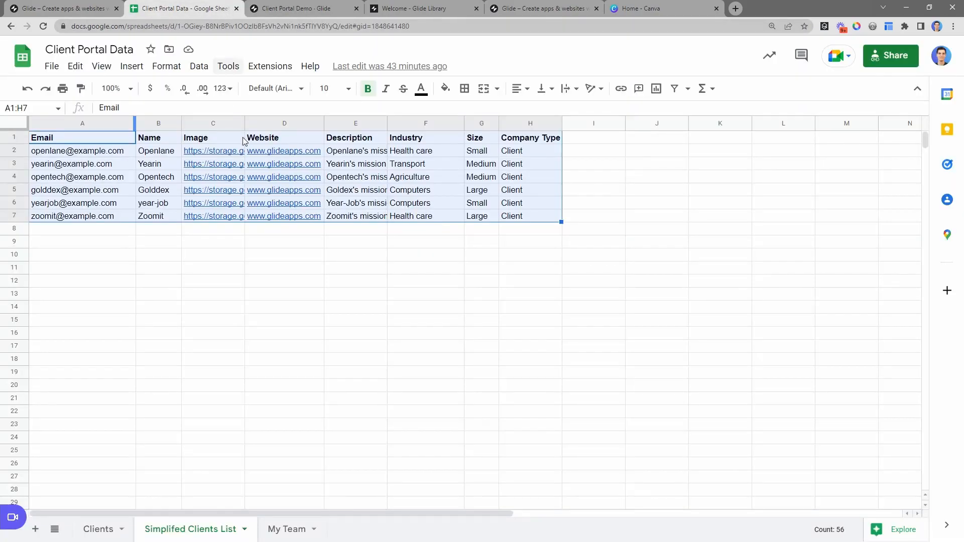
{"action": "left_click", "coordinate": [322, 352]}
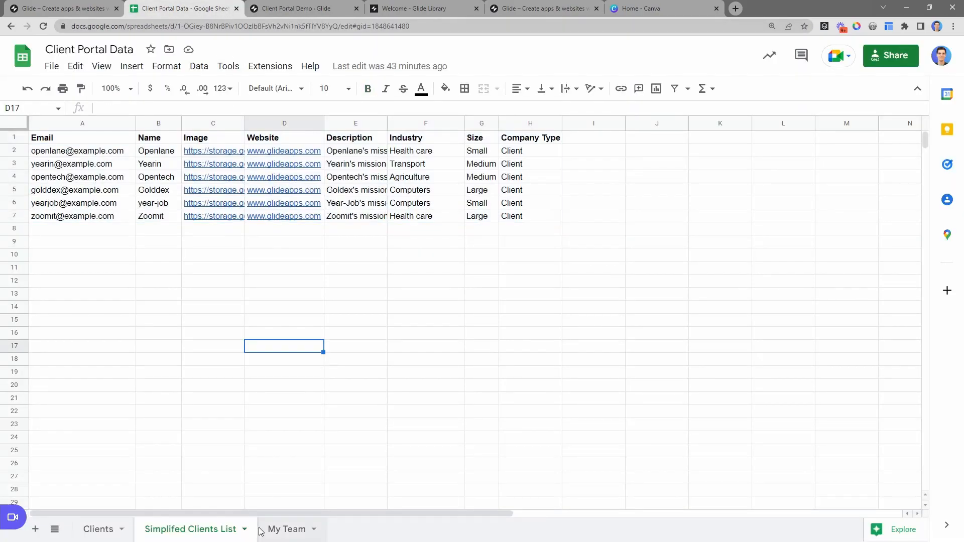
{"action": "left_click", "coordinate": [290, 531]}
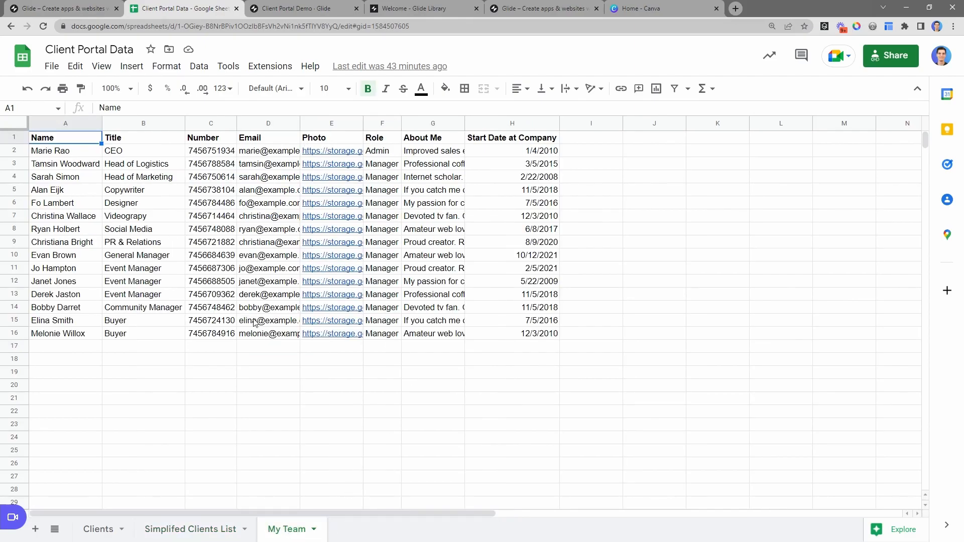
{"action": "mouse_move", "coordinate": [24, 144]}
{"action": "left_mouse_down"}
{"action": "mouse_move", "coordinate": [25, 162]}
{"action": "mouse_move", "coordinate": [26, 150]}
{"action": "left_mouse_up"}
{"action": "key", "text": "ctrl+z"}
Duplicate the My Team sheet and rename the copy "My Team to Import"
{"action": "right_click", "coordinate": [285, 532]}
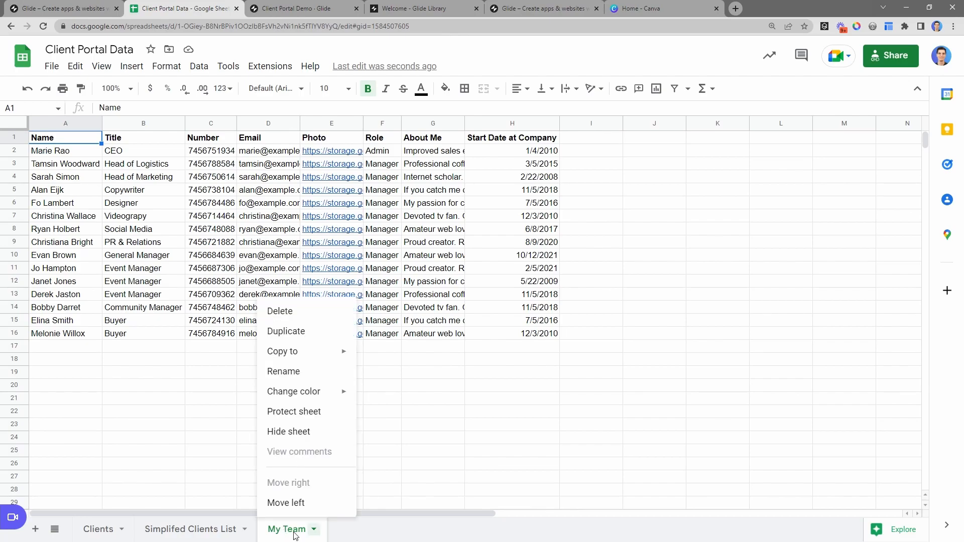
{"action": "left_click", "coordinate": [323, 333]}
{"action": "right_click", "coordinate": [409, 534]}
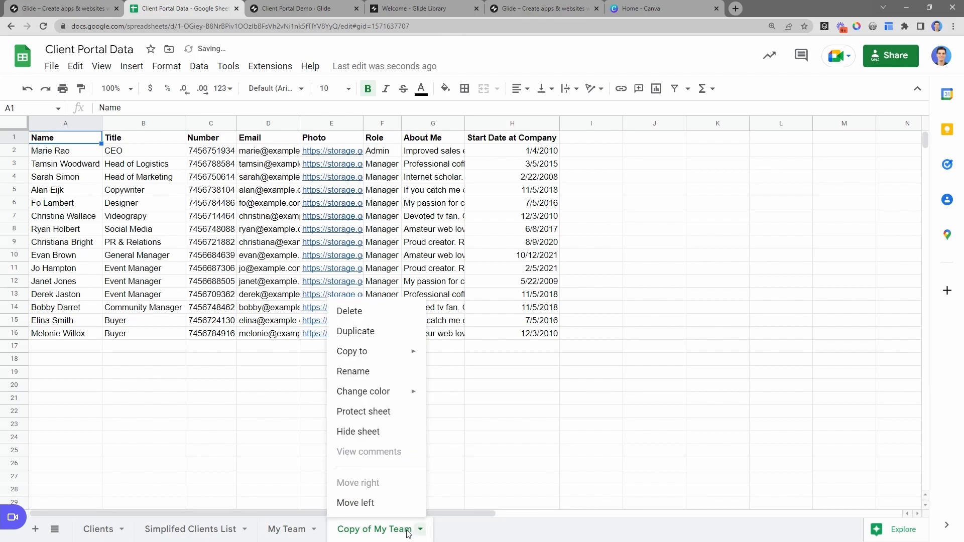
{"action": "left_click", "coordinate": [371, 376]}
{"action": "left_click_drag", "start_coordinate": [372, 530], "coordinate": [331, 532]}
{"action": "key", "text": "BackSpace"}
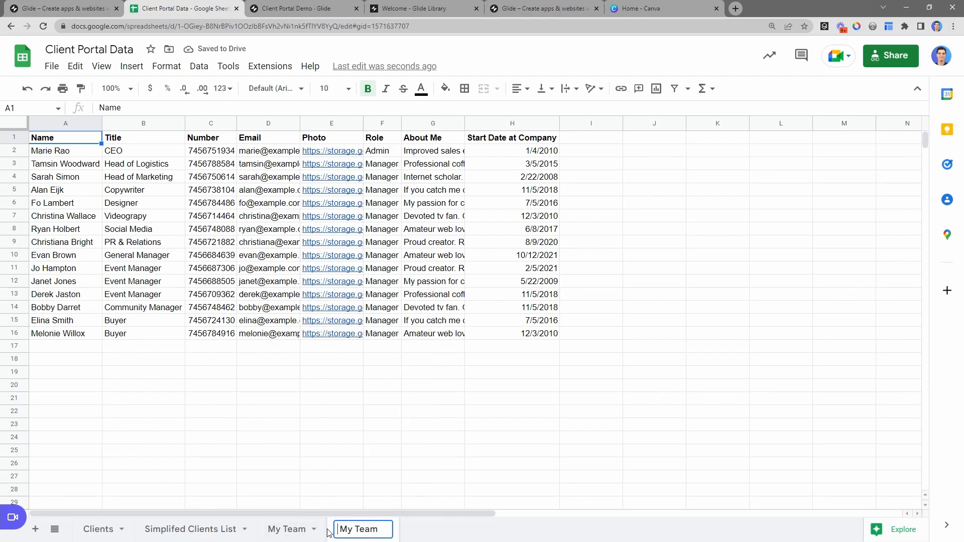
{"action": "key", "text": "End"}
{"action": "type", "text": "to Import"}
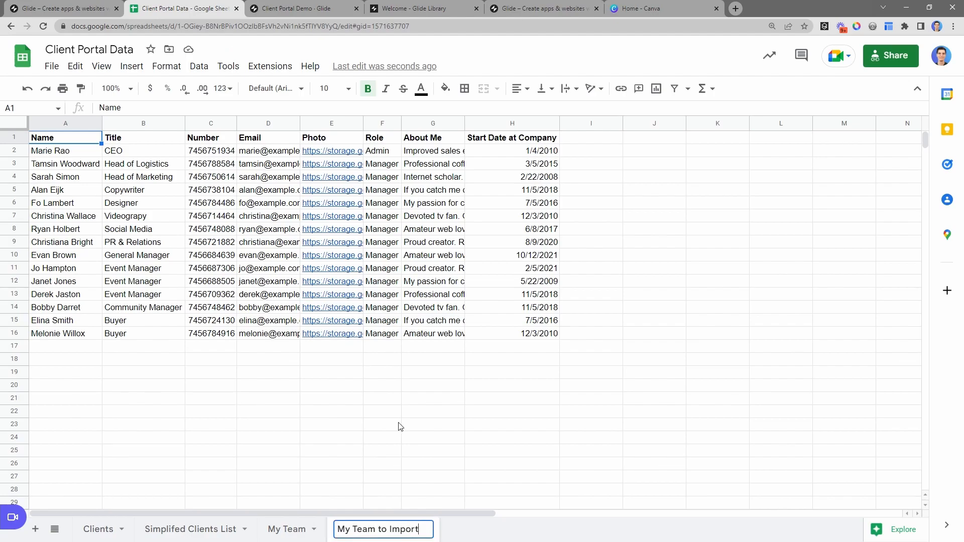
{"action": "left_click", "coordinate": [400, 427]}
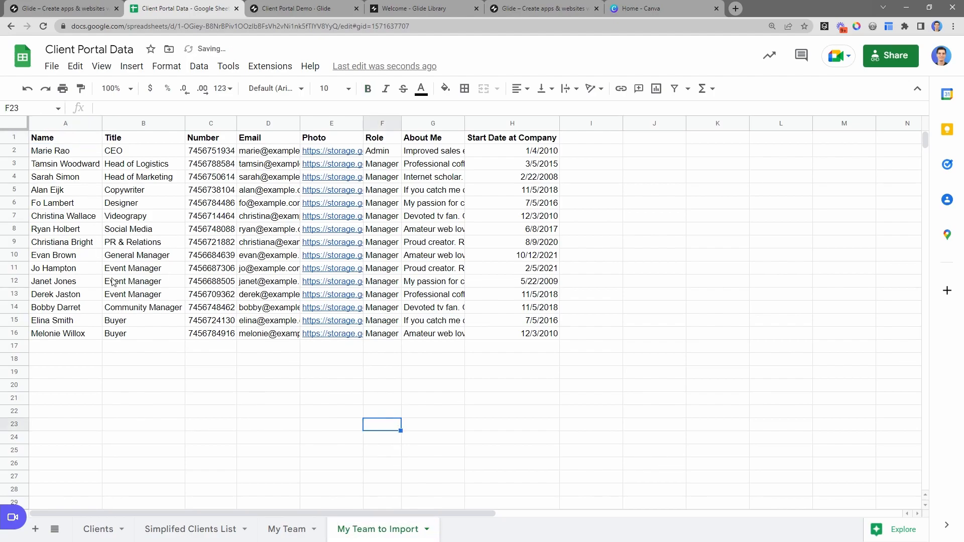
Compare the Simplifed Clients List and My Team to Import sheets, and open the Users data table of Client Portal Demo in Glide
{"action": "left_click", "coordinate": [192, 529]}
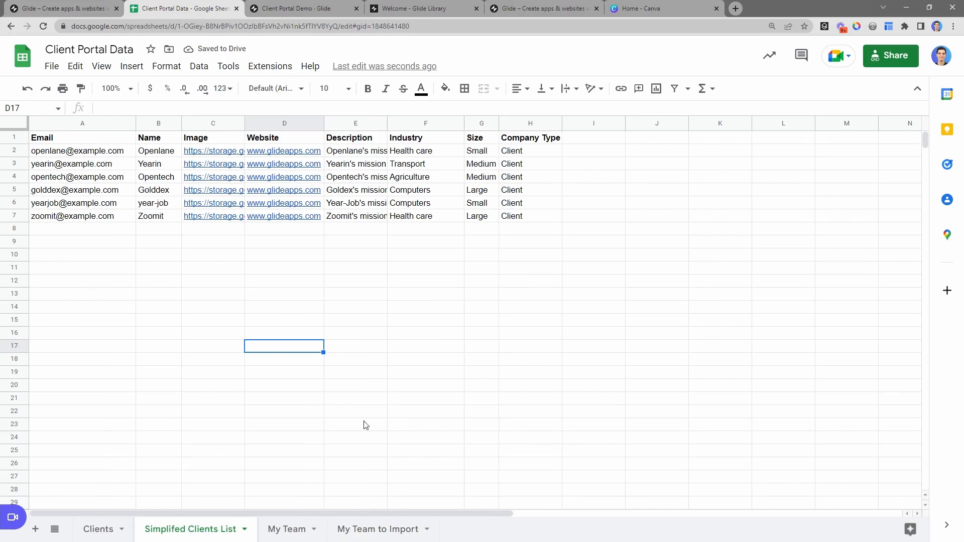
{"action": "left_click", "coordinate": [384, 529]}
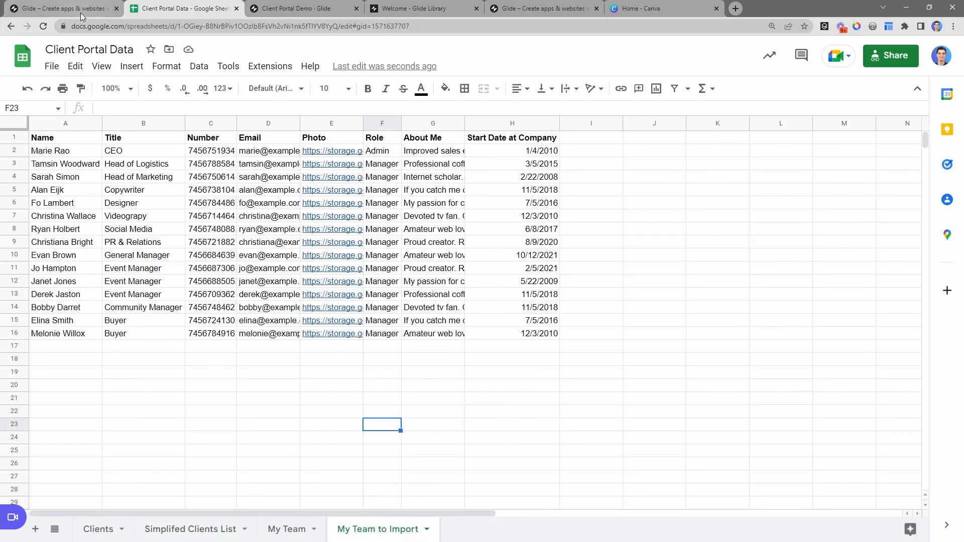
{"action": "left_click", "coordinate": [296, 9]}
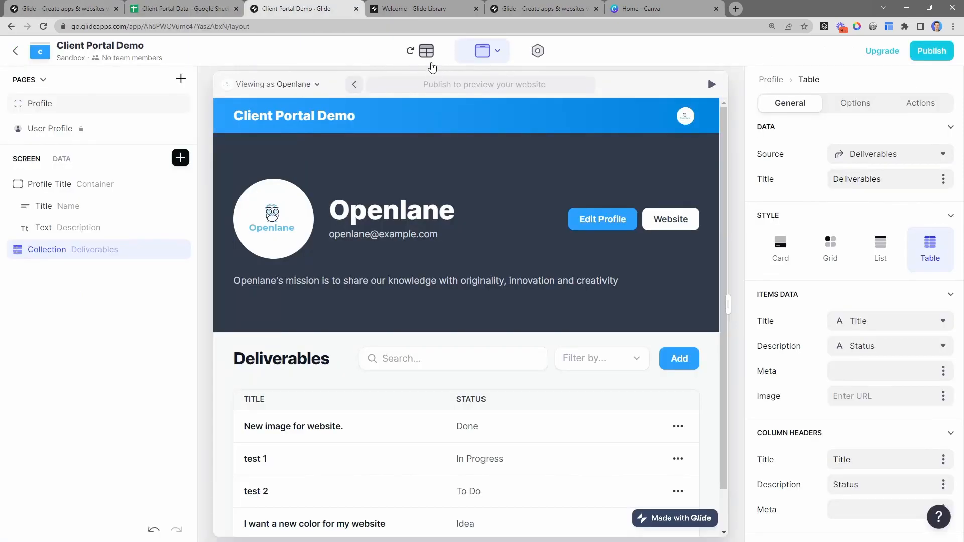
{"action": "left_click", "coordinate": [426, 50]}
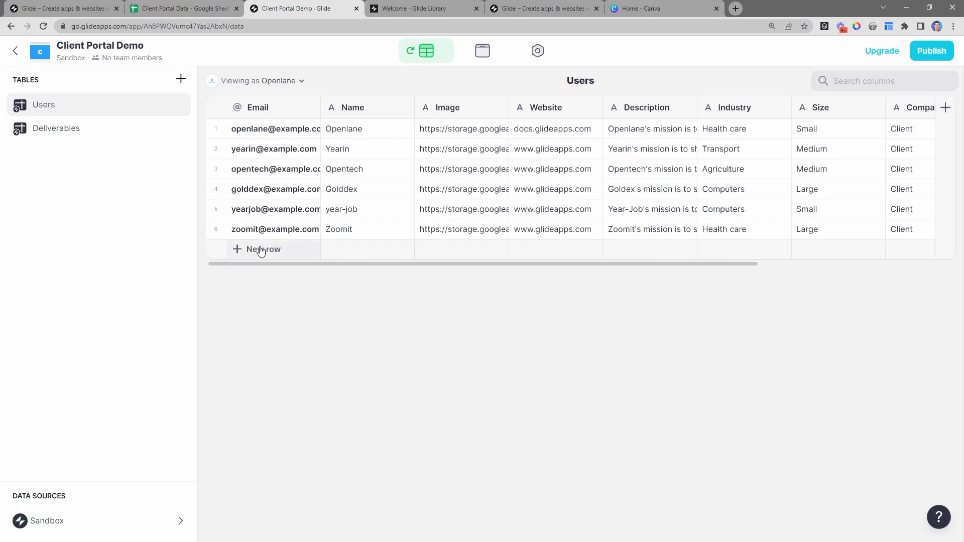
{"action": "left_click_drag", "start_coordinate": [338, 263], "coordinate": [300, 297]}
Export the Users table as a CSV file
{"action": "right_click", "coordinate": [91, 112]}
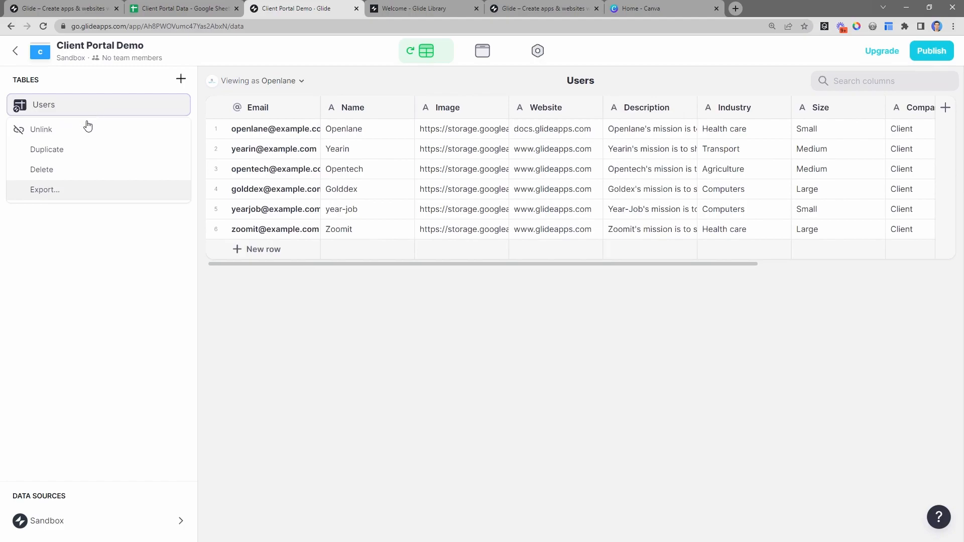
{"action": "left_click", "coordinate": [52, 192]}
{"action": "left_click", "coordinate": [422, 373]}
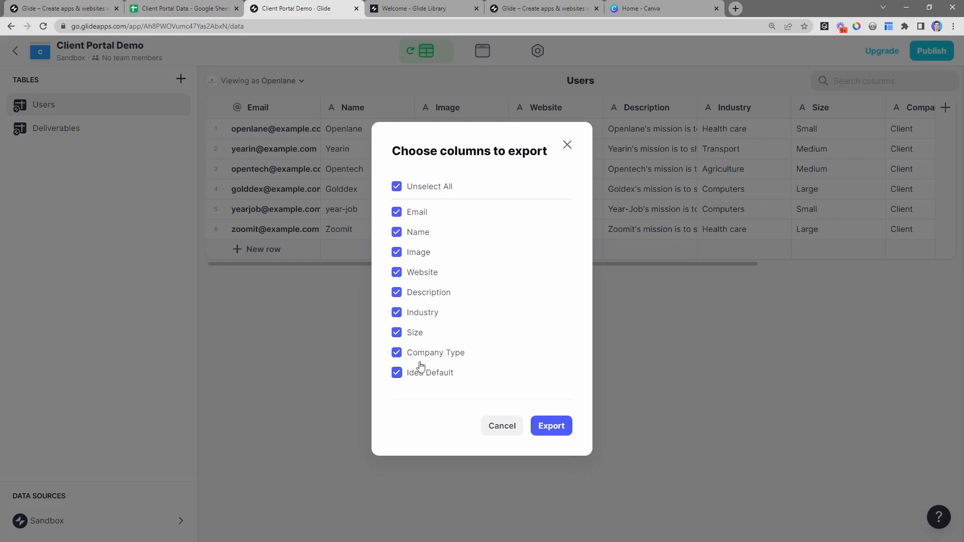
{"action": "left_click", "coordinate": [565, 431]}
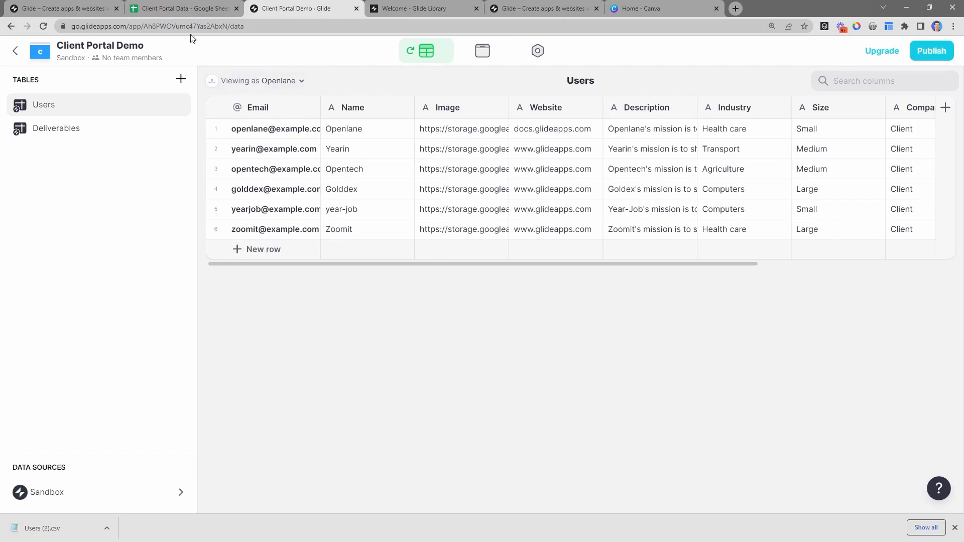
Return to the Client Portal Data spreadsheet and move the Email column in front of the Name column on My Team to Import
{"action": "left_click", "coordinate": [182, 9]}
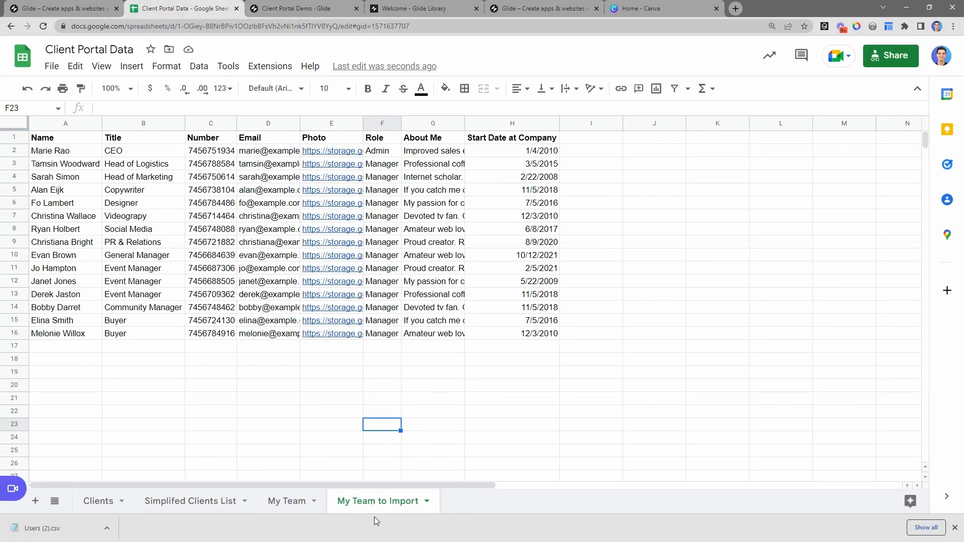
{"action": "left_click", "coordinate": [46, 123]}
{"action": "left_click", "coordinate": [145, 124]}
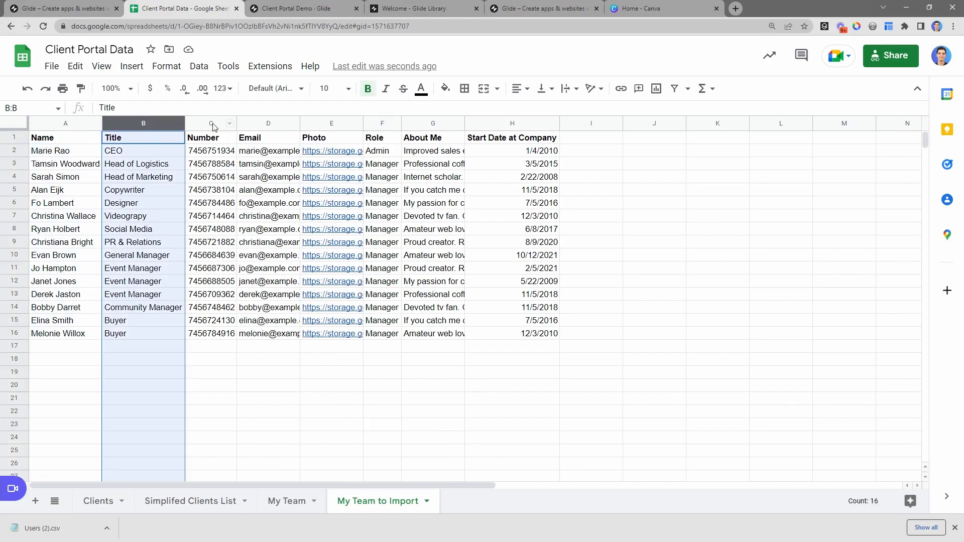
{"action": "left_click", "coordinate": [212, 124]}
{"action": "left_click", "coordinate": [253, 124]}
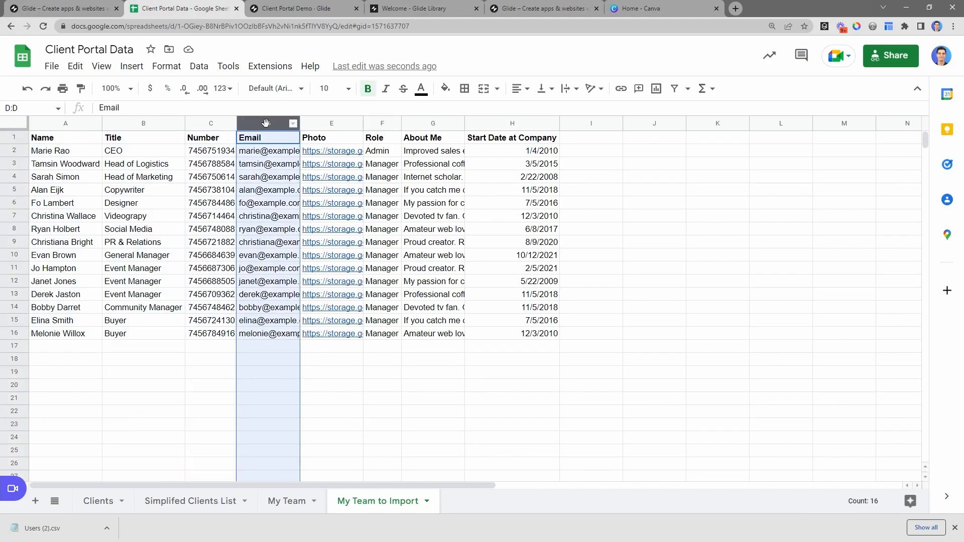
{"action": "left_click_drag", "start_coordinate": [266, 122], "coordinate": [61, 123]}
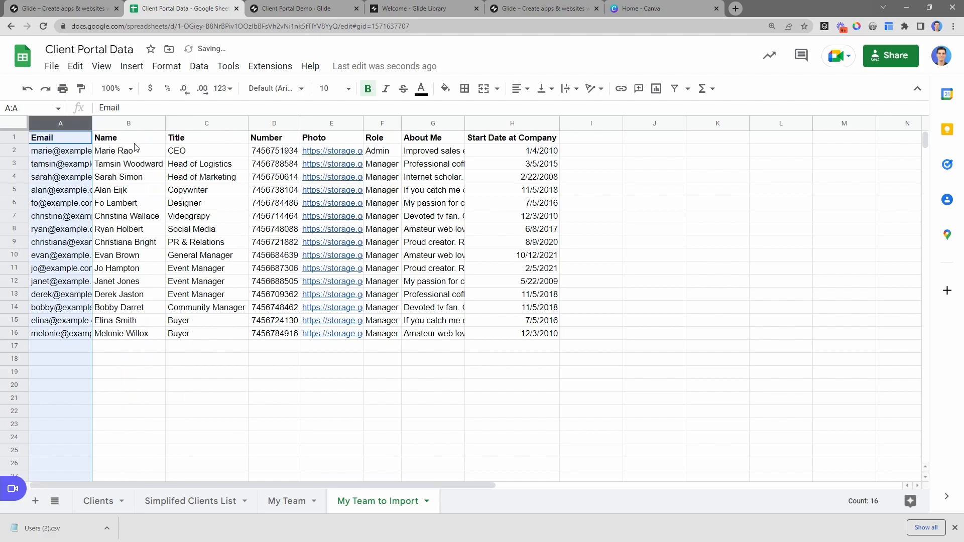
Delete the Start Date at Company, Title and Number columns from the My Team to Import sheet
{"action": "left_click", "coordinate": [134, 121]}
{"action": "left_click", "coordinate": [202, 123]}
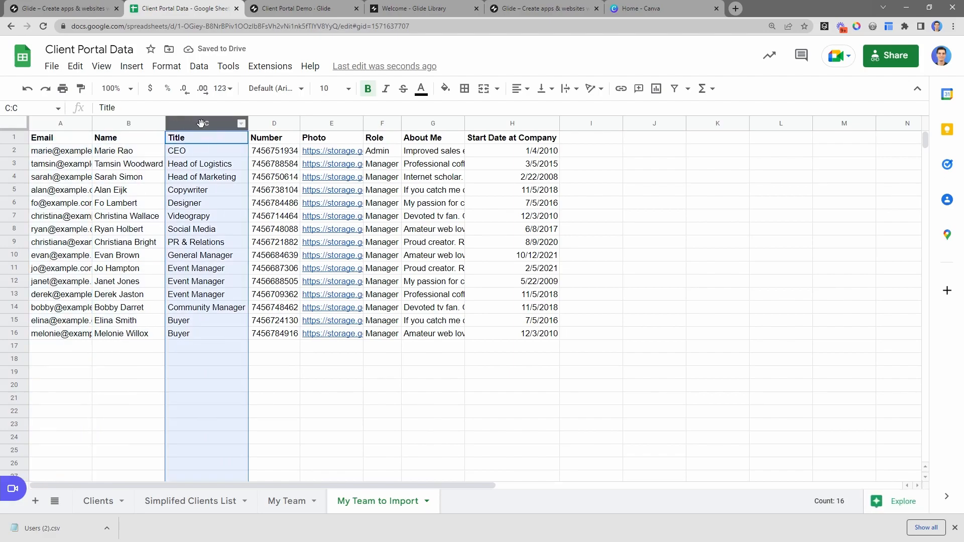
{"action": "left_click", "coordinate": [529, 122]}
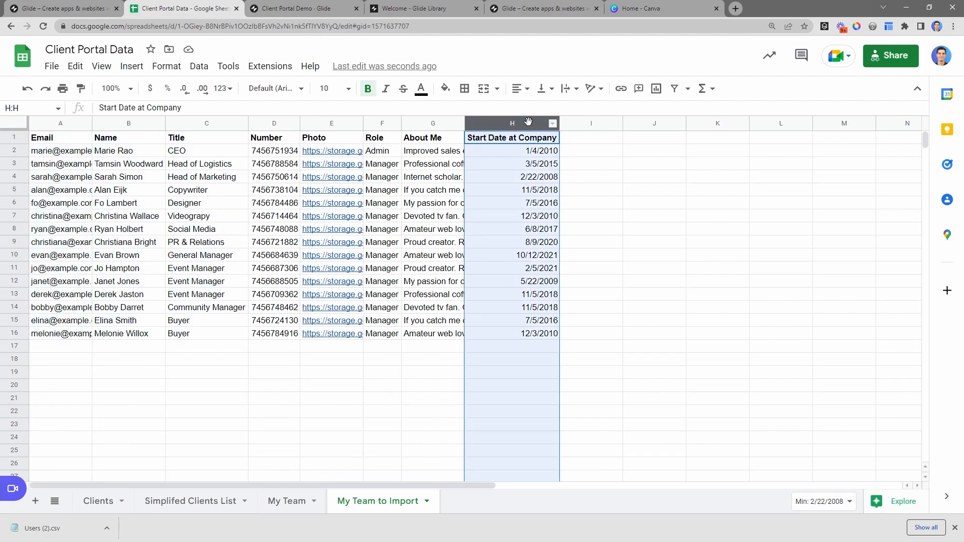
{"action": "right_click", "coordinate": [529, 122]}
{"action": "left_click", "coordinate": [585, 264]}
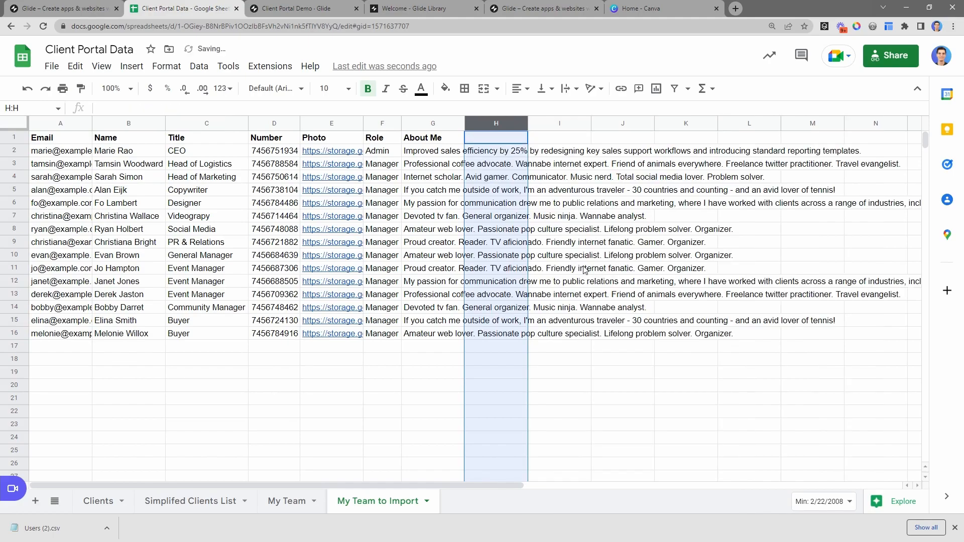
{"action": "right_click", "coordinate": [200, 123]}
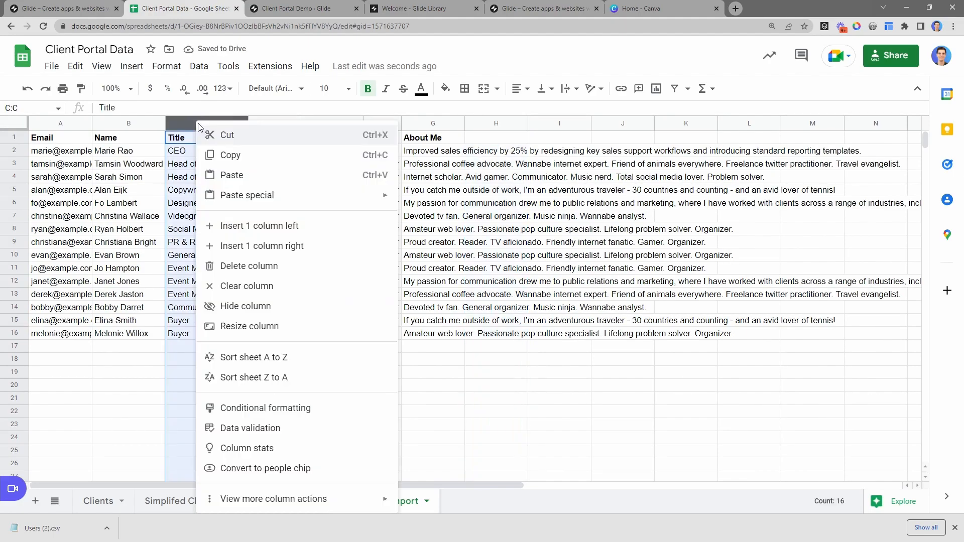
{"action": "left_click", "coordinate": [260, 265]}
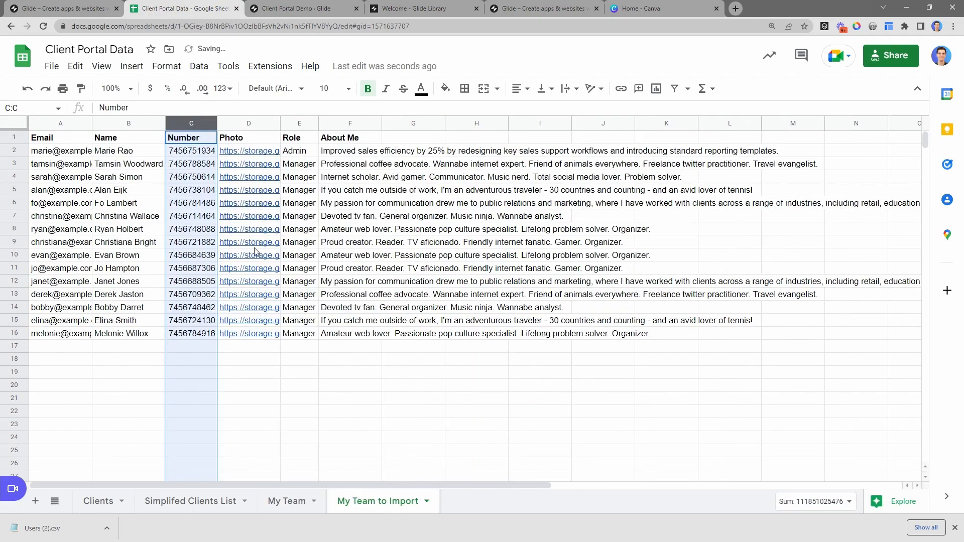
{"action": "right_click", "coordinate": [200, 125]}
{"action": "left_click", "coordinate": [251, 267]}
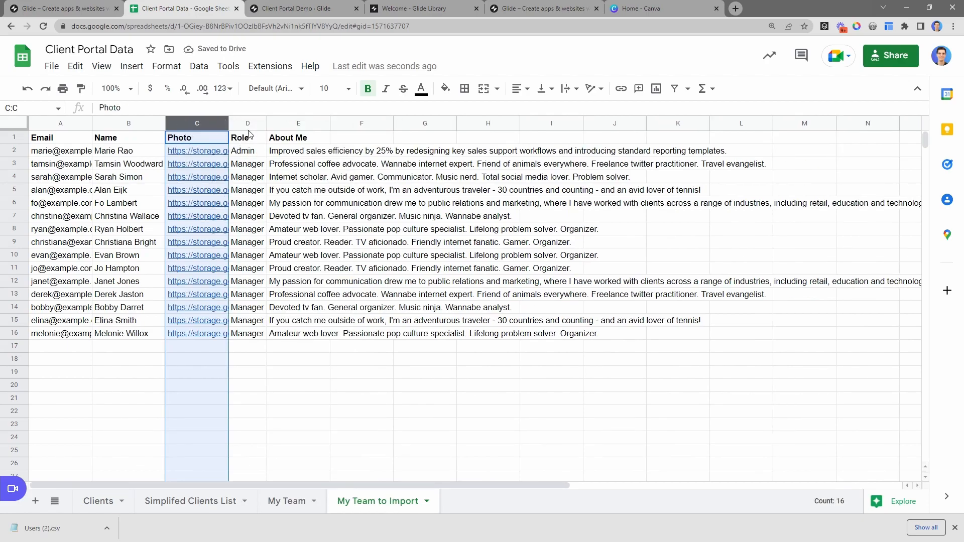
Delete the About Me column from the My Team to Import sheet
{"action": "left_click_drag", "start_coordinate": [249, 150], "coordinate": [254, 322]}
{"action": "left_click", "coordinate": [298, 151]}
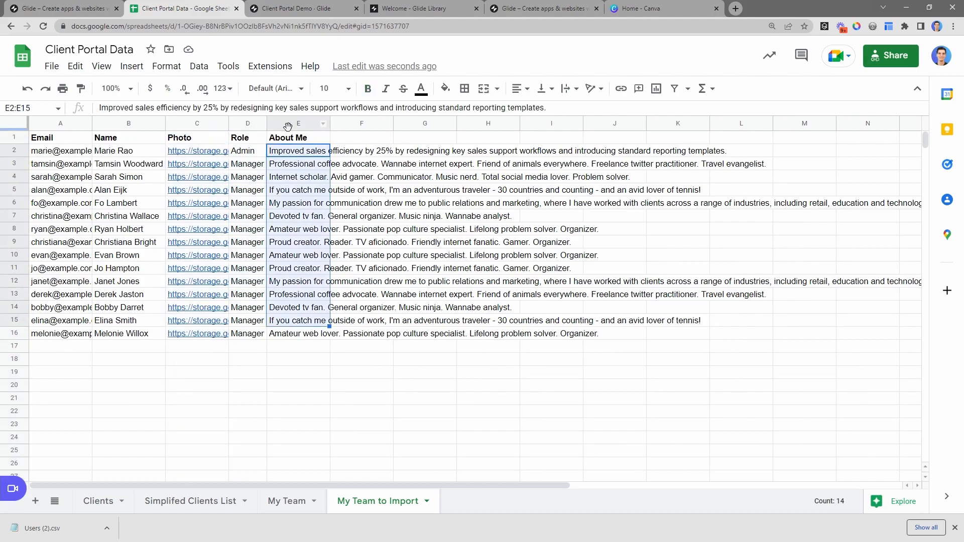
{"action": "left_click", "coordinate": [323, 123]}
{"action": "left_click", "coordinate": [324, 263]}
{"action": "left_click", "coordinate": [317, 212]}
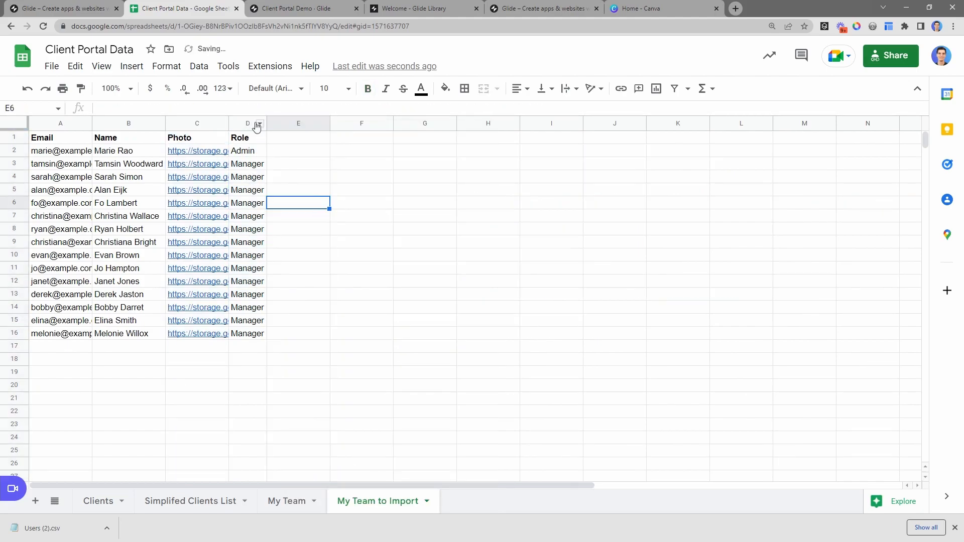
Widen the Role column and review its entries together with the header row
{"action": "left_click_drag", "start_coordinate": [266, 123], "coordinate": [291, 123]}
{"action": "left_click_drag", "start_coordinate": [258, 152], "coordinate": [250, 352]}
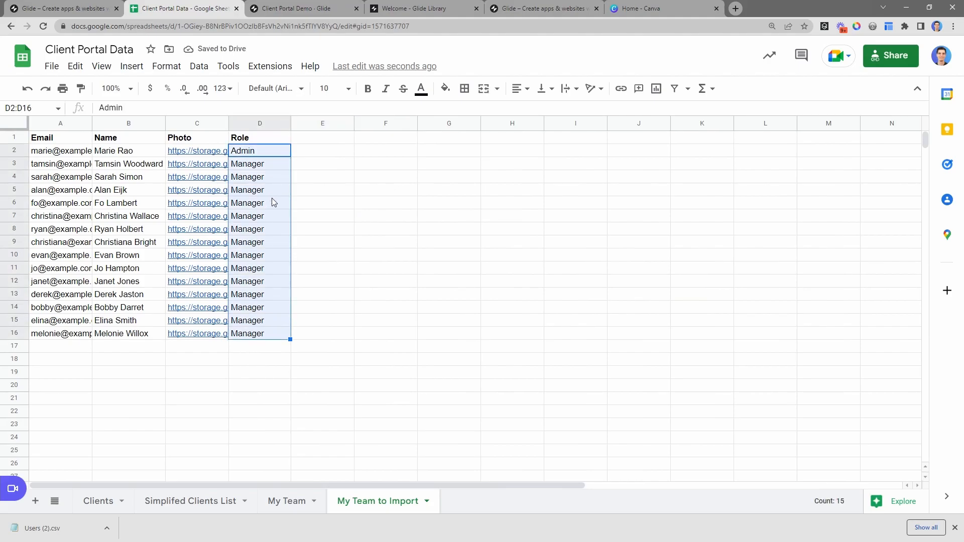
{"action": "left_click_drag", "start_coordinate": [268, 178], "coordinate": [267, 164]}
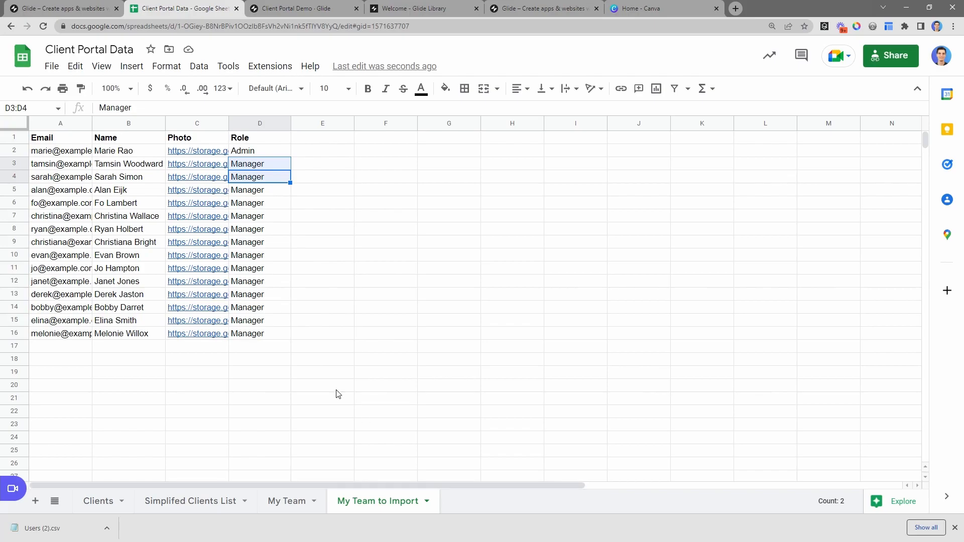
{"action": "left_click_drag", "start_coordinate": [56, 137], "coordinate": [253, 145]}
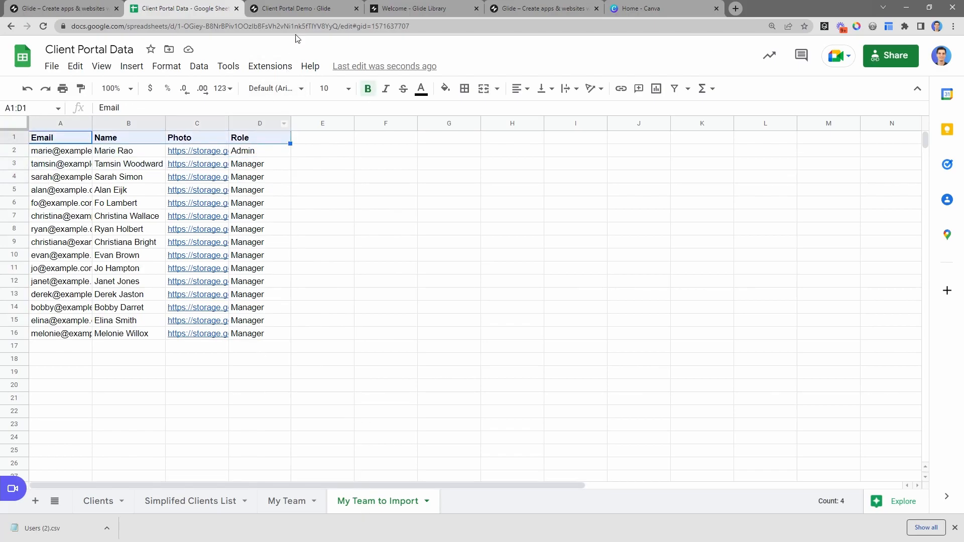
Add a new row to Glide's Users table and paste the first team member's record, copied from A2:D2 of My Team to Import, into it
{"action": "left_click", "coordinate": [302, 9]}
{"action": "left_click", "coordinate": [295, 255]}
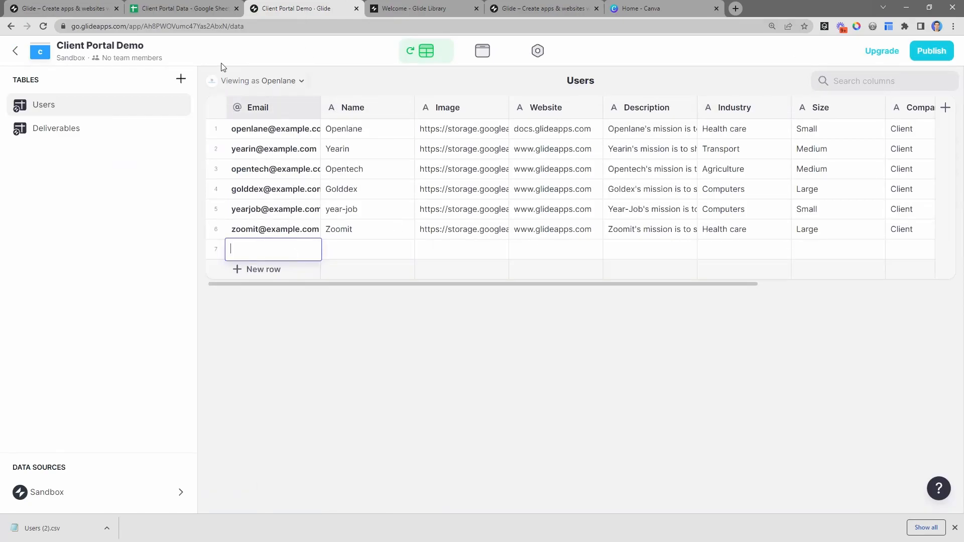
{"action": "left_click", "coordinate": [208, 14]}
{"action": "left_click_drag", "start_coordinate": [63, 150], "coordinate": [251, 151]}
{"action": "key", "text": "ctrl+c"}
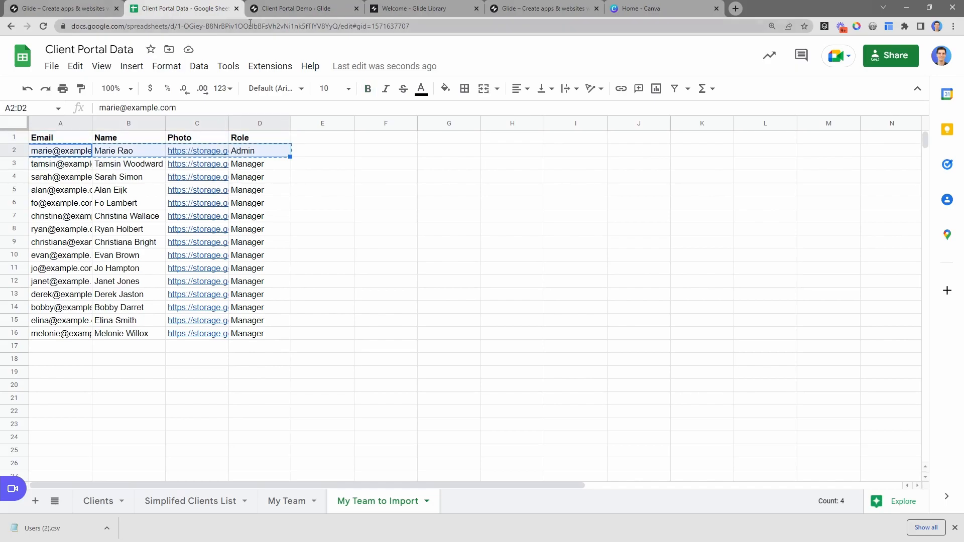
{"action": "left_click", "coordinate": [277, 10]}
{"action": "key", "text": "ctrl+v"}
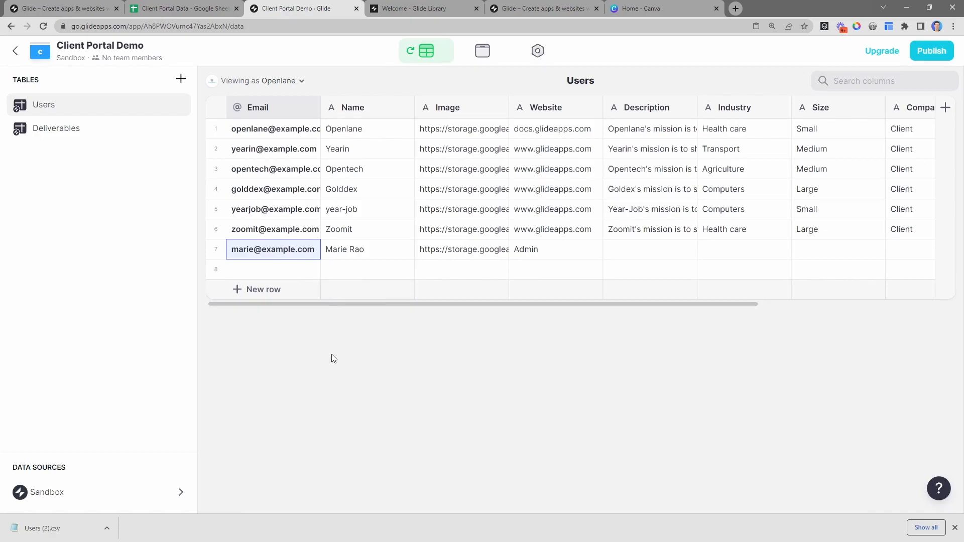
{"action": "scroll", "coordinate": [378, 305], "scroll_direction": "right", "scroll_amount": 2}
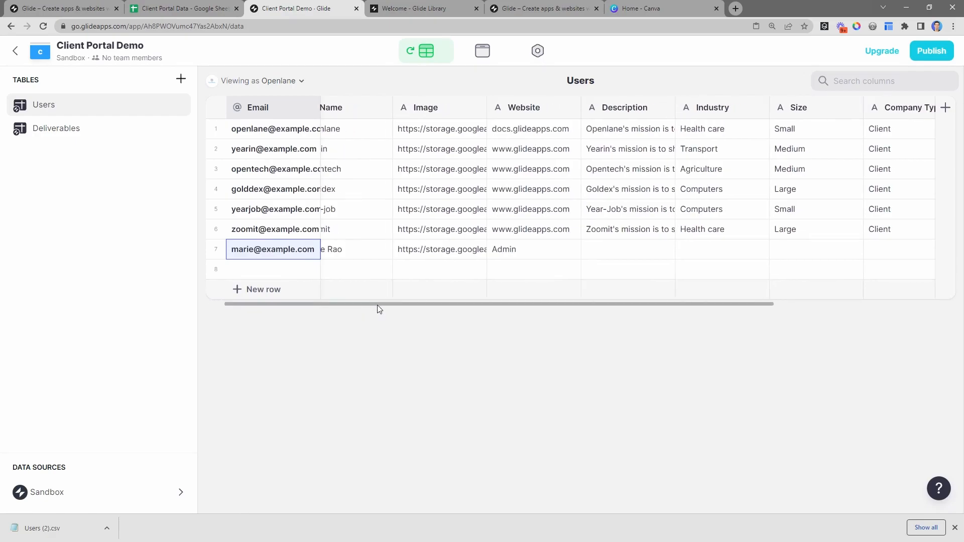
Rename the Company Type column of the Users table to Role
{"action": "left_click", "coordinate": [487, 249]}
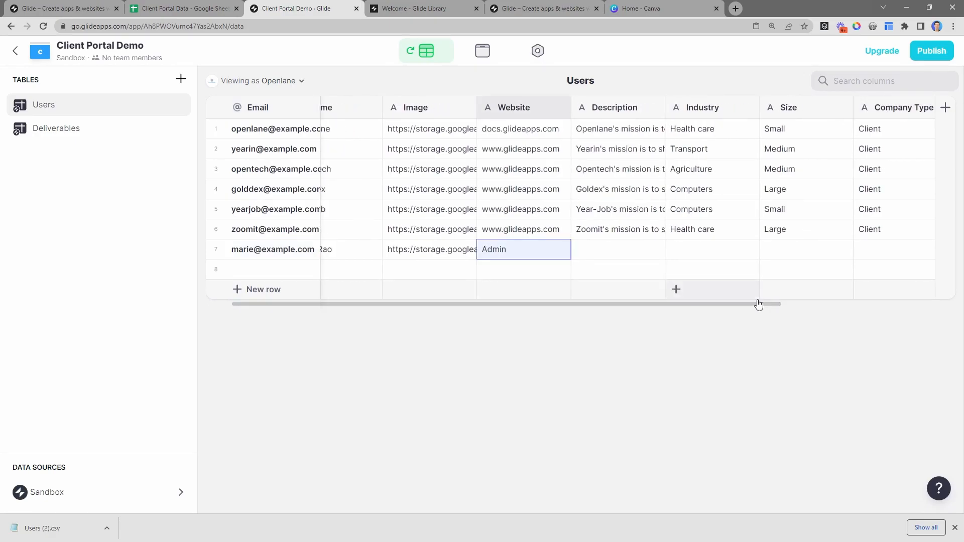
{"action": "left_click_drag", "start_coordinate": [758, 303], "coordinate": [788, 299]}
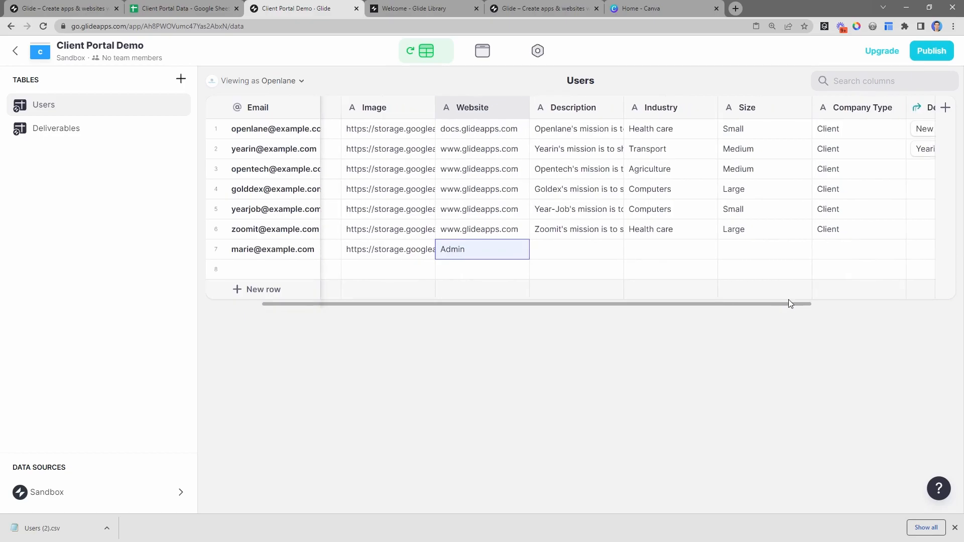
{"action": "left_click", "coordinate": [893, 108]}
{"action": "left_click", "coordinate": [861, 133]}
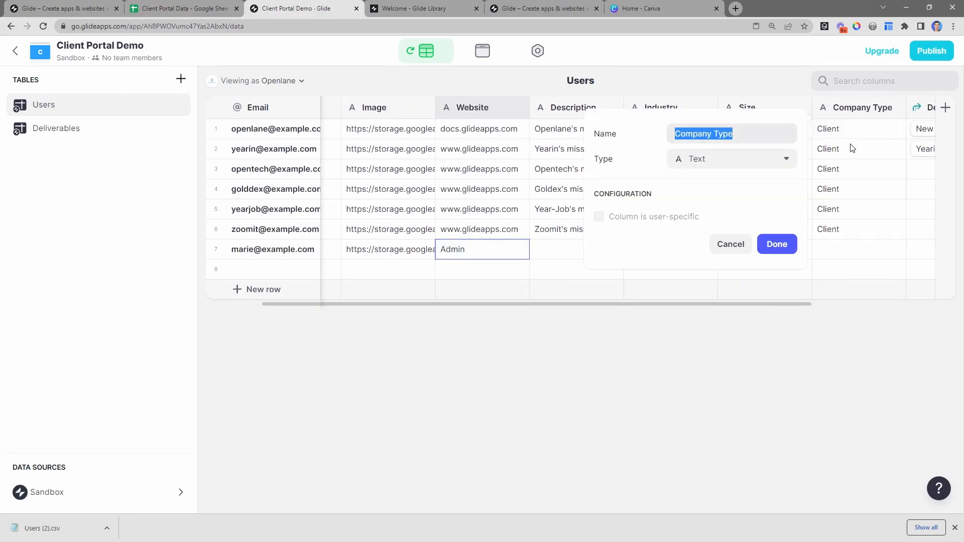
{"action": "type", "text": "Rol"}
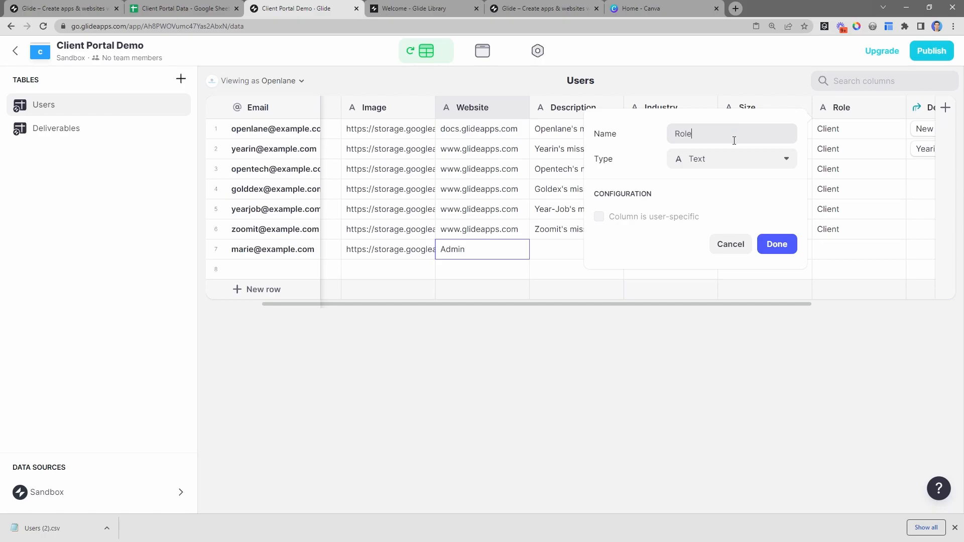
{"action": "type", "text": "e"}
{"action": "key", "text": "Return"}
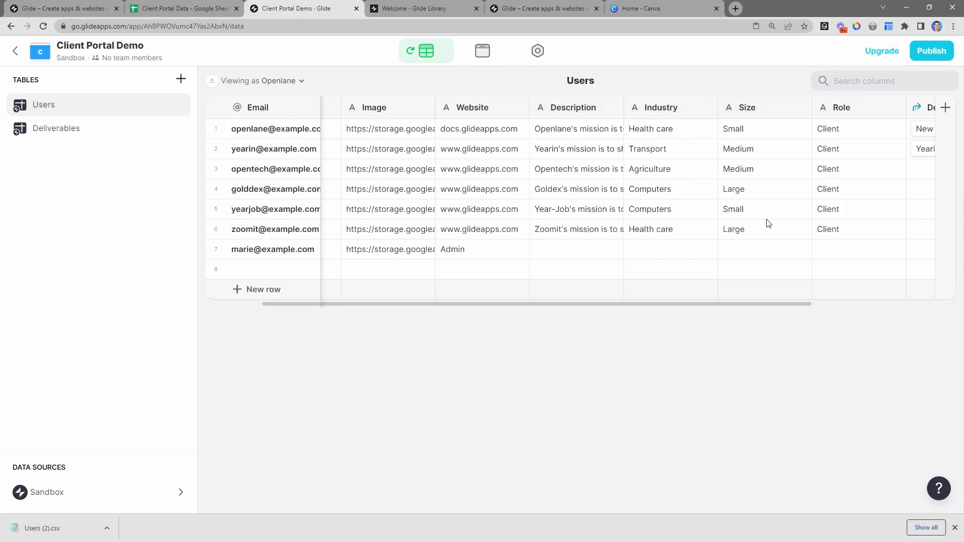
{"action": "scroll", "coordinate": [768, 281], "scroll_direction": "right", "scroll_amount": 2}
{"action": "left_click", "coordinate": [788, 248]}
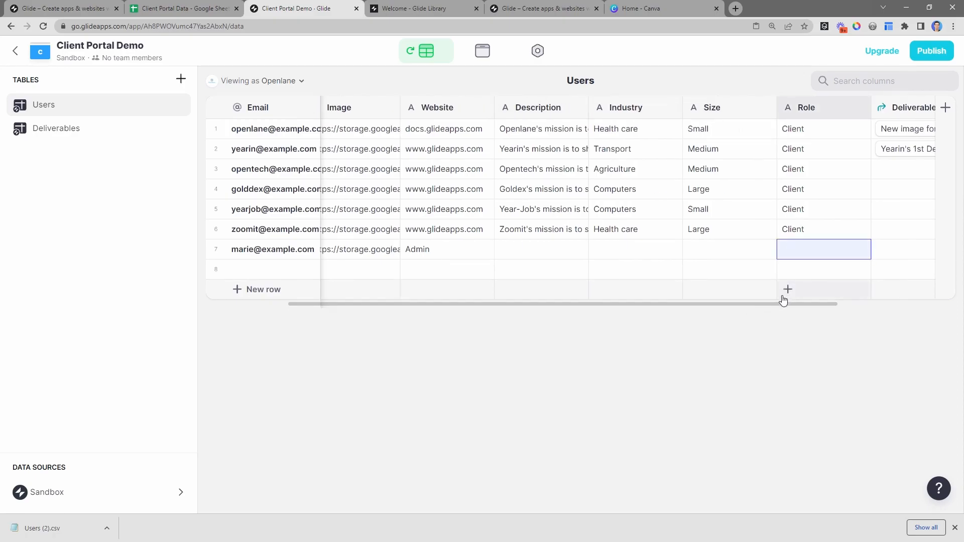
{"action": "left_click_drag", "start_coordinate": [801, 304], "coordinate": [778, 312]}
Switch to the Google Sheet and insert four blank columns between Photo and Role in My Team to Import
{"action": "left_click", "coordinate": [183, 8]}
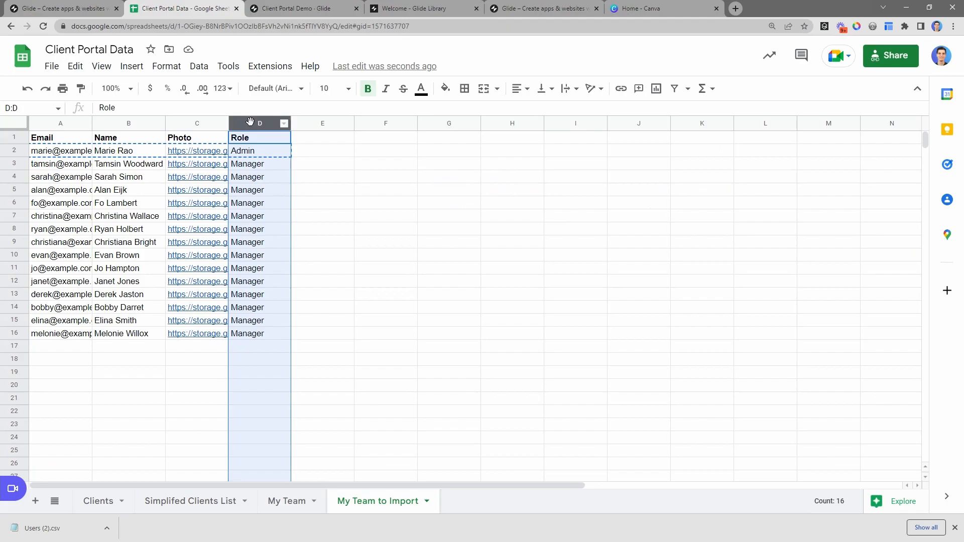
{"action": "right_click", "coordinate": [252, 123]}
{"action": "left_click", "coordinate": [299, 228]}
{"action": "right_click", "coordinate": [266, 123]}
{"action": "left_click", "coordinate": [332, 226]}
{"action": "right_click", "coordinate": [256, 123]}
{"action": "left_click", "coordinate": [307, 226]}
{"action": "right_click", "coordinate": [260, 123]}
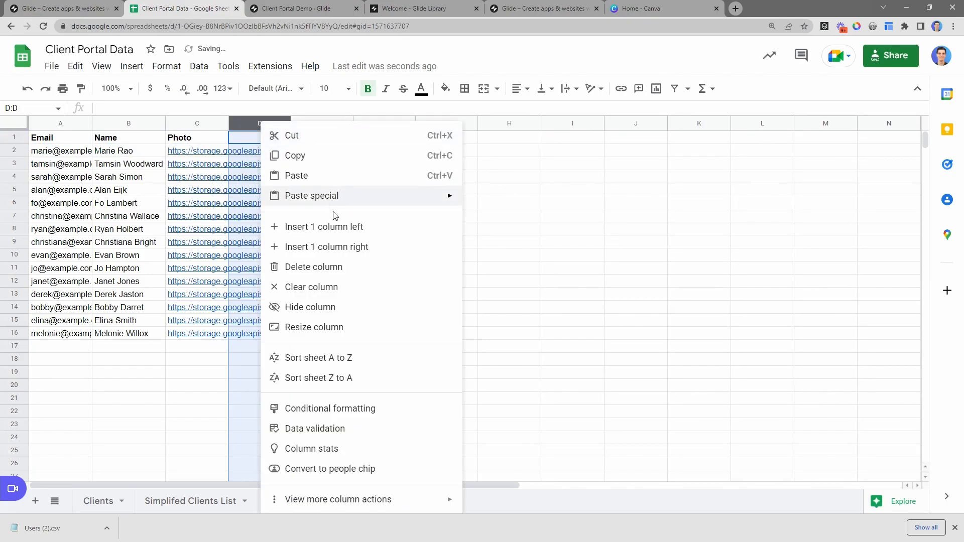
{"action": "left_click", "coordinate": [306, 226]}
{"action": "left_click", "coordinate": [358, 413]}
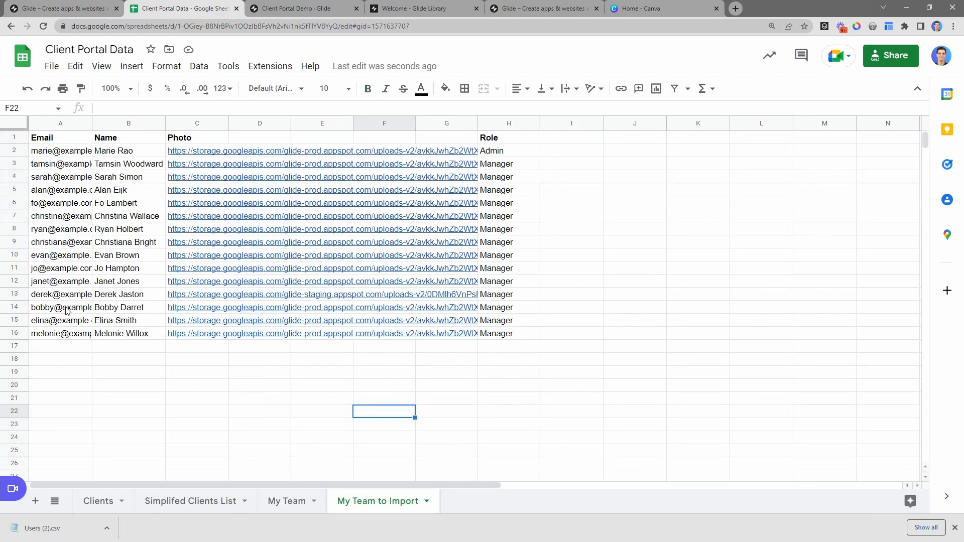
Change the Role to Admin for the last three team members, in H14:H16
{"action": "mouse_move", "coordinate": [58, 334]}
{"action": "left_click_drag", "start_coordinate": [58, 334], "coordinate": [452, 331]}
{"action": "left_click", "coordinate": [520, 310]}
{"action": "type", "text": "Admin"}
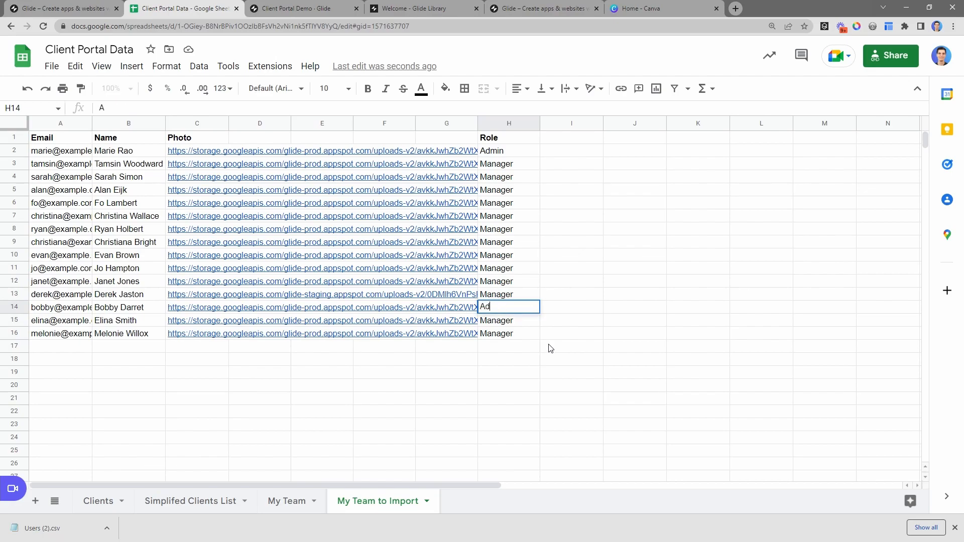
{"action": "left_click_drag", "start_coordinate": [540, 313], "coordinate": [536, 333]}
{"action": "left_click", "coordinate": [517, 373]}
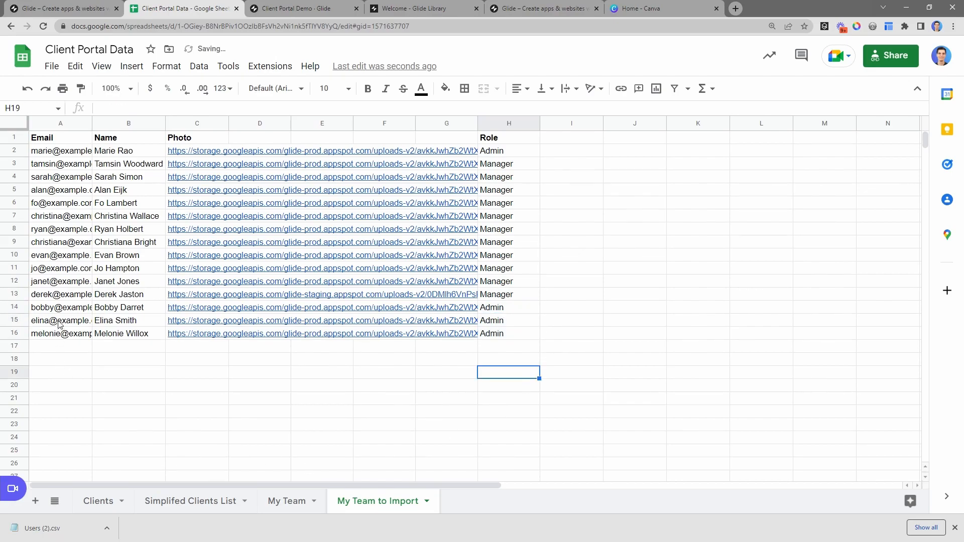
Copy A14:H16 from My Team to Import, and delete the misaligned team member record in row 7 of Glide's Users table
{"action": "left_click_drag", "start_coordinate": [60, 308], "coordinate": [485, 353]}
{"action": "key", "text": "ctrl+c"}
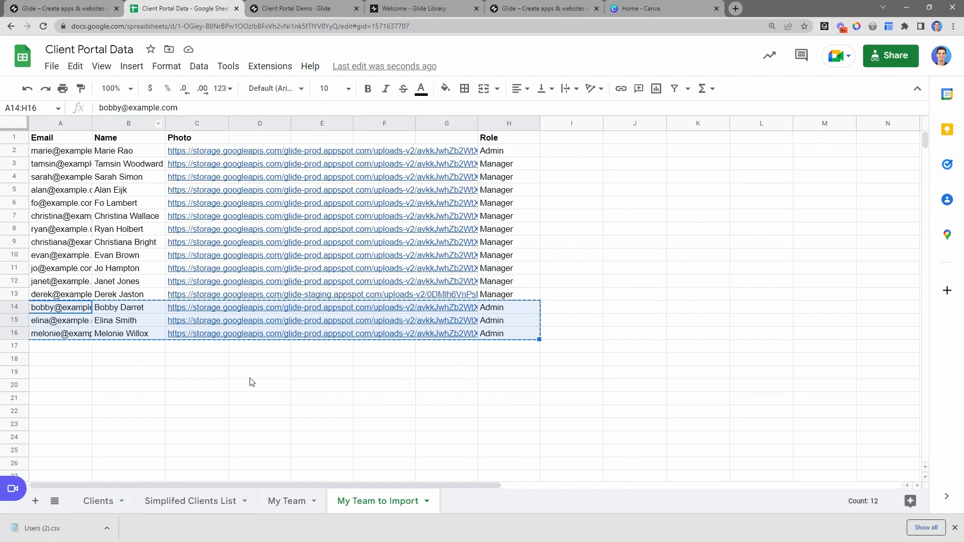
{"action": "left_click", "coordinate": [75, 12]}
{"action": "left_click", "coordinate": [274, 9]}
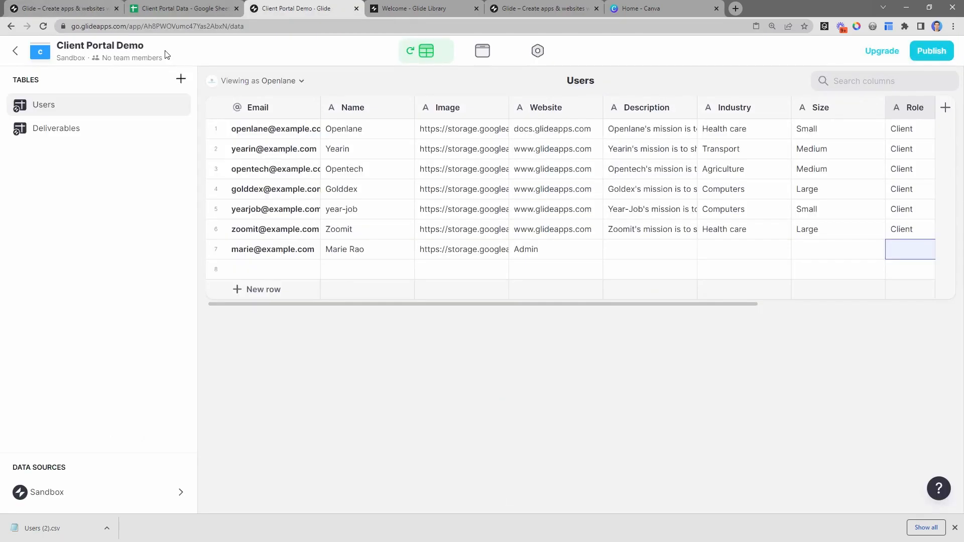
{"action": "left_click", "coordinate": [240, 286]}
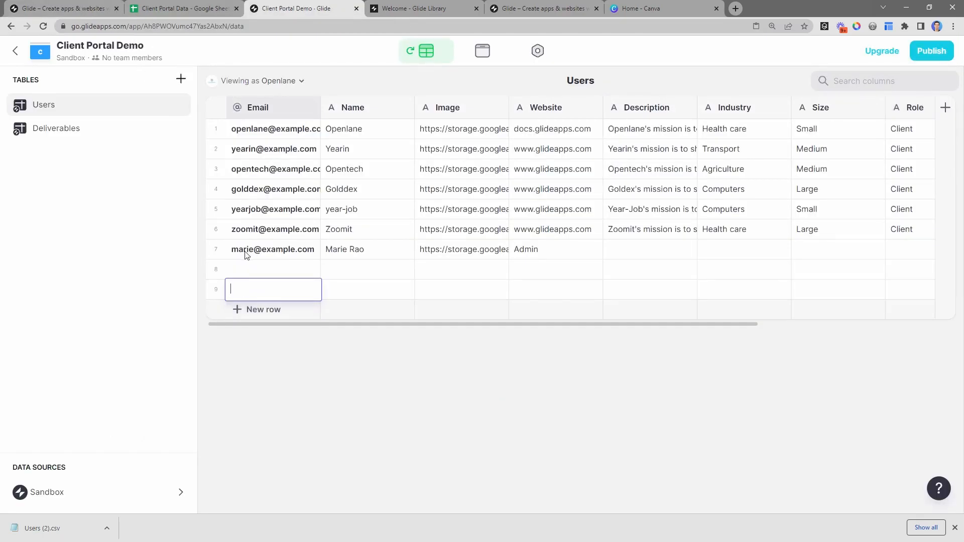
{"action": "left_click", "coordinate": [217, 250]}
{"action": "key", "text": "Delete"}
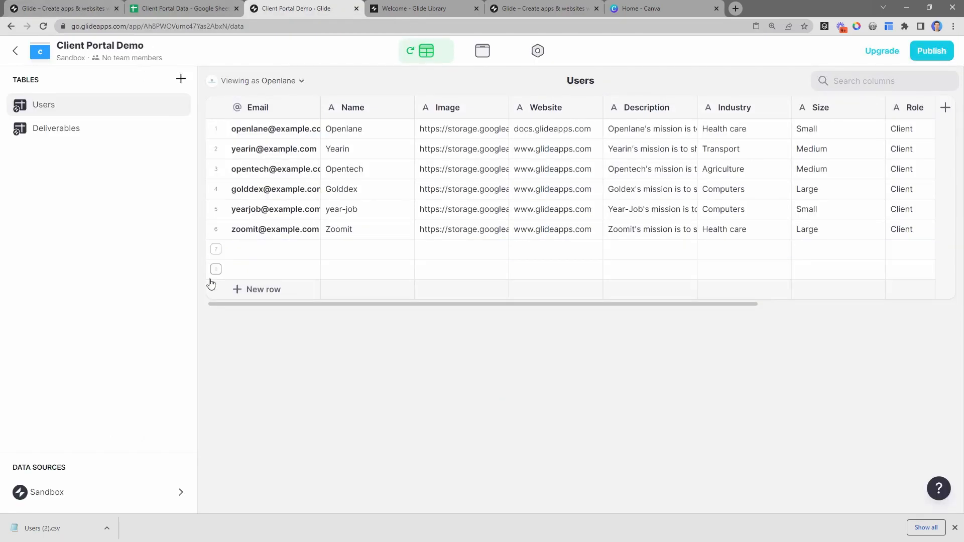
Add another row to the Users table and paste the three copied records into rows 7 to 9, checking their Role entries
{"action": "left_click", "coordinate": [240, 298]}
{"action": "left_click", "coordinate": [282, 252]}
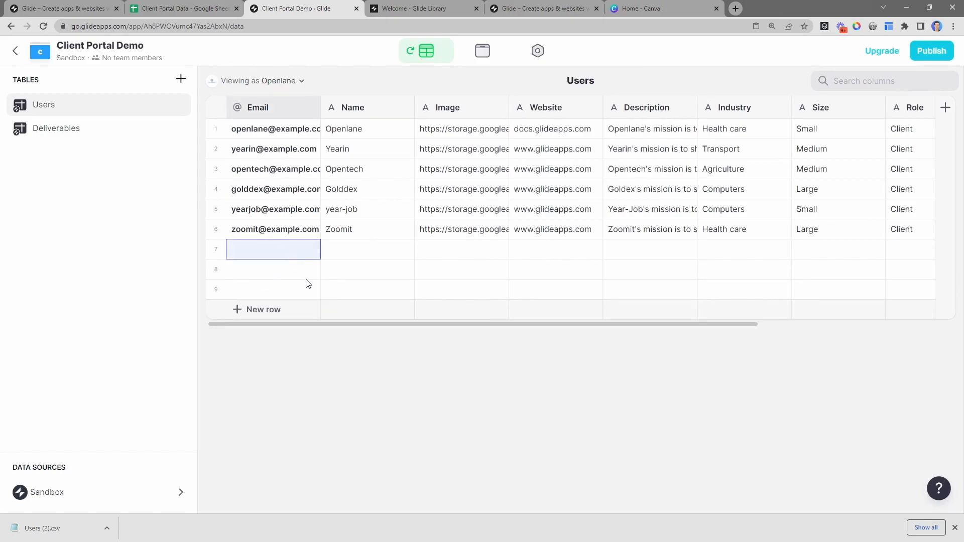
{"action": "key", "text": "ctrl+v"}
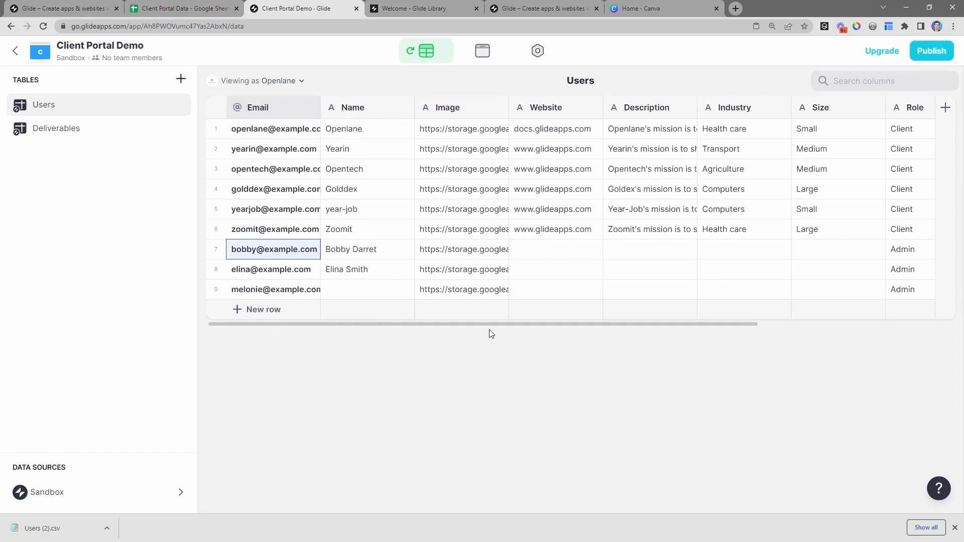
{"action": "left_click_drag", "start_coordinate": [492, 325], "coordinate": [618, 315]}
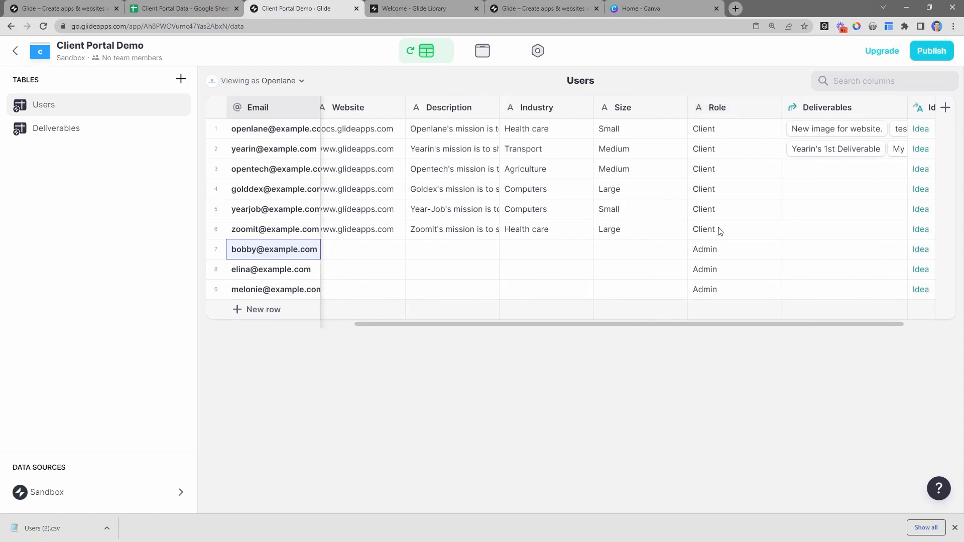
{"action": "left_click_drag", "start_coordinate": [719, 250], "coordinate": [722, 296]}
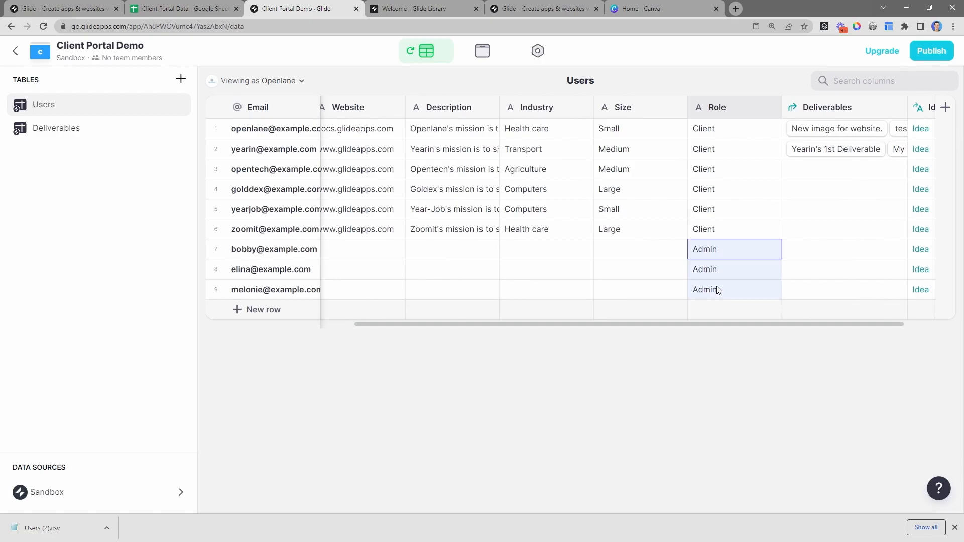
{"action": "left_click_drag", "start_coordinate": [264, 252], "coordinate": [275, 300]}
Open the app's layout editor and preview the Profile page as the first of the three imported admin users
{"action": "left_click", "coordinate": [482, 51]}
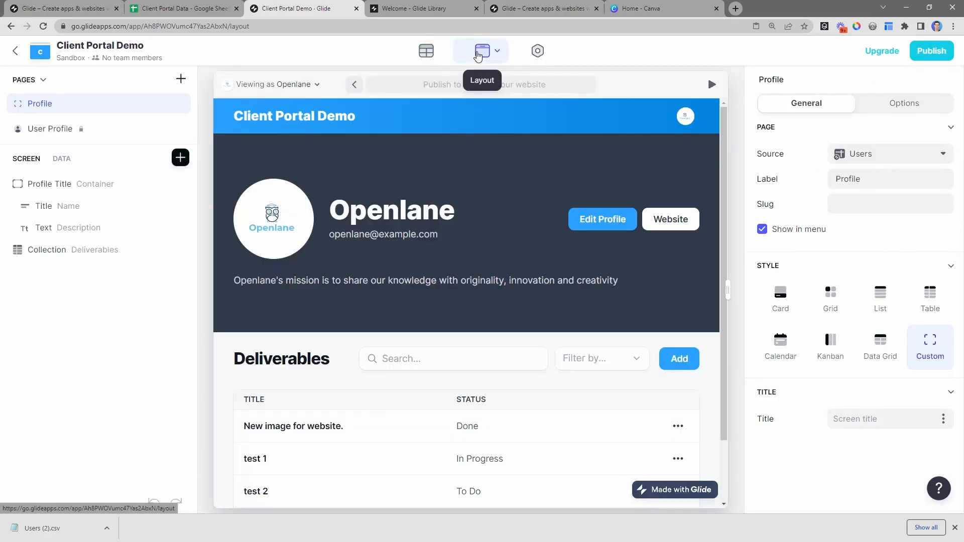
{"action": "left_click", "coordinate": [305, 86]}
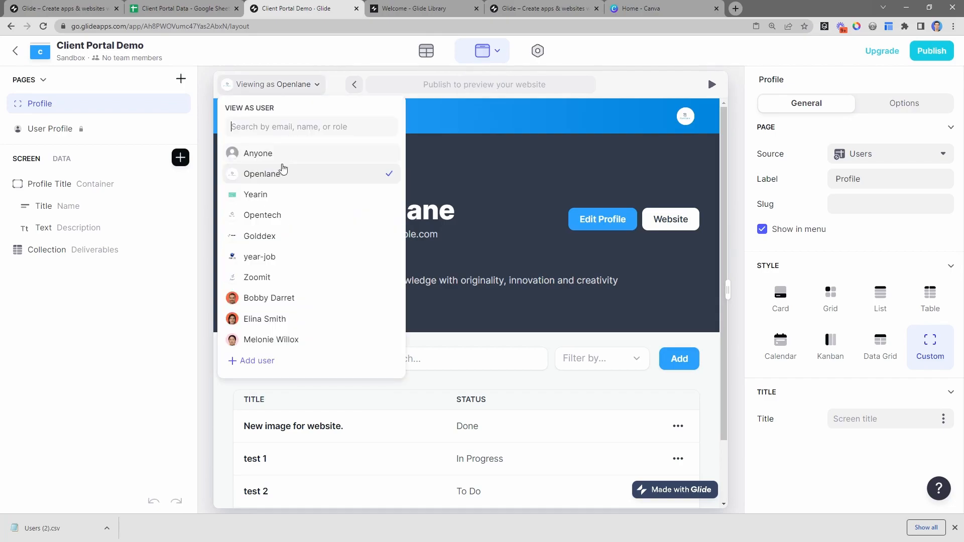
{"action": "left_click", "coordinate": [301, 297]}
{"action": "left_click", "coordinate": [477, 295]}
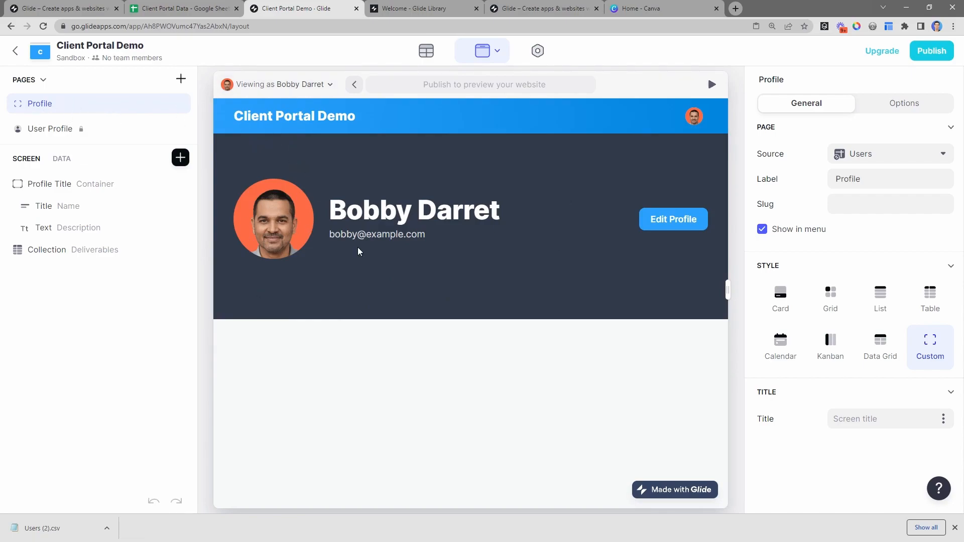
{"action": "left_click_drag", "start_coordinate": [338, 209], "coordinate": [496, 189]}
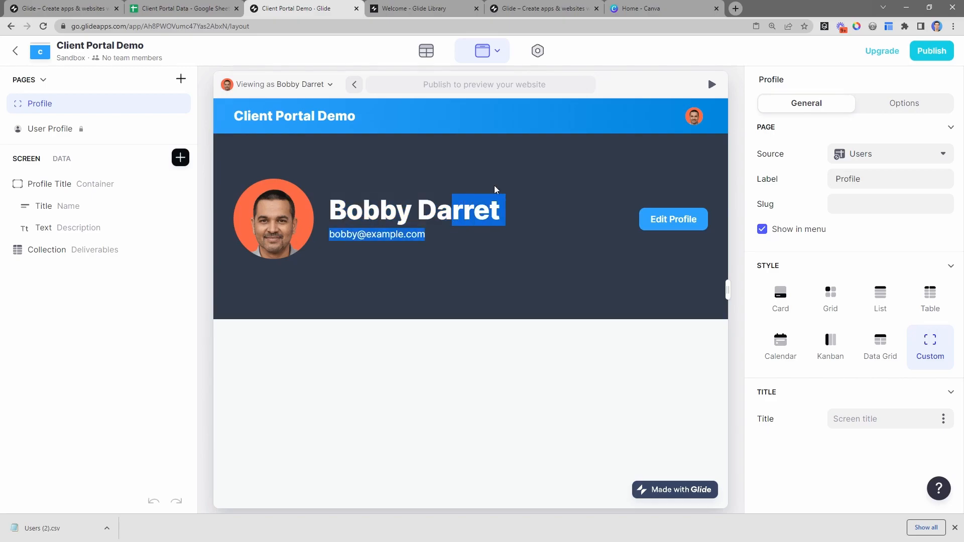
Look at the admin's User Profile screen and compare it with the Profile page
{"action": "left_click", "coordinate": [695, 117]}
{"action": "left_click", "coordinate": [672, 149]}
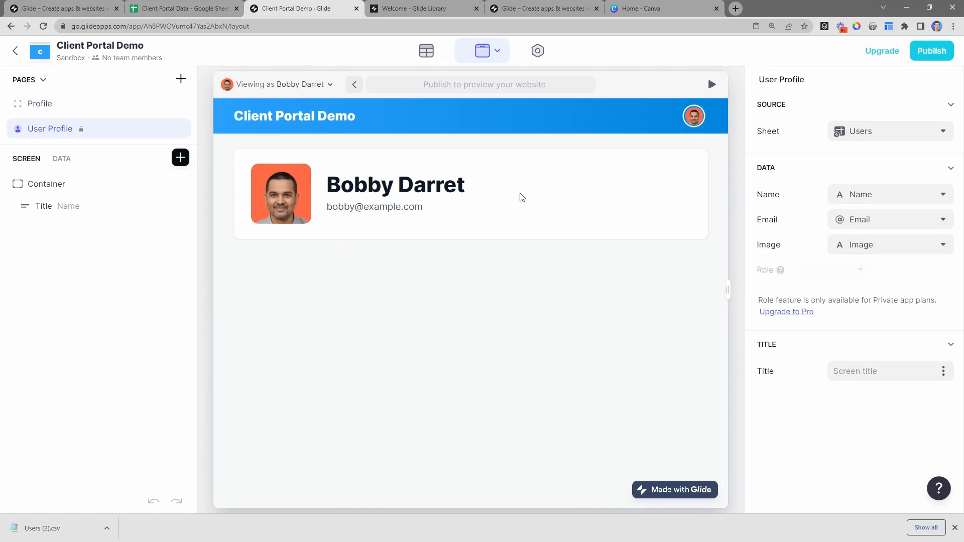
{"action": "left_click", "coordinate": [180, 103]}
{"action": "left_click_drag", "start_coordinate": [281, 289], "coordinate": [383, 495]}
{"action": "left_click", "coordinate": [370, 308]}
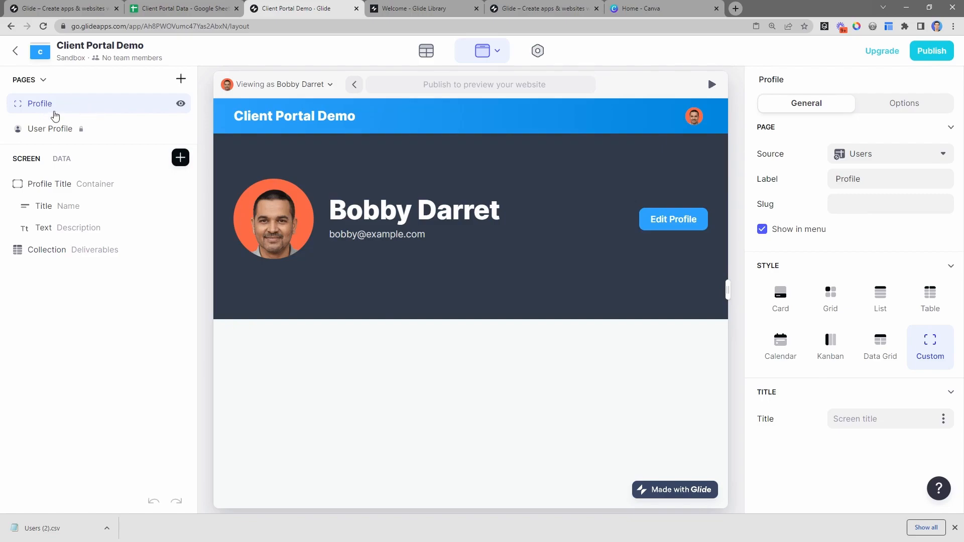
{"action": "right_click", "coordinate": [77, 106]}
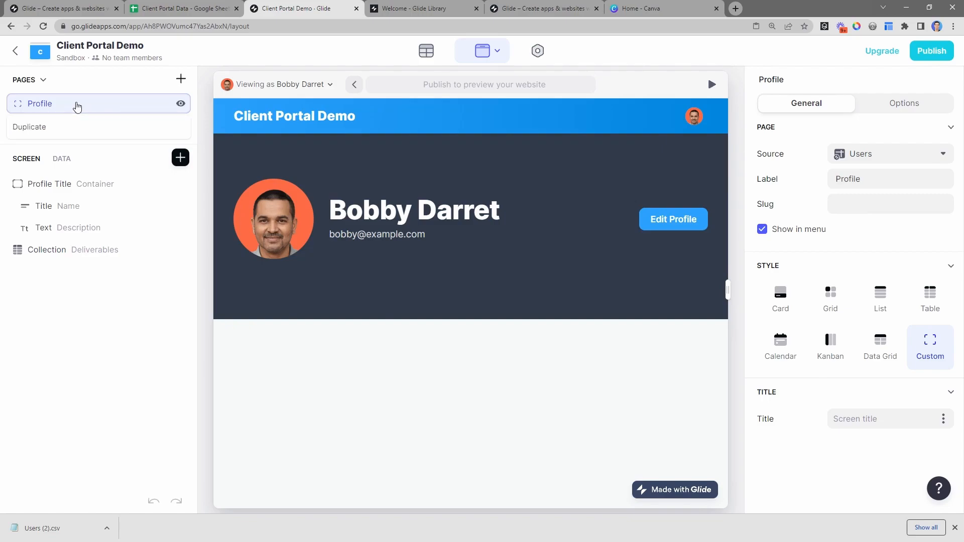
{"action": "double_click", "coordinate": [77, 104]}
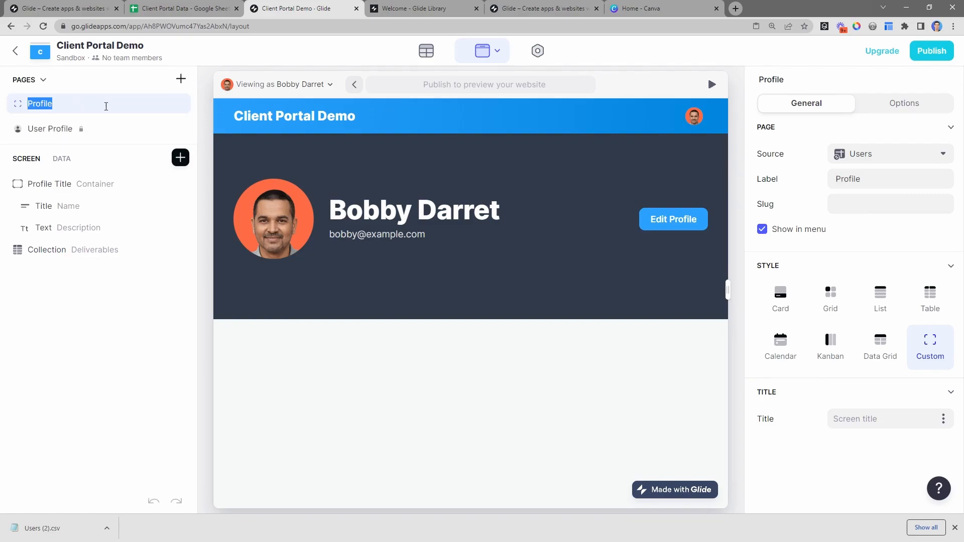
{"action": "key", "text": "Return"}
{"action": "double_click", "coordinate": [42, 110]}
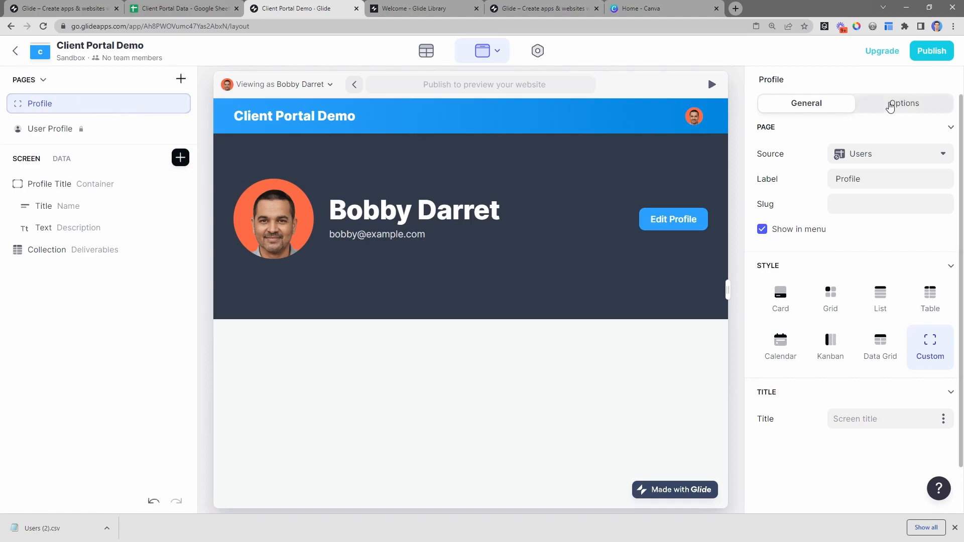
Add a visibility condition showing the Profile tab only when the user profile's Role is Client, and check the previewed user's data
{"action": "left_click", "coordinate": [891, 106]}
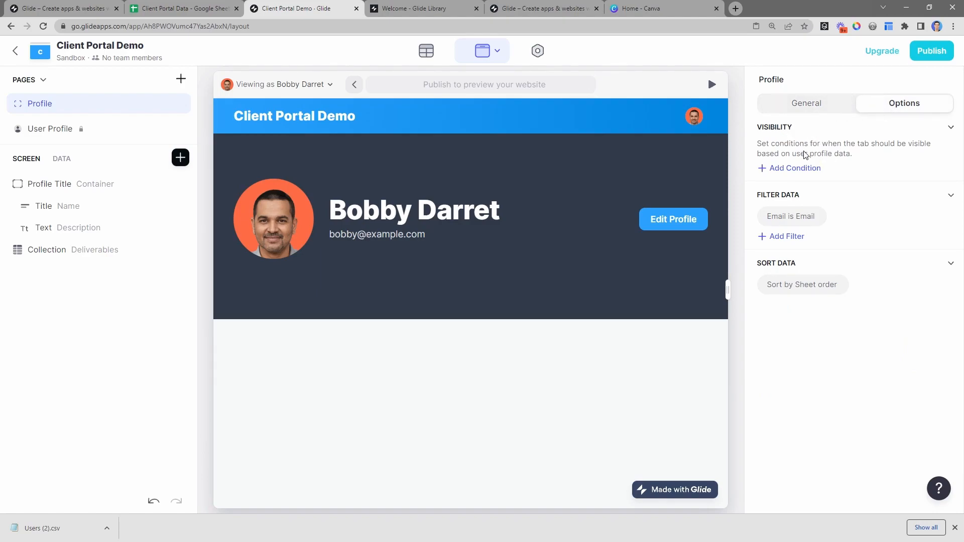
{"action": "left_click", "coordinate": [787, 169]}
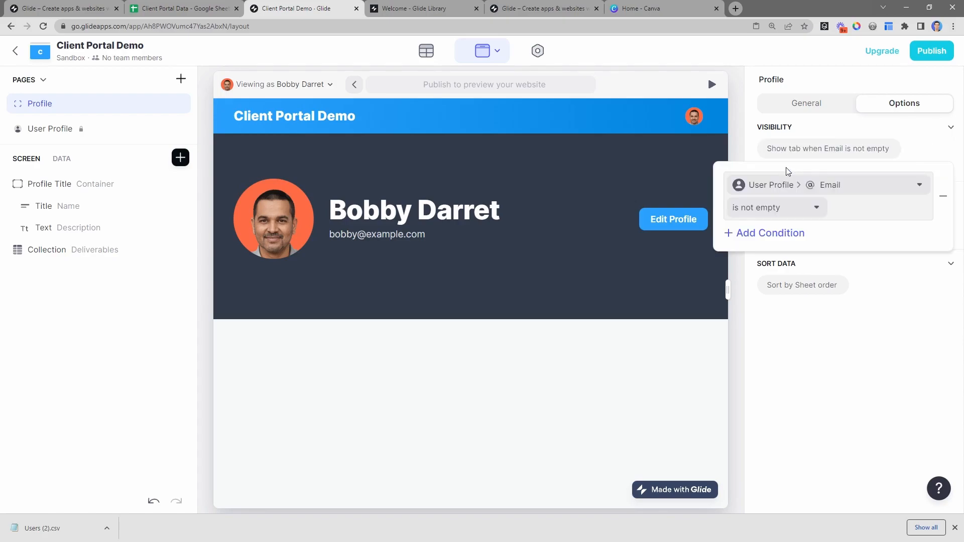
{"action": "left_click", "coordinate": [775, 187]}
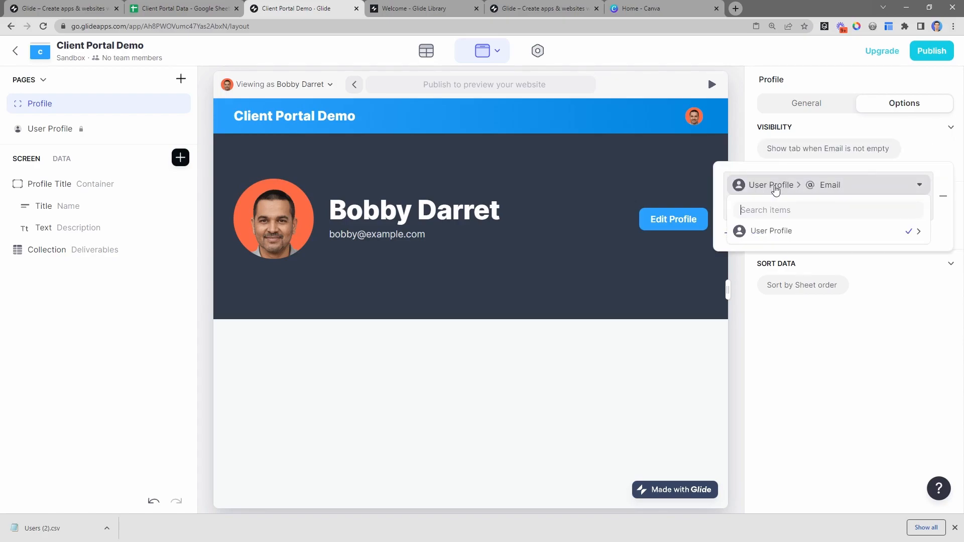
{"action": "mouse_move", "coordinate": [778, 242]}
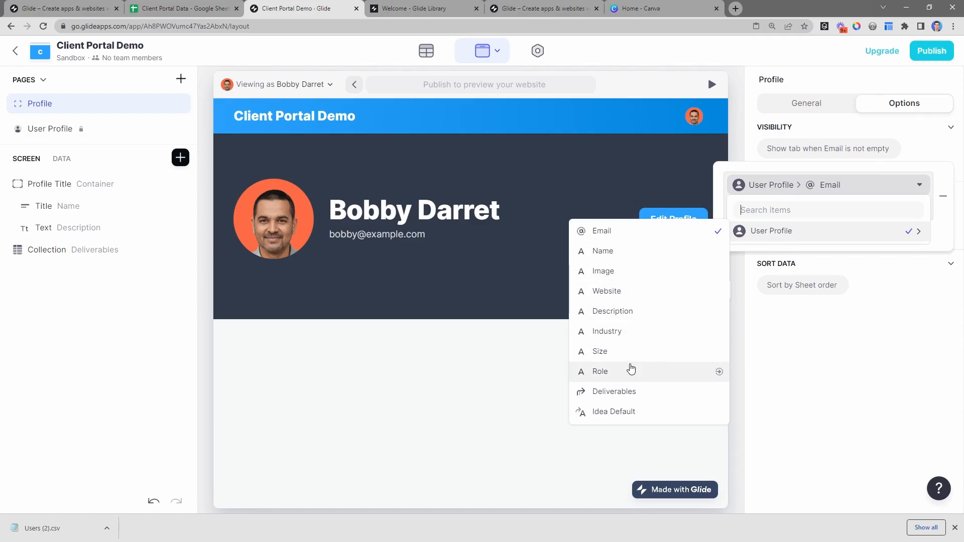
{"action": "left_click", "coordinate": [631, 372]}
{"action": "left_click", "coordinate": [753, 207]}
{"action": "left_click", "coordinate": [738, 227]}
{"action": "left_click", "coordinate": [880, 214]}
{"action": "type", "text": "Cli"}
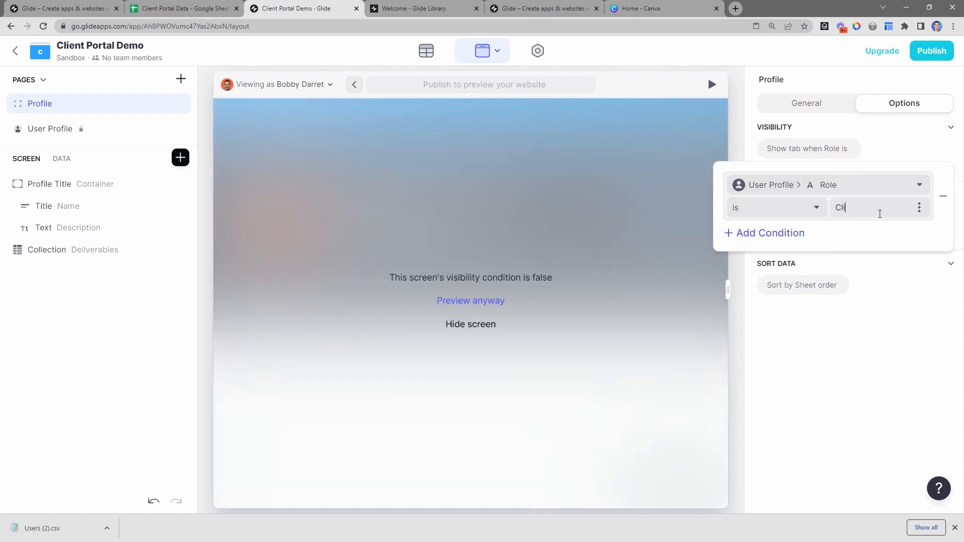
{"action": "type", "text": "net"}
{"action": "key", "text": "BackSpace"}
{"action": "type", "text": "ent"}
{"action": "key", "text": "Return"}
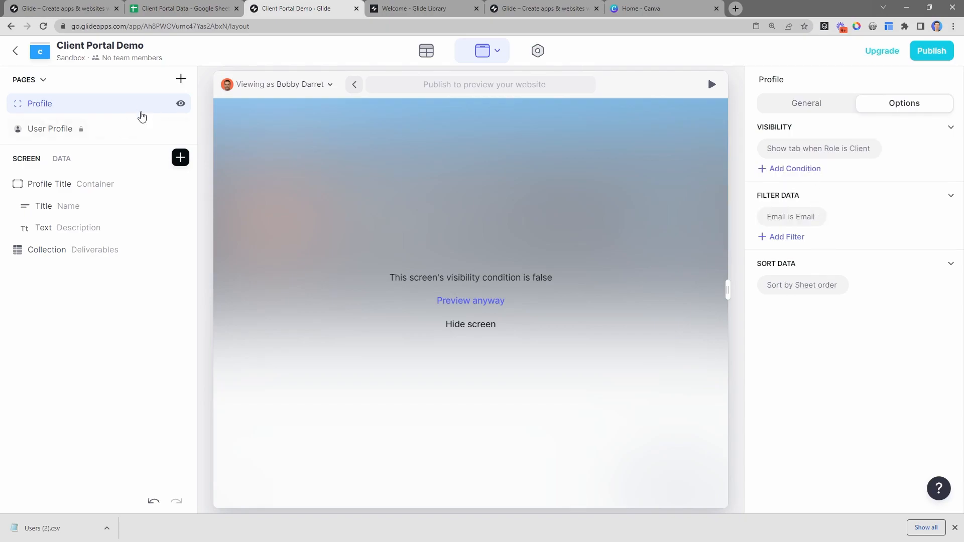
{"action": "left_click", "coordinate": [61, 159]}
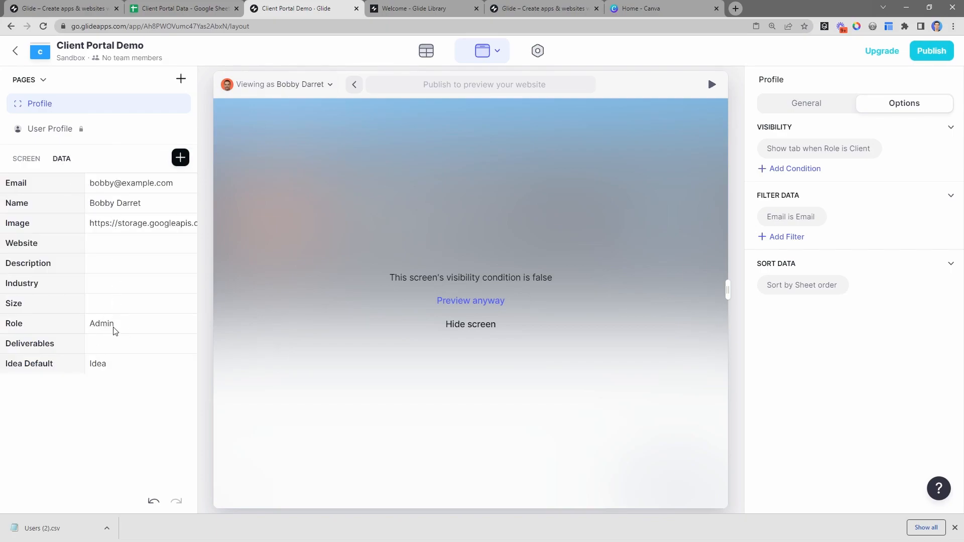
Test the Profile tab's visibility condition by setting the previewed user's Role to Client and back to Admin
{"action": "left_click", "coordinate": [130, 325]}
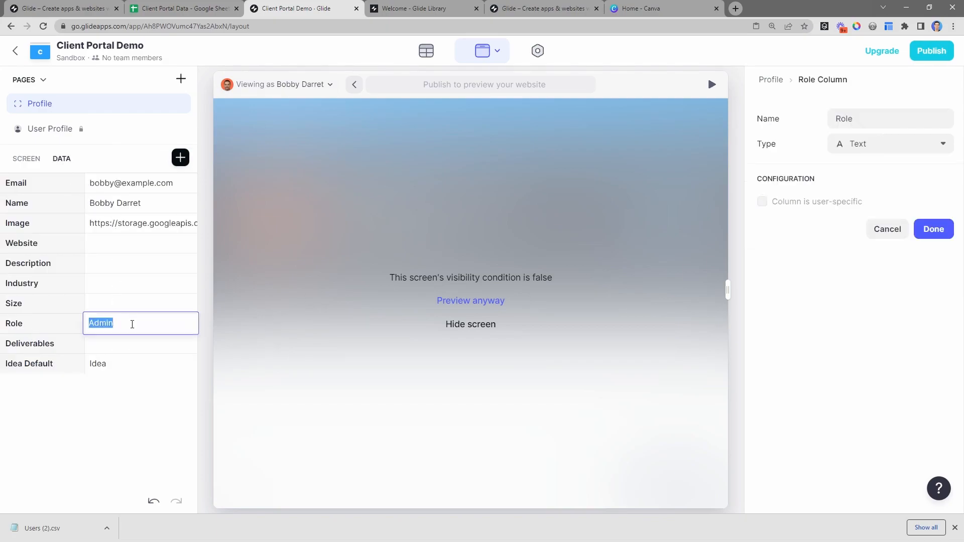
{"action": "type", "text": "Client"}
{"action": "key", "text": "Return"}
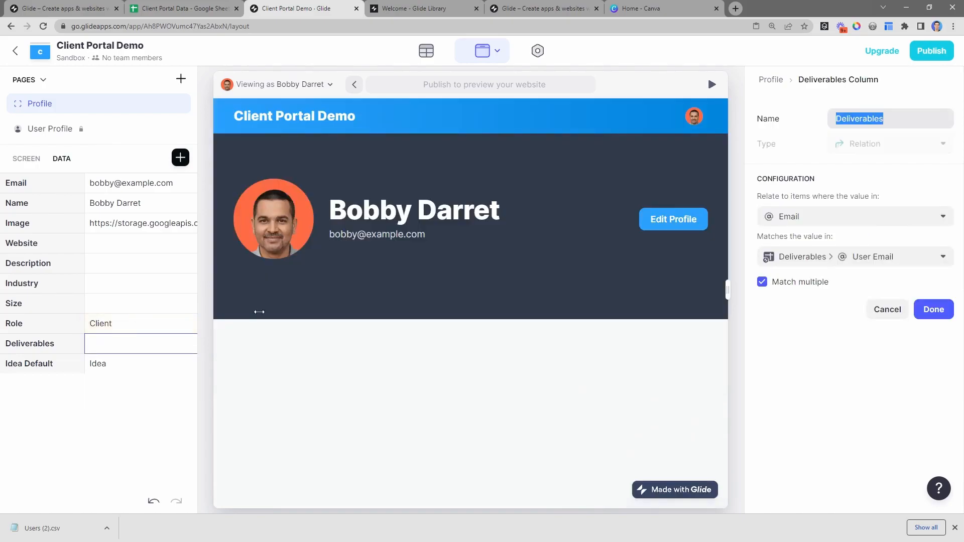
{"action": "left_click", "coordinate": [112, 325]}
{"action": "type", "text": "Admin"}
{"action": "key", "text": "Return"}
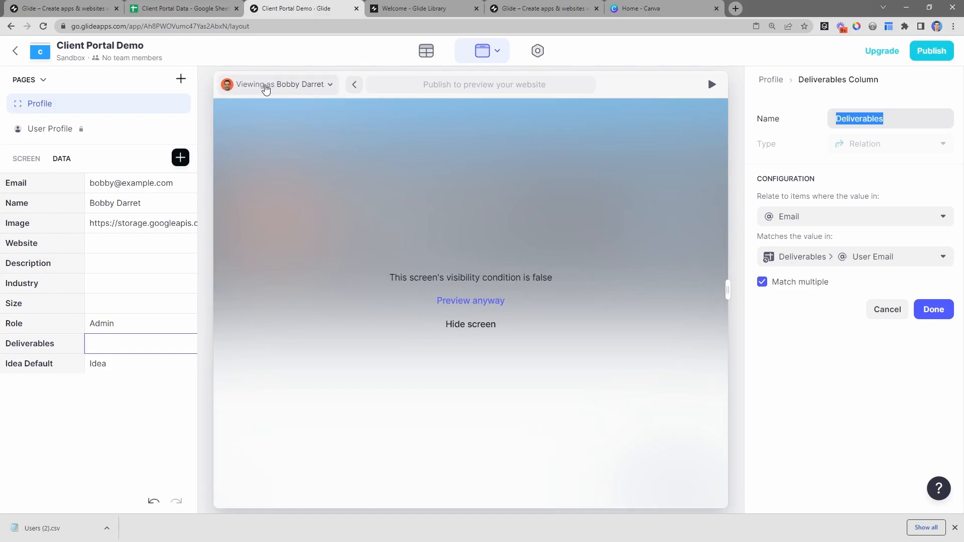
Preview the Profile page as the Openlane client and look over its deliverables and Role value
{"action": "left_click", "coordinate": [286, 85]}
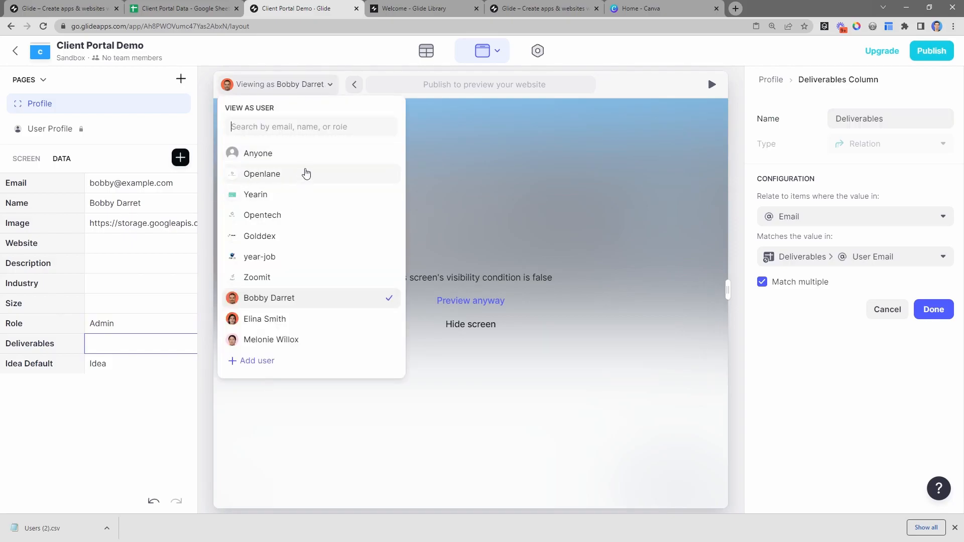
{"action": "left_click", "coordinate": [305, 173]}
{"action": "left_click", "coordinate": [476, 202]}
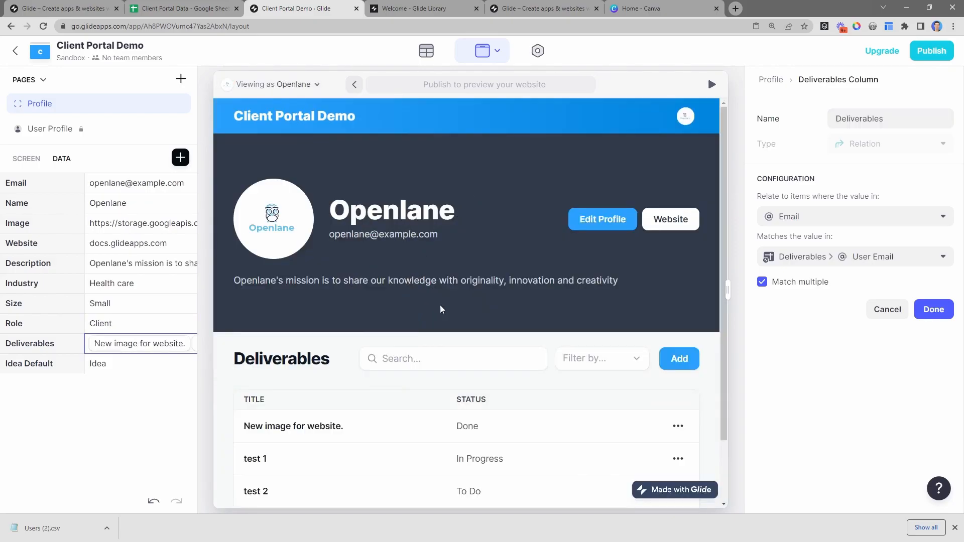
{"action": "scroll", "coordinate": [439, 299], "scroll_direction": "down", "scroll_amount": 2}
{"action": "left_click", "coordinate": [105, 321]}
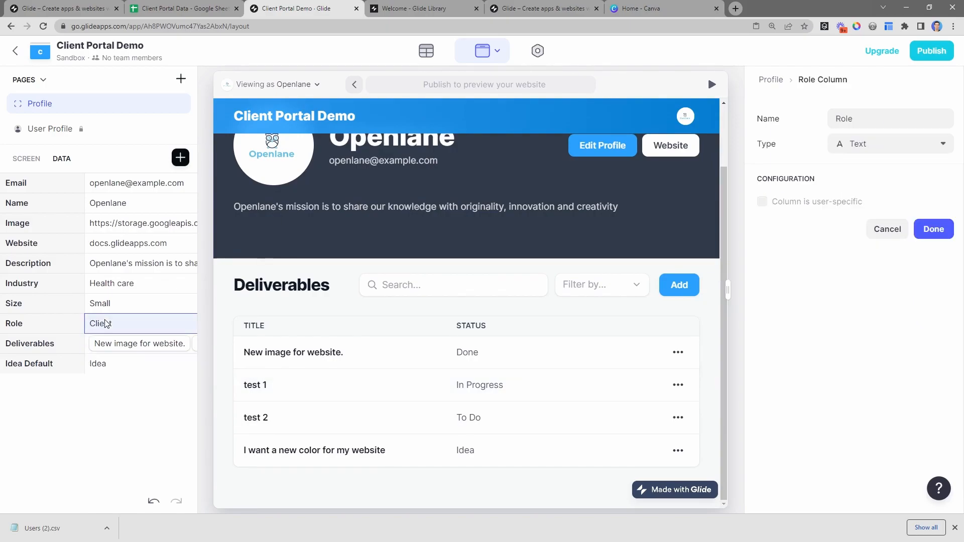
{"action": "scroll", "coordinate": [318, 319], "scroll_direction": "up", "scroll_amount": 2}
Return the Profile page preview to the first of the three imported admin users
{"action": "left_click", "coordinate": [290, 84]}
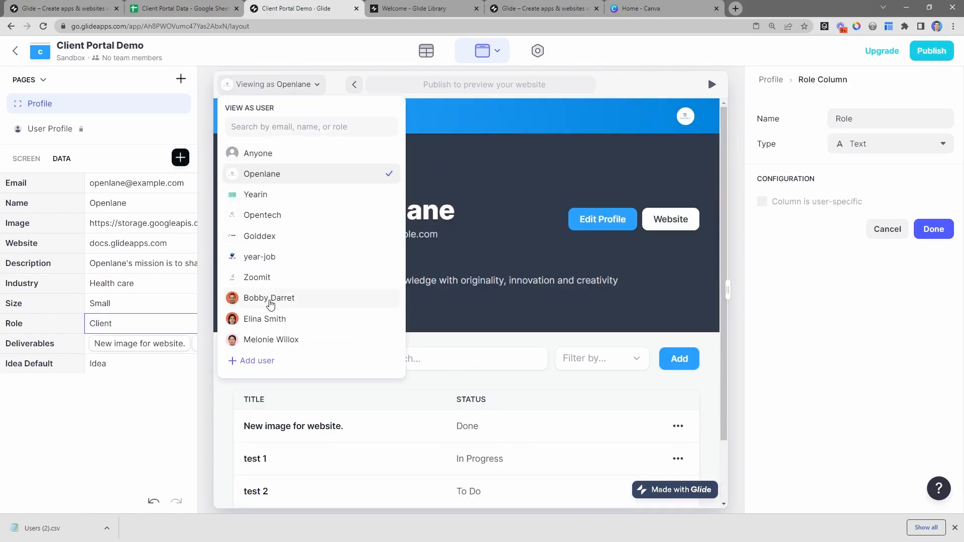
{"action": "left_click", "coordinate": [274, 299]}
{"action": "left_click", "coordinate": [473, 228]}
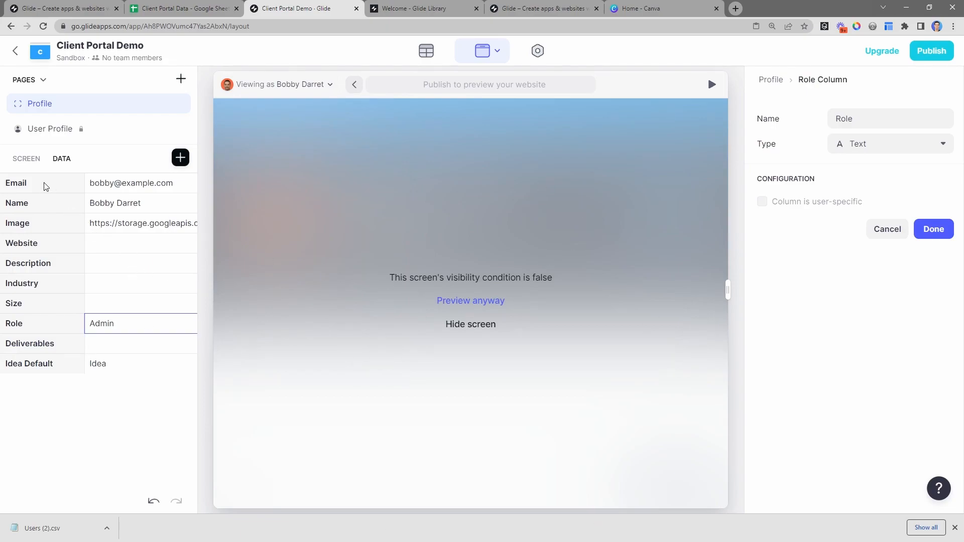
Add a new page to the app based on data from the Users table
{"action": "left_click", "coordinate": [35, 161]}
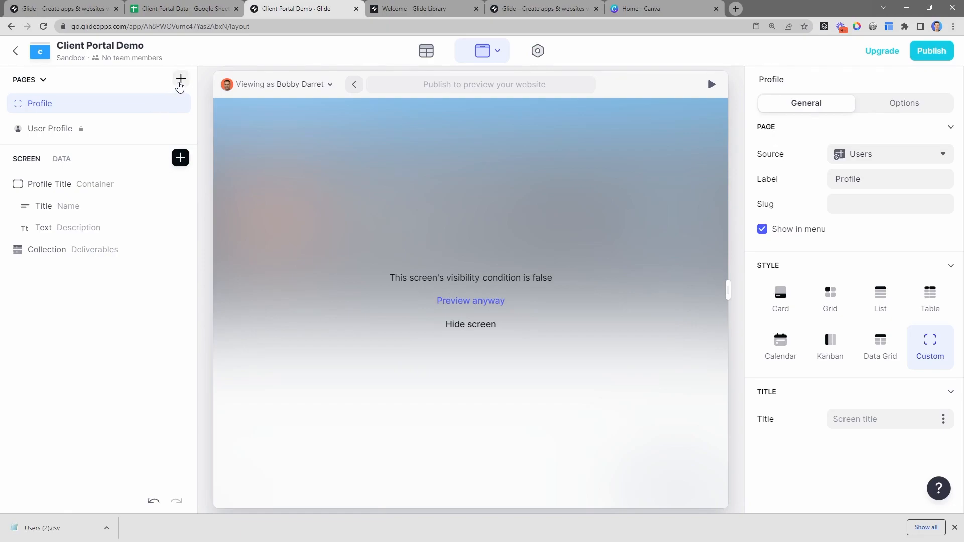
{"action": "left_click", "coordinate": [180, 87]}
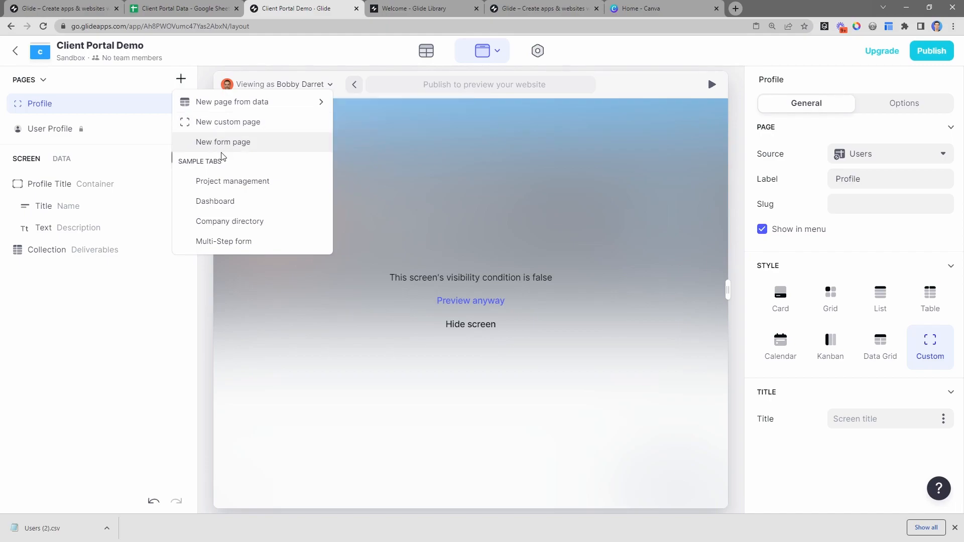
{"action": "mouse_move", "coordinate": [247, 114]}
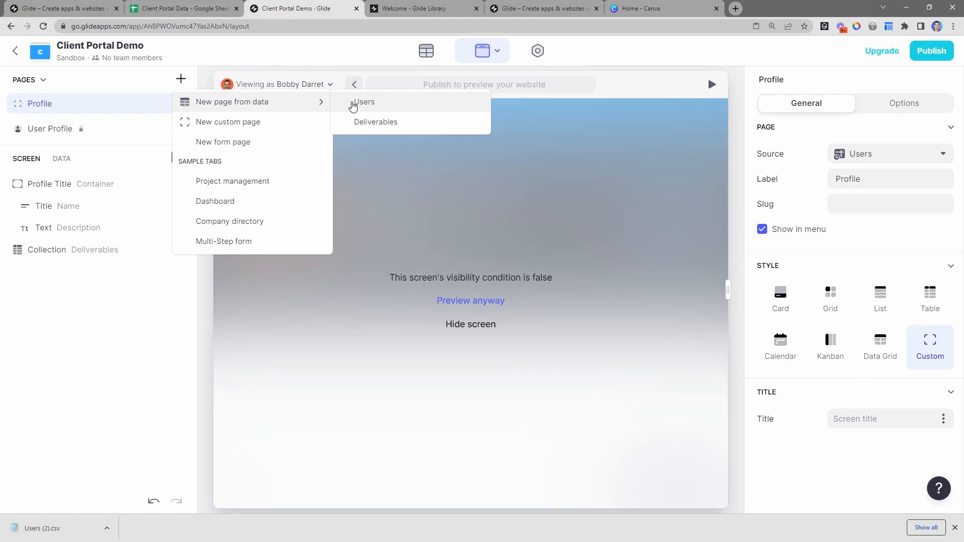
{"action": "left_click", "coordinate": [353, 104]}
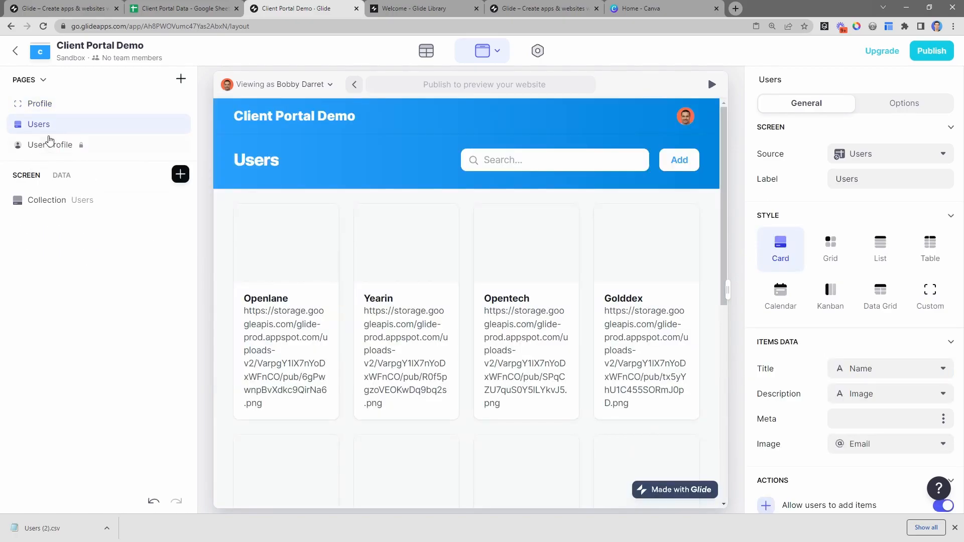
Change the new Users page's label to Clients
{"action": "right_click", "coordinate": [56, 131]}
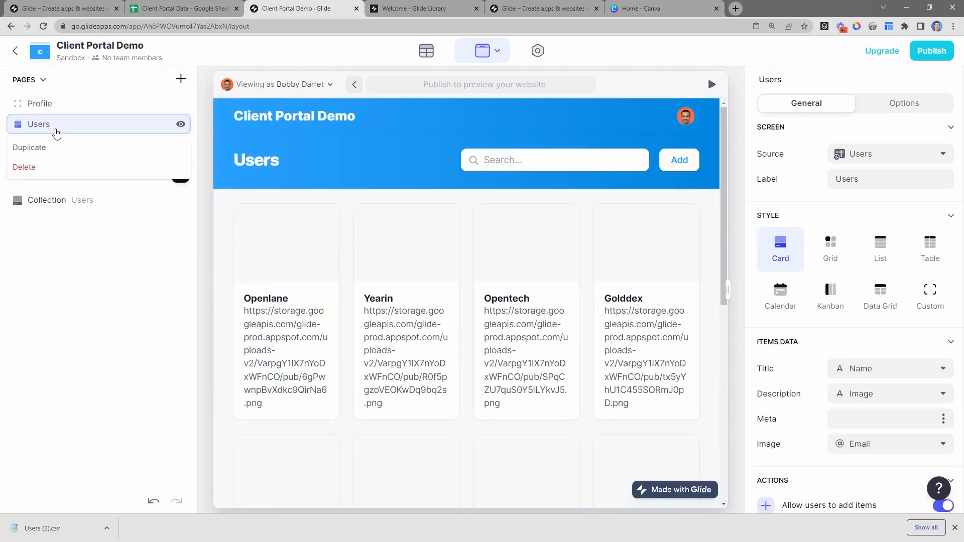
{"action": "left_click", "coordinate": [56, 134]}
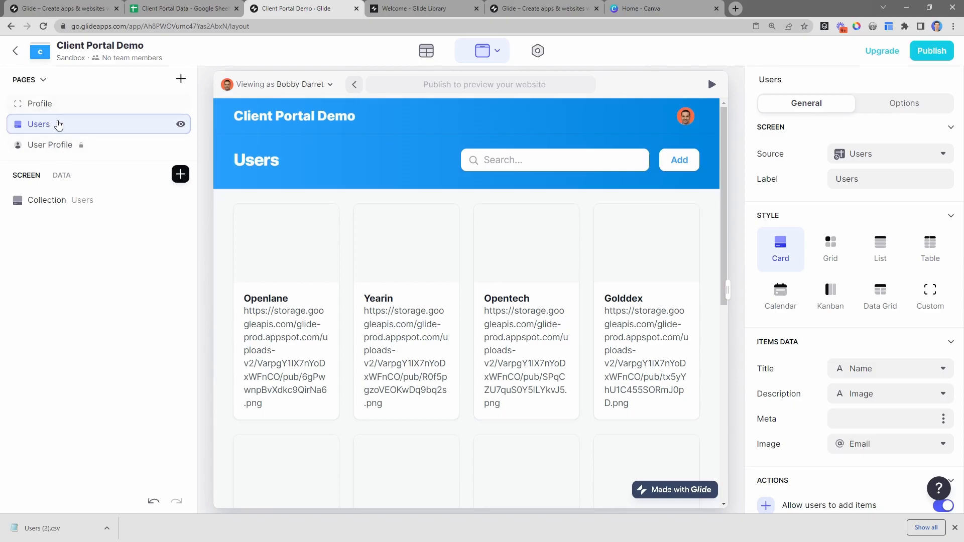
{"action": "double_click", "coordinate": [877, 176]}
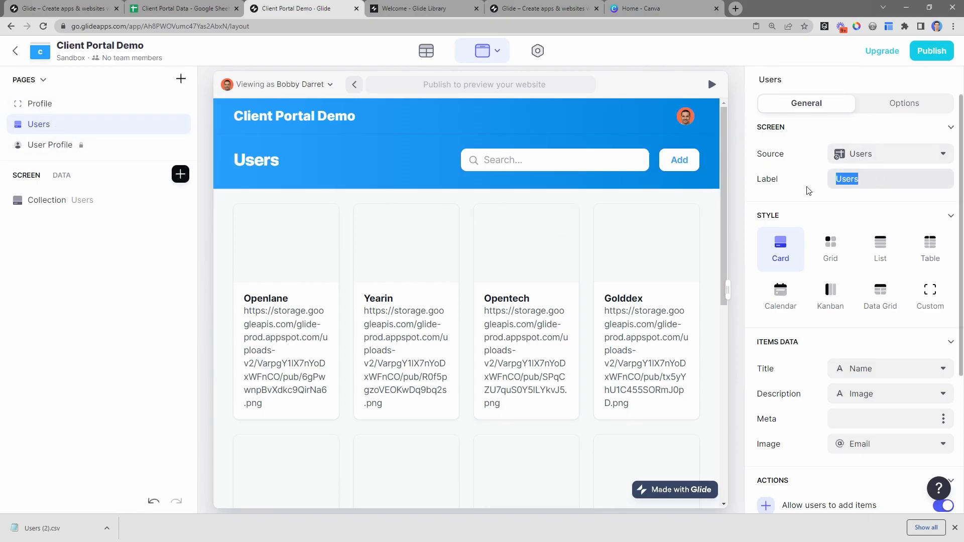
{"action": "type", "text": "Clients"}
Look through the user cards on the Clients page and compare the settings of the page and its collection
{"action": "scroll", "coordinate": [542, 390], "scroll_direction": "down", "scroll_amount": 5}
{"action": "scroll", "coordinate": [536, 407], "scroll_direction": "up", "scroll_amount": 5}
{"action": "scroll", "coordinate": [381, 216], "scroll_direction": "down", "scroll_amount": 8}
{"action": "scroll", "coordinate": [318, 432], "scroll_direction": "up", "scroll_amount": 6}
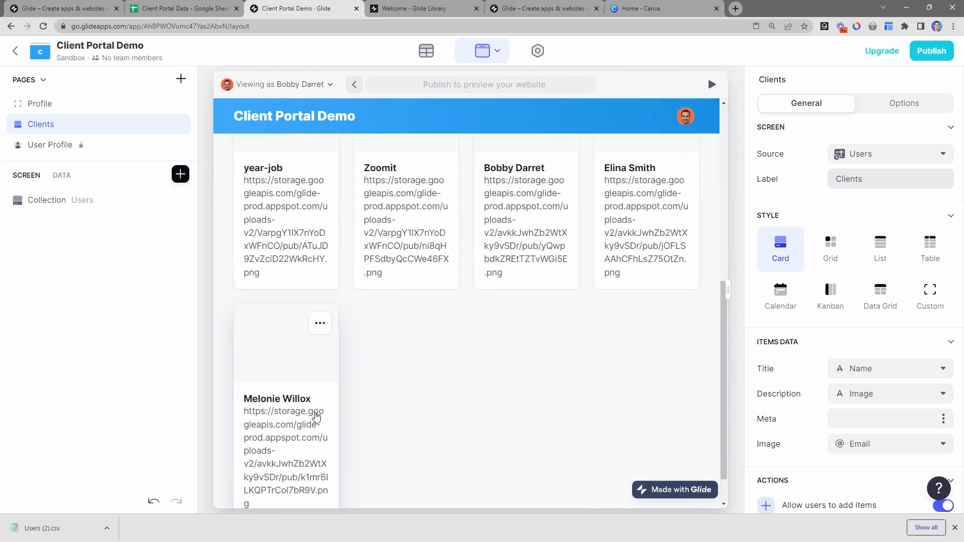
{"action": "scroll", "coordinate": [361, 387], "scroll_direction": "down", "scroll_amount": 4}
{"action": "scroll", "coordinate": [445, 411], "scroll_direction": "up", "scroll_amount": 2}
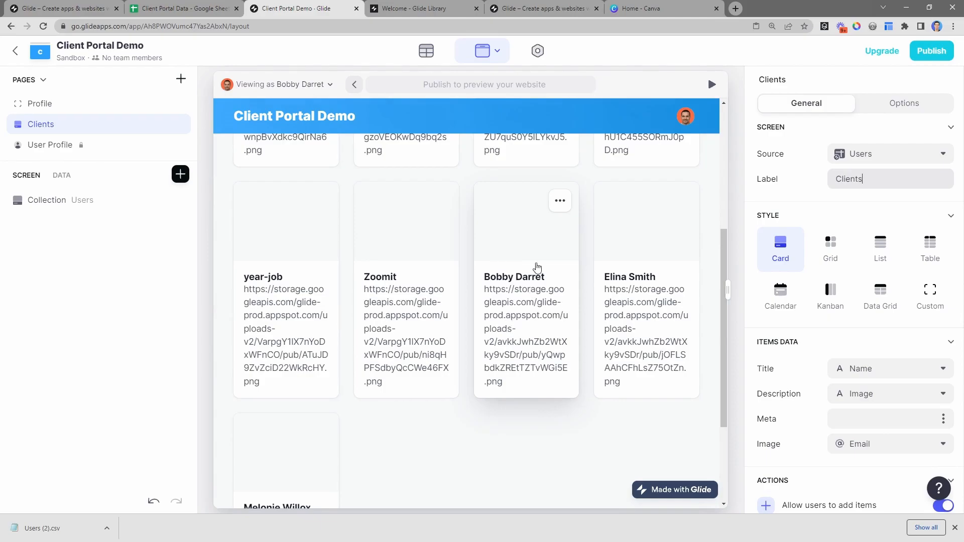
{"action": "left_click", "coordinate": [116, 206]}
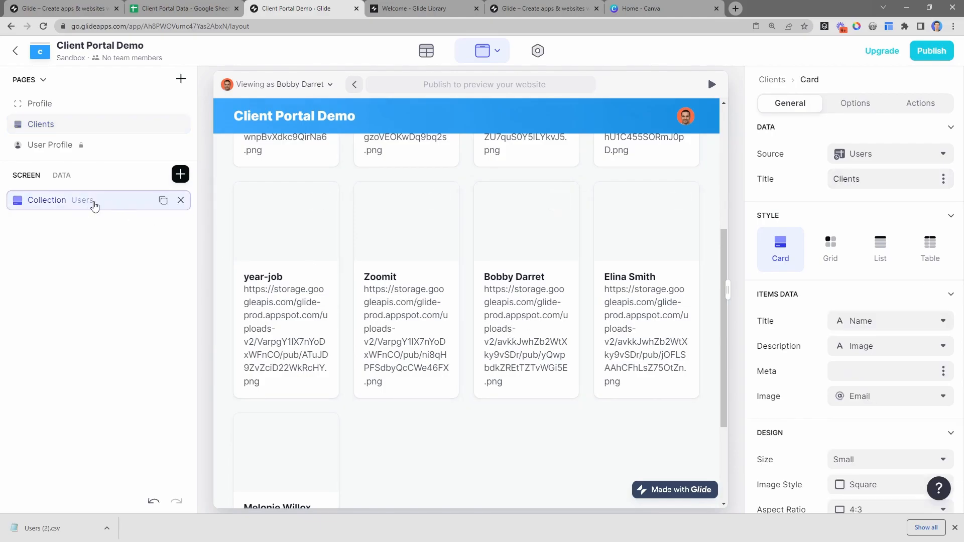
{"action": "left_click", "coordinate": [96, 133]}
{"action": "left_click", "coordinate": [899, 103]}
{"action": "left_click", "coordinate": [850, 102]}
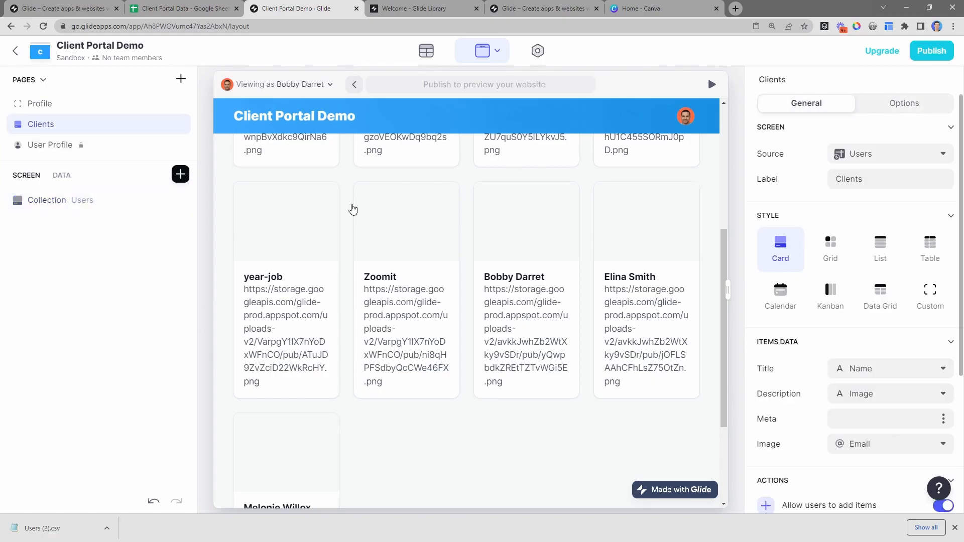
Filter the Clients page's Users collection to items whose Role is Client, and review the remaining cards
{"action": "left_click", "coordinate": [100, 212]}
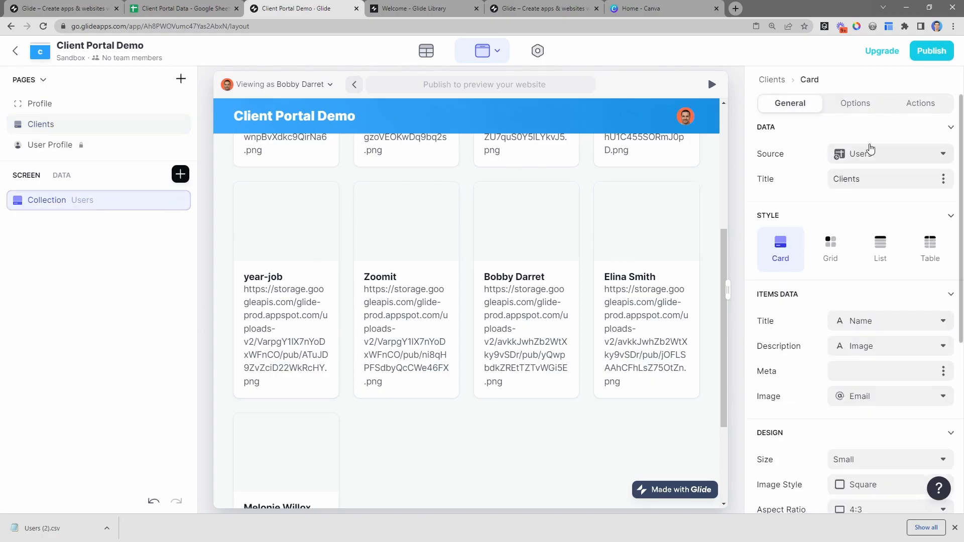
{"action": "left_click", "coordinate": [856, 104]}
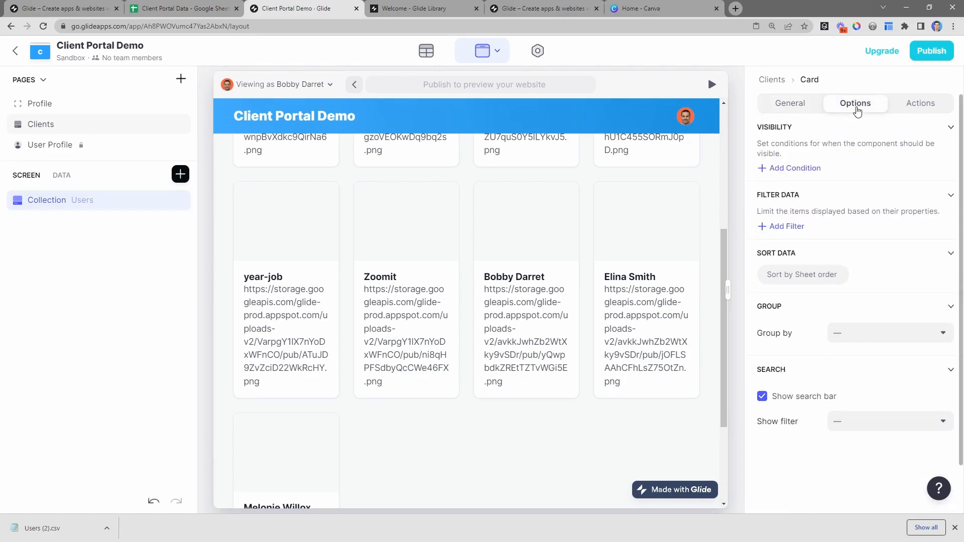
{"action": "left_click", "coordinate": [787, 227]}
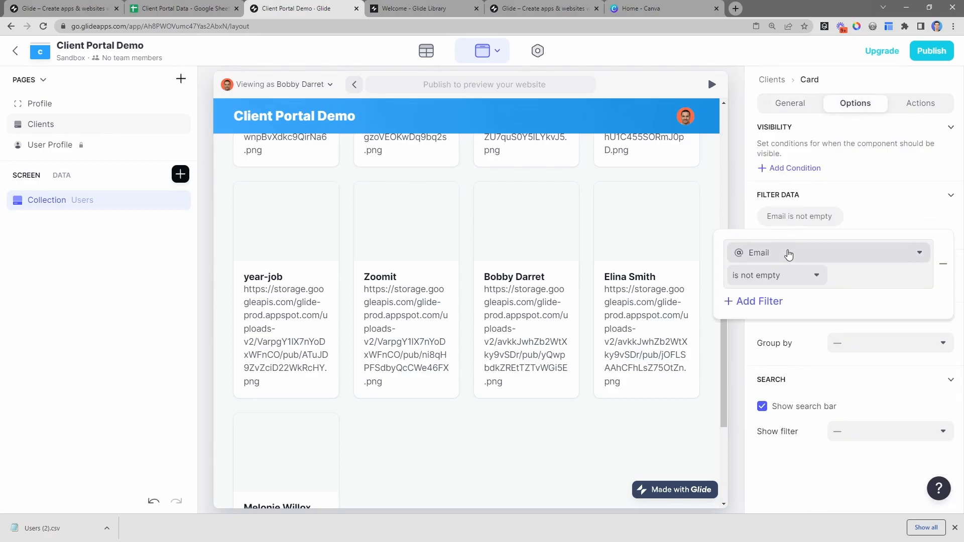
{"action": "left_click", "coordinate": [789, 253]}
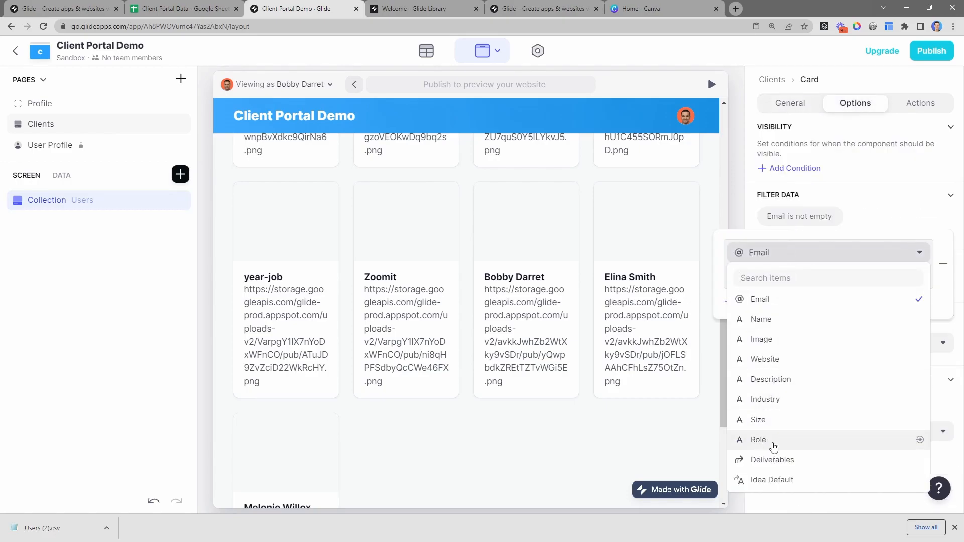
{"action": "left_click", "coordinate": [774, 446]}
{"action": "left_click", "coordinate": [771, 280]}
{"action": "left_click", "coordinate": [744, 300]}
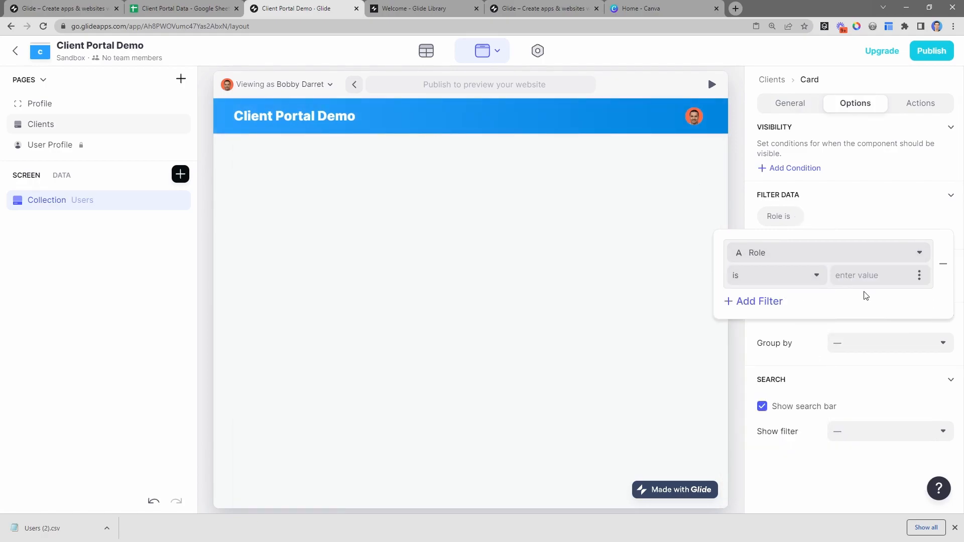
{"action": "left_click", "coordinate": [577, 412]}
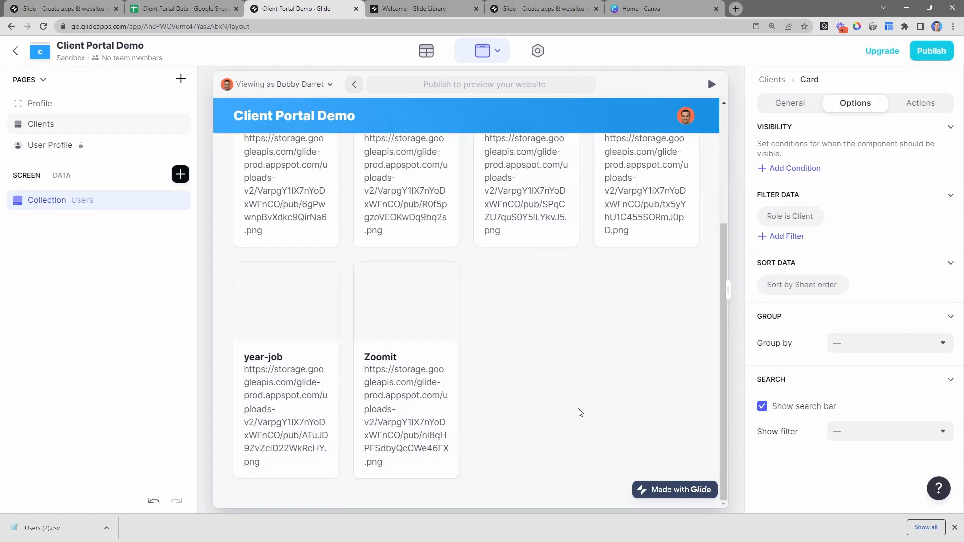
{"action": "scroll", "coordinate": [578, 411], "scroll_direction": "up", "scroll_amount": 3}
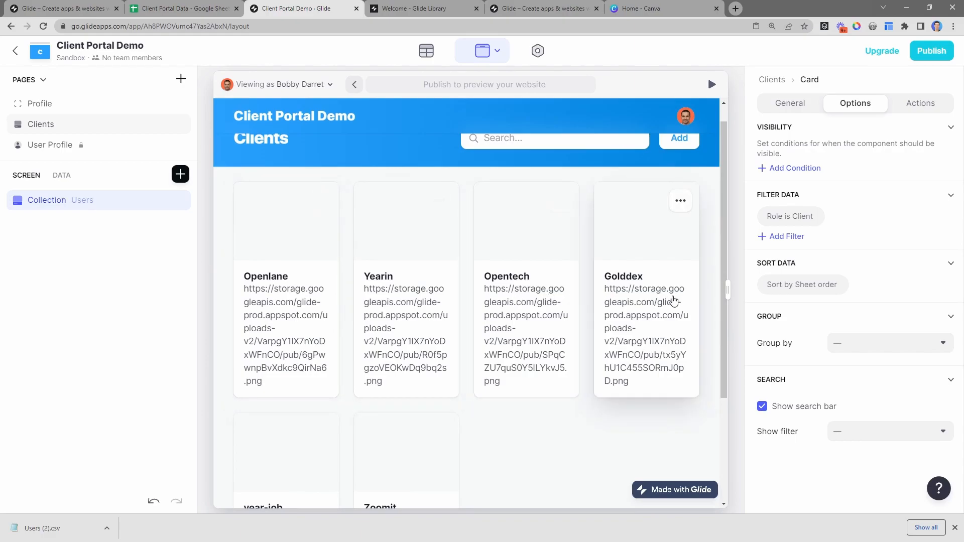
{"action": "scroll", "coordinate": [514, 345], "scroll_direction": "down", "scroll_amount": 3}
{"action": "scroll", "coordinate": [364, 382], "scroll_direction": "up", "scroll_amount": 3}
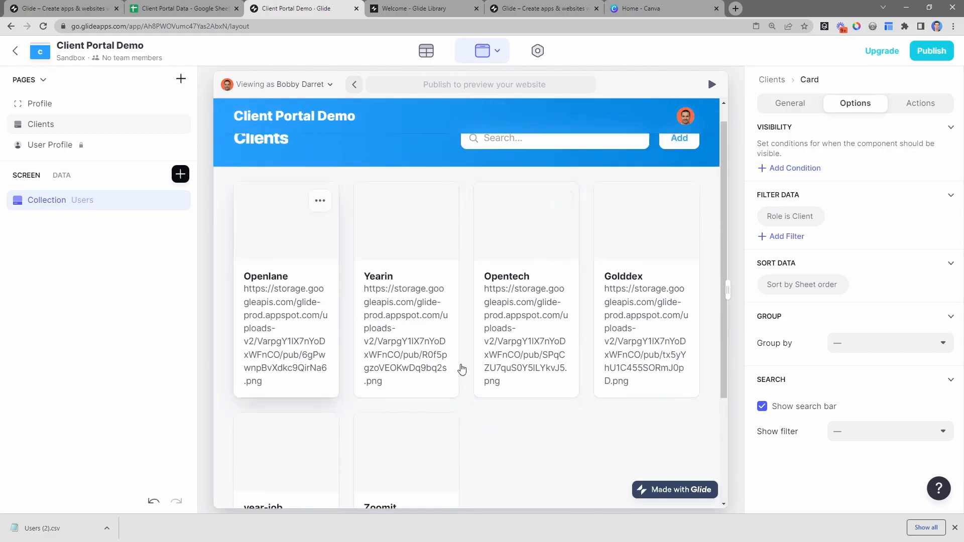
Switch the Clients collection to the Table style and use the Image column as its item image
{"action": "left_click", "coordinate": [803, 105]}
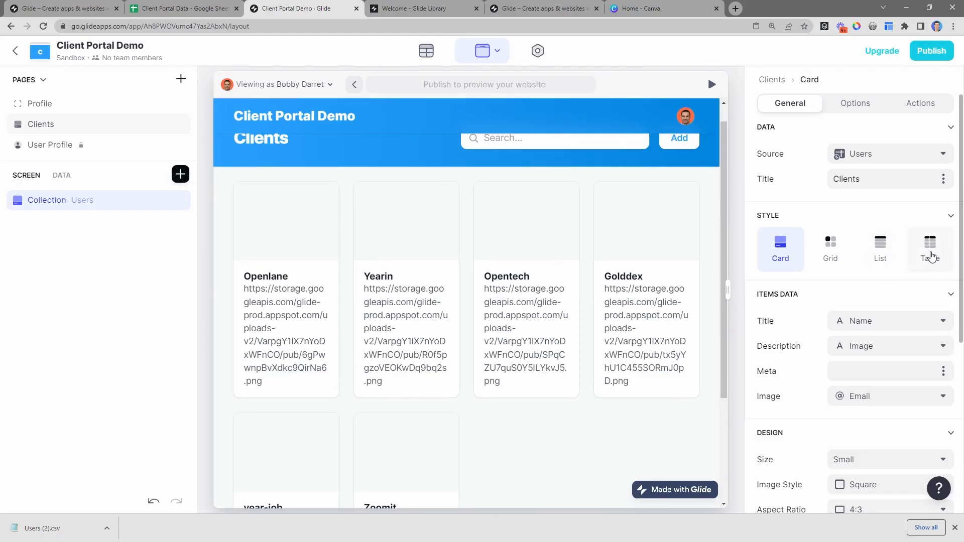
{"action": "left_click", "coordinate": [930, 257]}
{"action": "scroll", "coordinate": [821, 301], "scroll_direction": "down", "scroll_amount": 2}
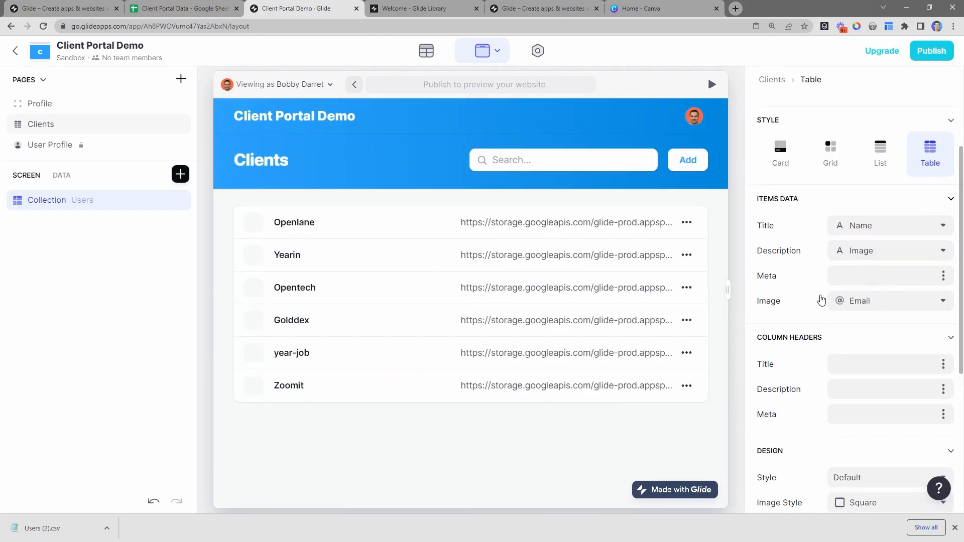
{"action": "left_click", "coordinate": [865, 299]}
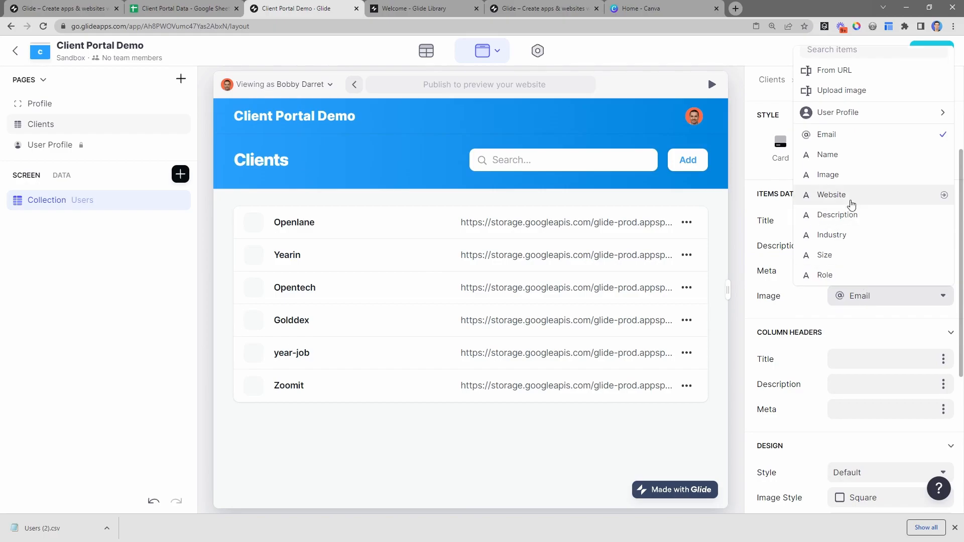
{"action": "left_click", "coordinate": [853, 180]}
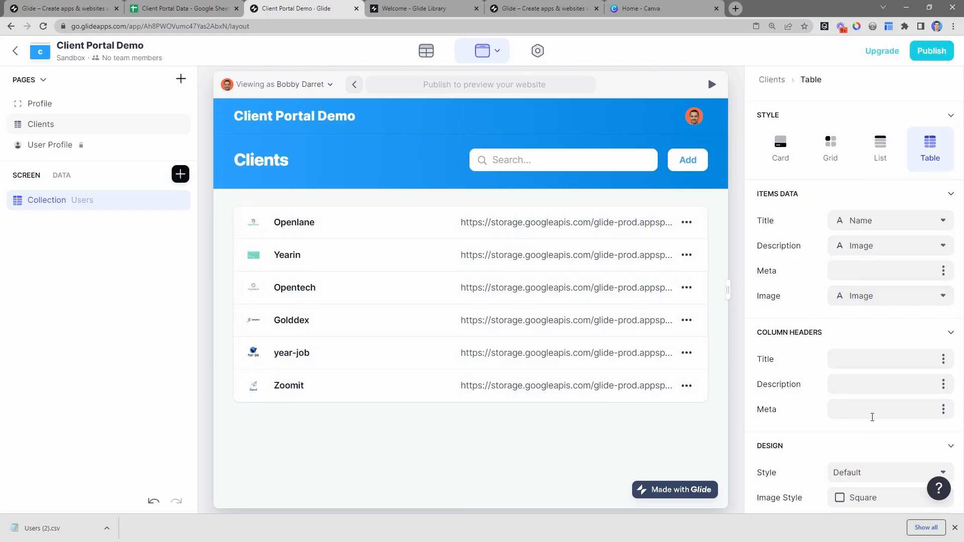
{"action": "scroll", "coordinate": [872, 415], "scroll_direction": "down", "scroll_amount": 2}
{"action": "scroll", "coordinate": [861, 424], "scroll_direction": "up", "scroll_amount": 4}
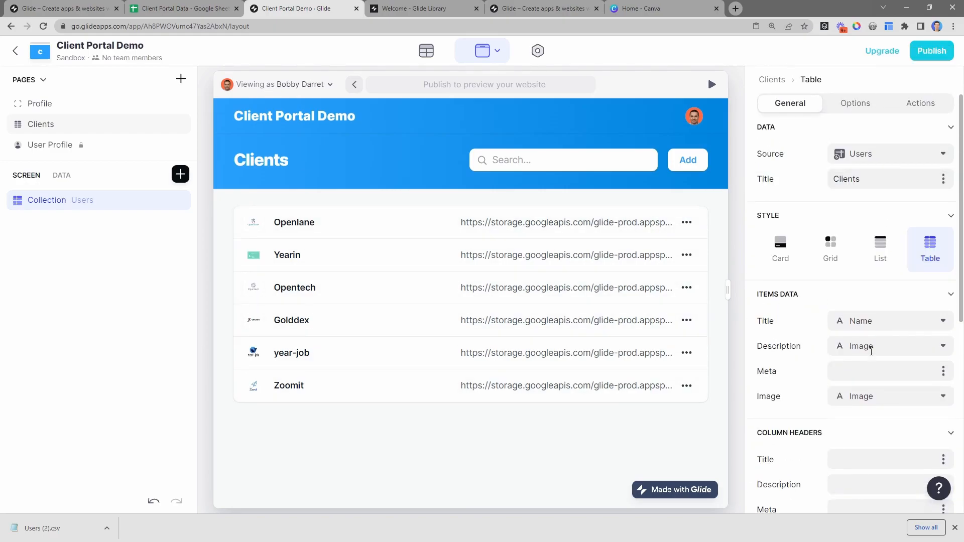
Switch the Clients collection to the List style, keeping Image as the item image and setting the description to Email
{"action": "left_click", "coordinate": [890, 264]}
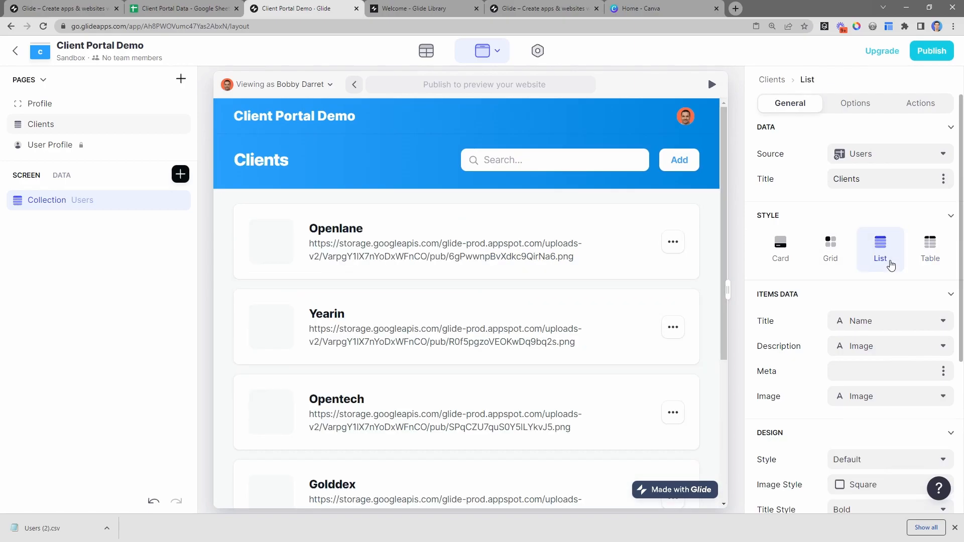
{"action": "scroll", "coordinate": [452, 303], "scroll_direction": "down", "scroll_amount": 2}
{"action": "scroll", "coordinate": [387, 274], "scroll_direction": "up", "scroll_amount": 2}
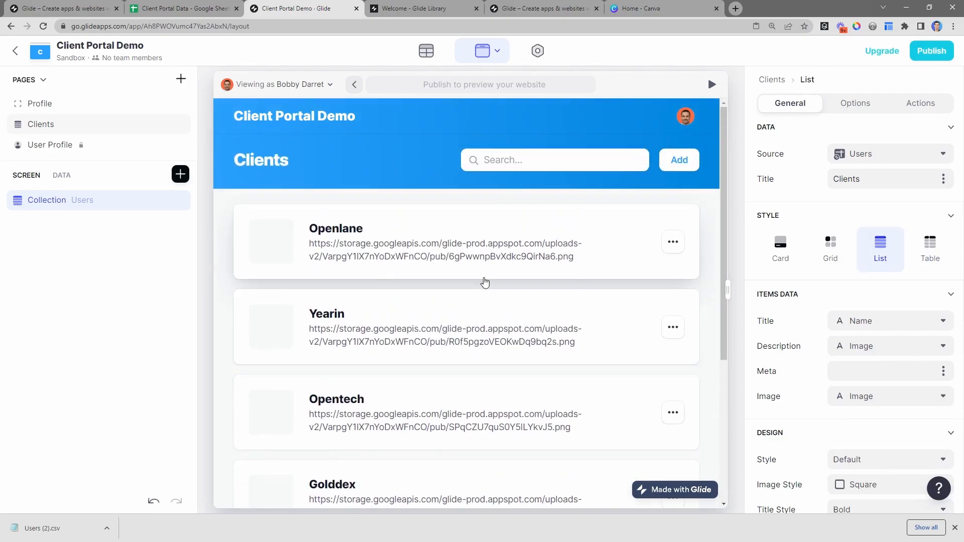
{"action": "scroll", "coordinate": [797, 317], "scroll_direction": "down", "scroll_amount": 1}
{"action": "scroll", "coordinate": [798, 316], "scroll_direction": "down", "scroll_amount": 1}
{"action": "left_click", "coordinate": [861, 346]}
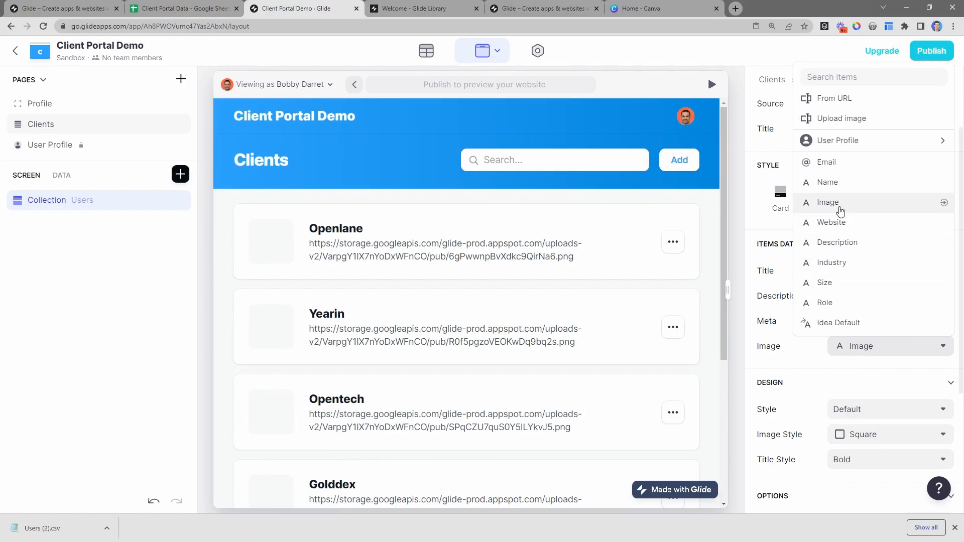
{"action": "left_click", "coordinate": [839, 206]}
{"action": "left_click", "coordinate": [867, 296]}
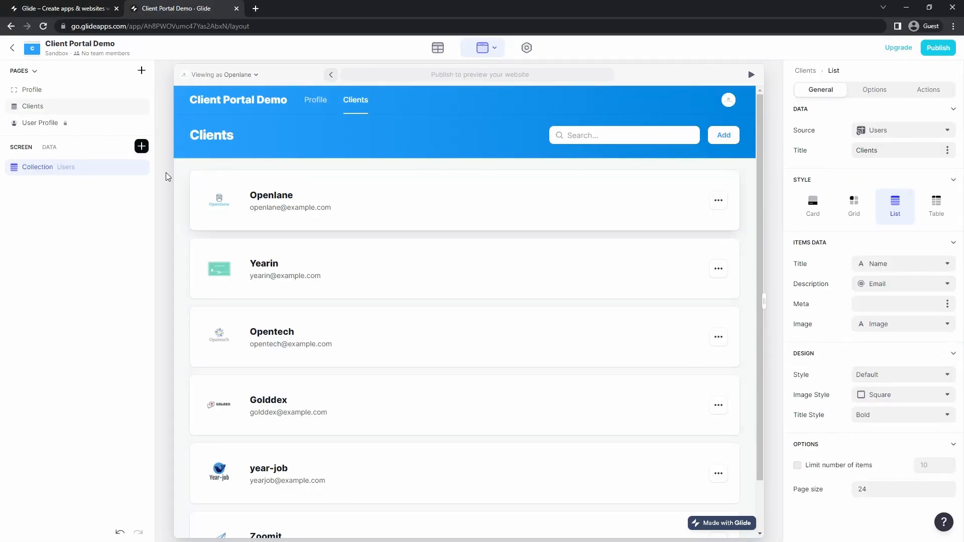
Switch the Clients collection to the Grid style with Medium item size
{"action": "left_click", "coordinate": [861, 214]}
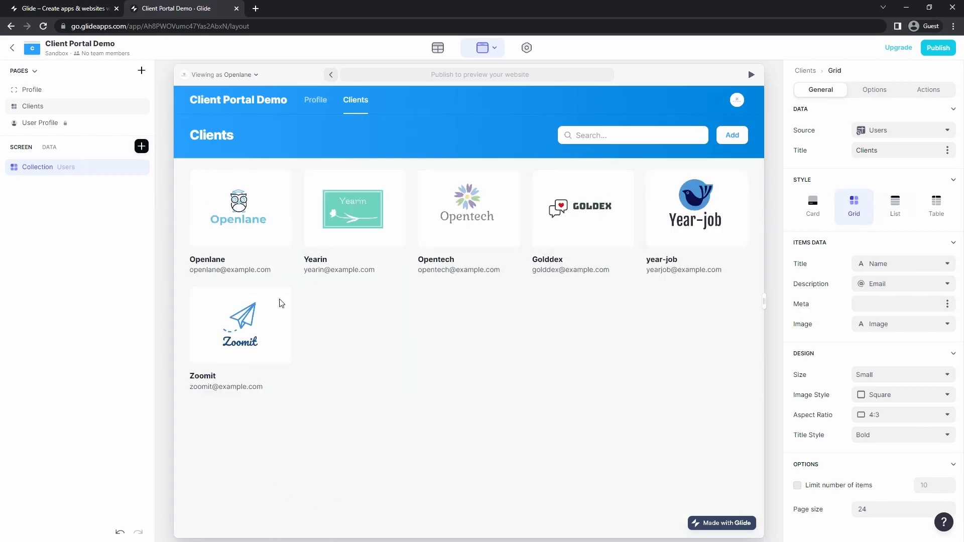
{"action": "scroll", "coordinate": [848, 273], "scroll_direction": "down", "scroll_amount": 2}
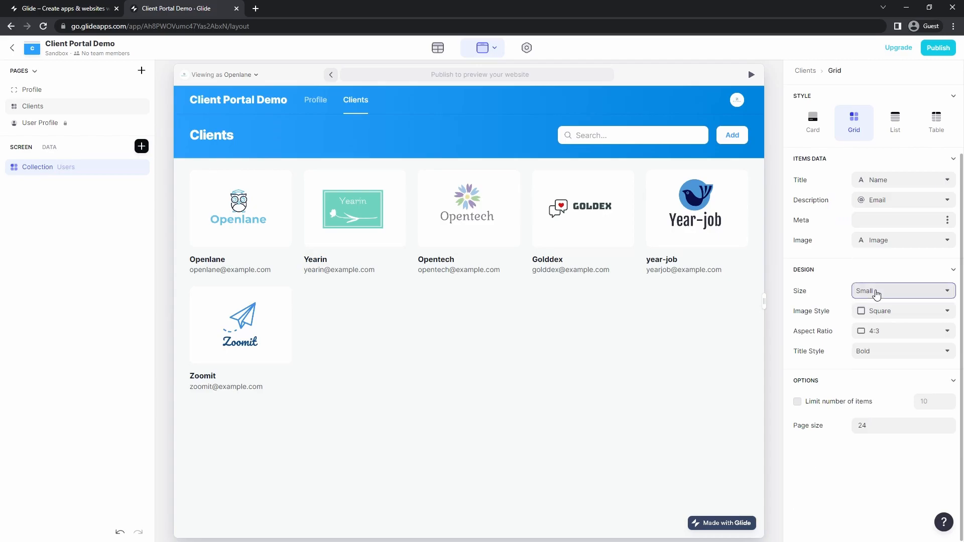
{"action": "left_click", "coordinate": [872, 291]}
{"action": "left_click", "coordinate": [882, 374]}
{"action": "left_click", "coordinate": [884, 291]}
{"action": "left_click", "coordinate": [863, 357]}
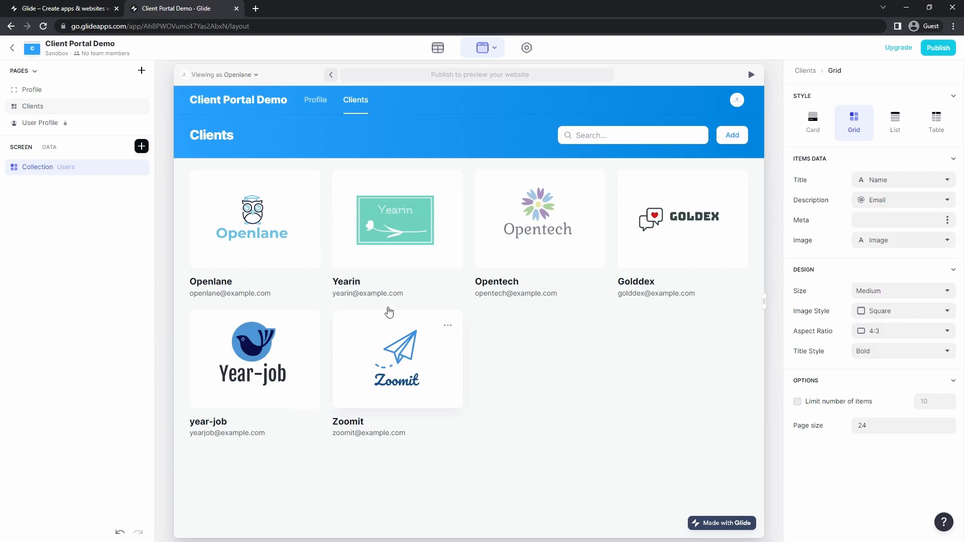
{"action": "mouse_move", "coordinate": [446, 350]}
{"action": "left_click_drag", "start_coordinate": [227, 138], "coordinate": [200, 134]}
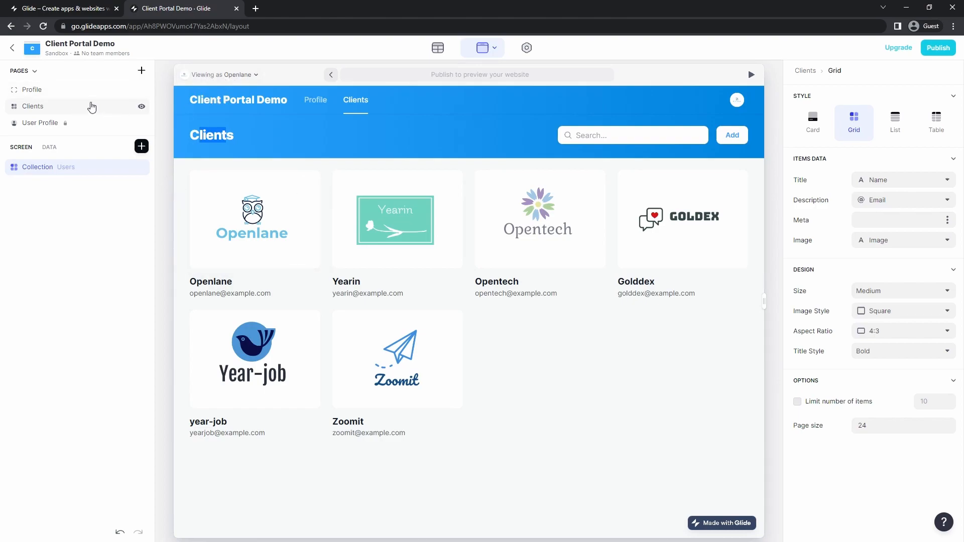
Set the Clients page's visibility condition to show the tab when the User Profile's Role is Admin
{"action": "left_click", "coordinate": [34, 106]}
{"action": "scroll", "coordinate": [880, 153], "scroll_direction": "up", "scroll_amount": 1}
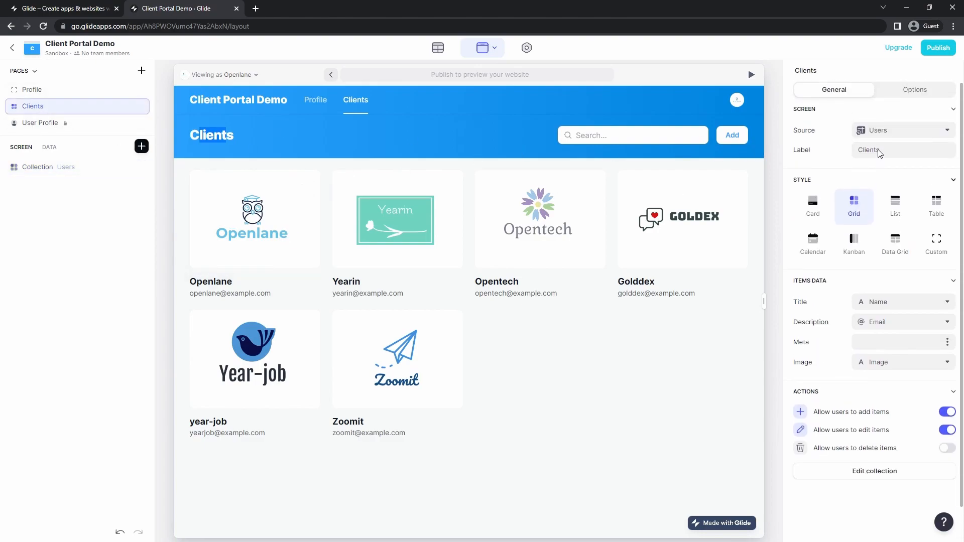
{"action": "left_click", "coordinate": [904, 95]}
{"action": "left_click", "coordinate": [835, 143]}
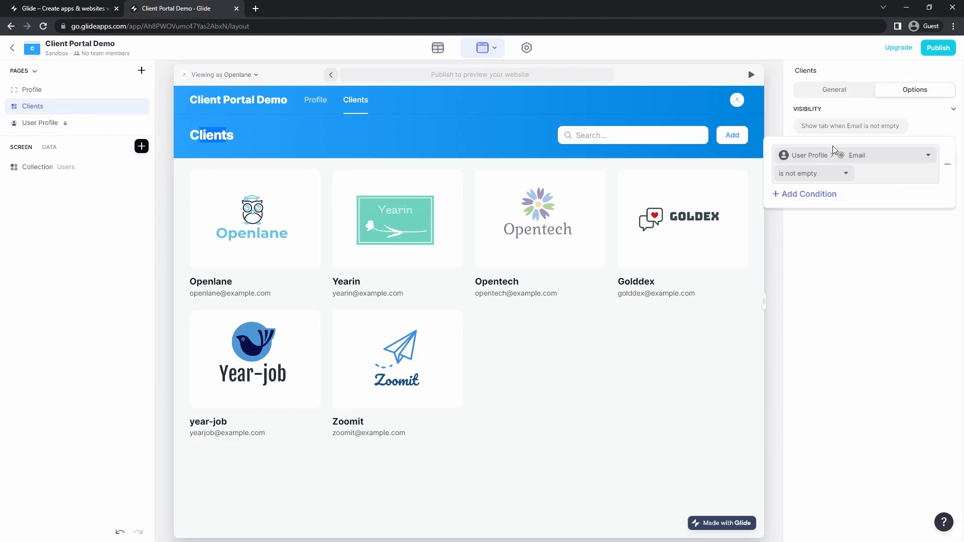
{"action": "left_click", "coordinate": [831, 162]}
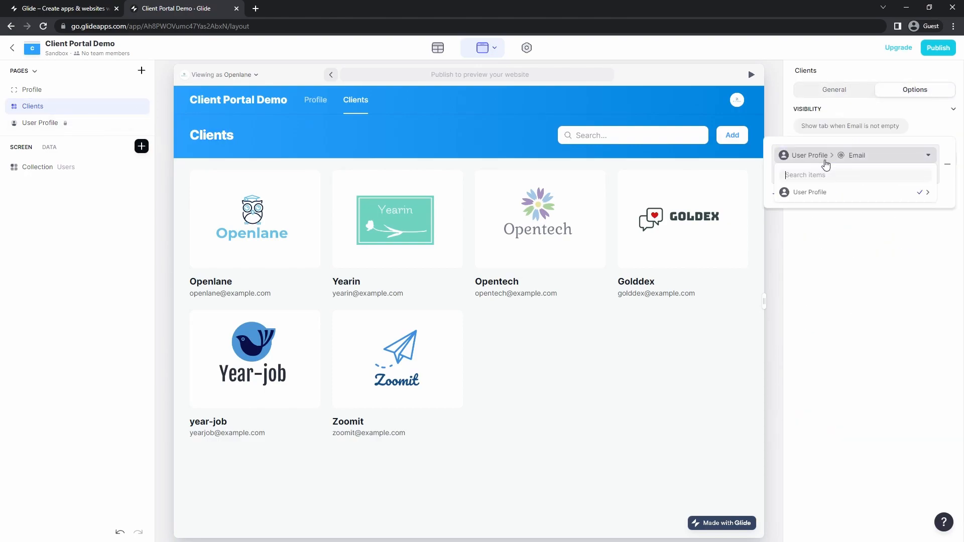
{"action": "left_click", "coordinate": [825, 195]}
{"action": "left_click", "coordinate": [685, 304]}
{"action": "left_click", "coordinate": [803, 179]}
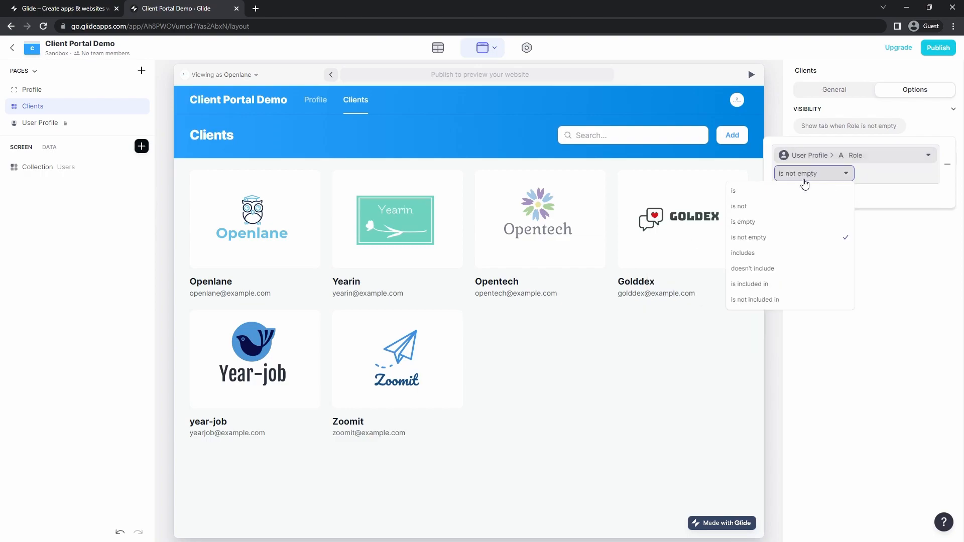
{"action": "left_click", "coordinate": [803, 192]}
{"action": "left_click", "coordinate": [908, 172]}
{"action": "type", "text": "Admin"}
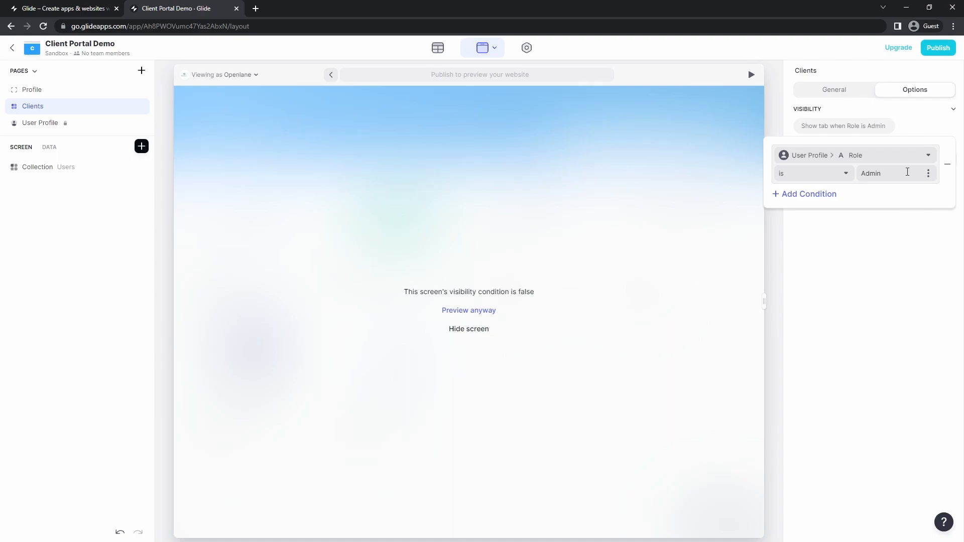
{"action": "left_click", "coordinate": [893, 279]}
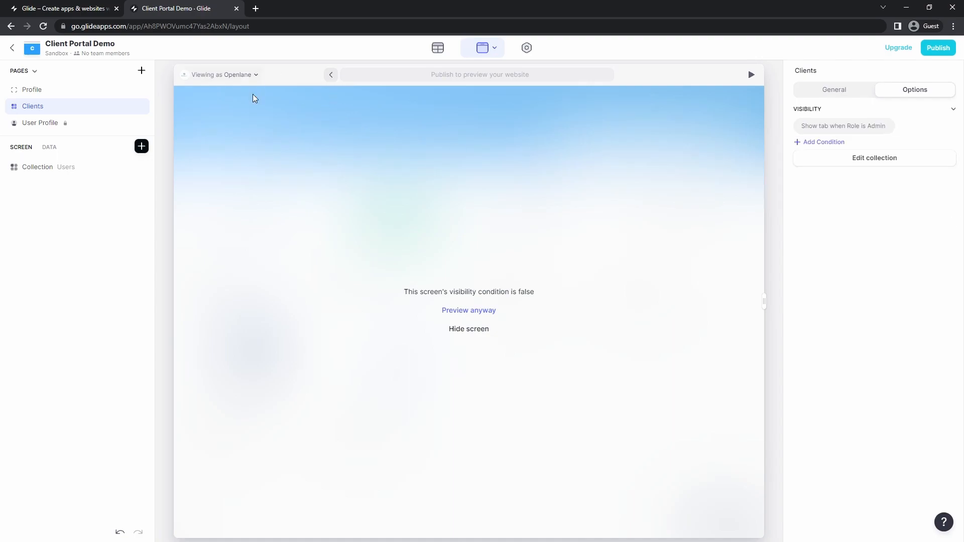
Check the Profile page as a client, switch the preview to an admin user, and compare the Profile and Clients pages
{"action": "left_click", "coordinate": [59, 90]}
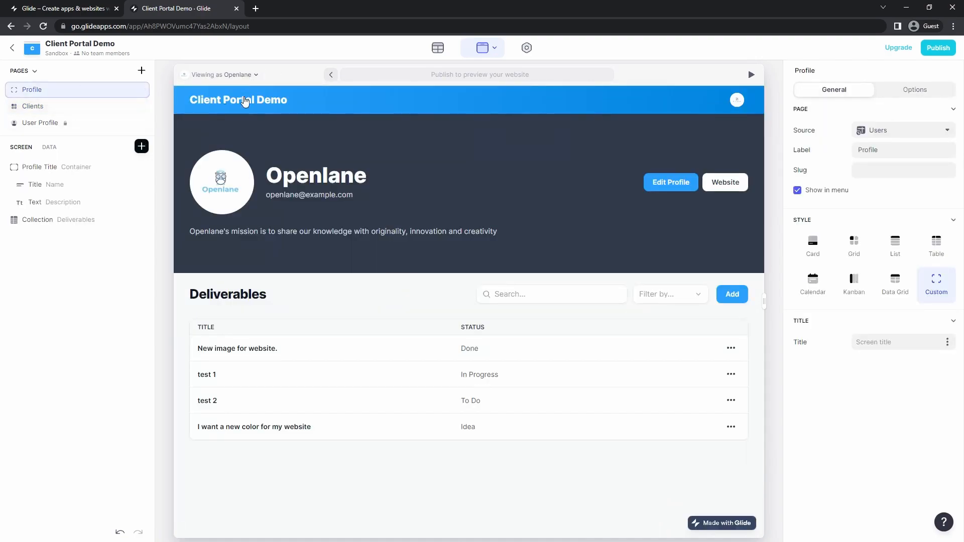
{"action": "left_click", "coordinate": [254, 76]}
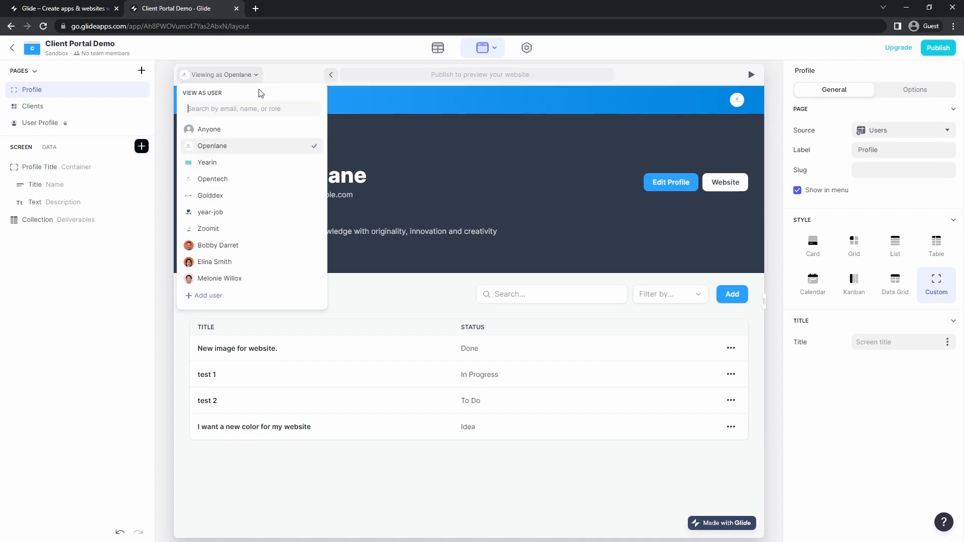
{"action": "left_click", "coordinate": [227, 246]}
{"action": "key", "text": "ctrl+plus"}
{"action": "key", "text": "ctrl+plus"}
{"action": "key", "text": "ctrl+plus"}
{"action": "key", "text": "ctrl+minus"}
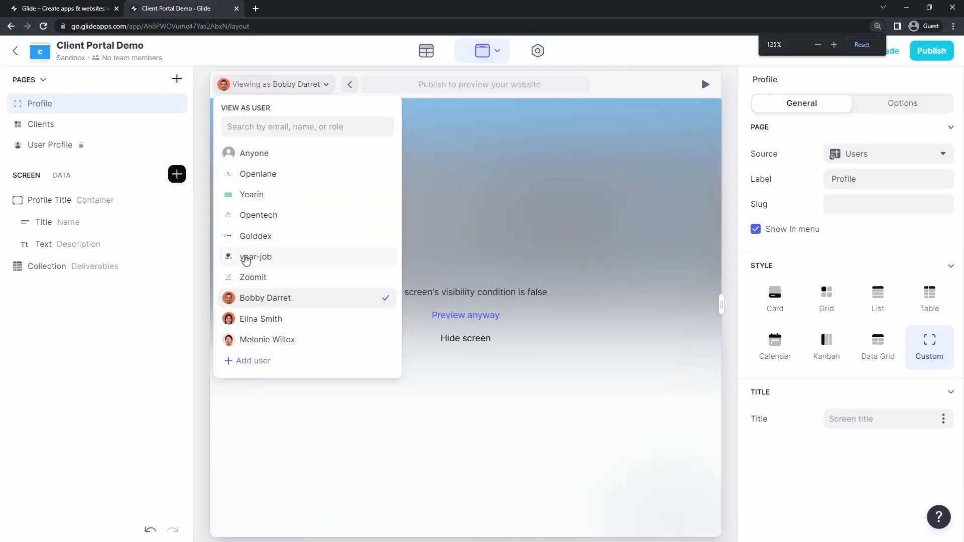
{"action": "left_click", "coordinate": [91, 124]}
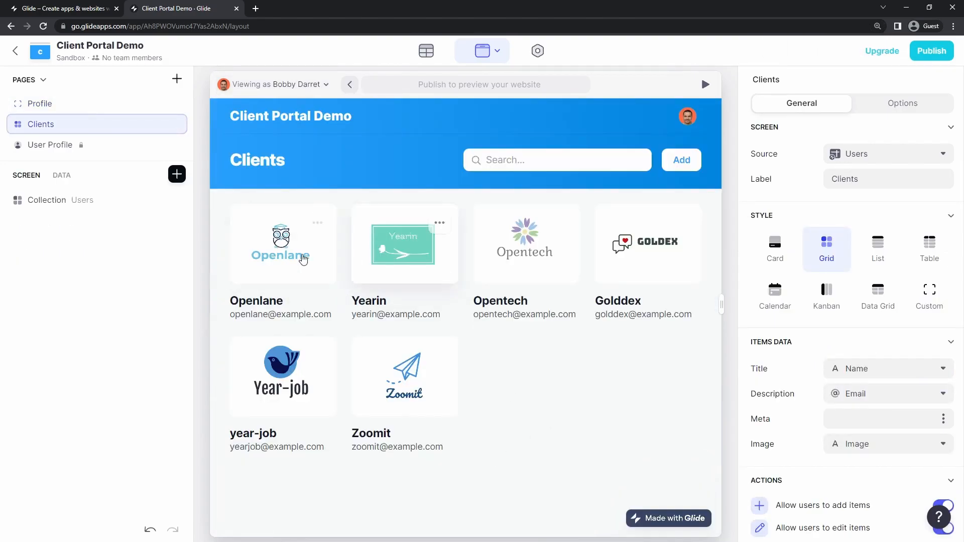
Check the Openlane card's item menu and turn off editing of items in the Clients page's Users collection
{"action": "mouse_move", "coordinate": [282, 244]}
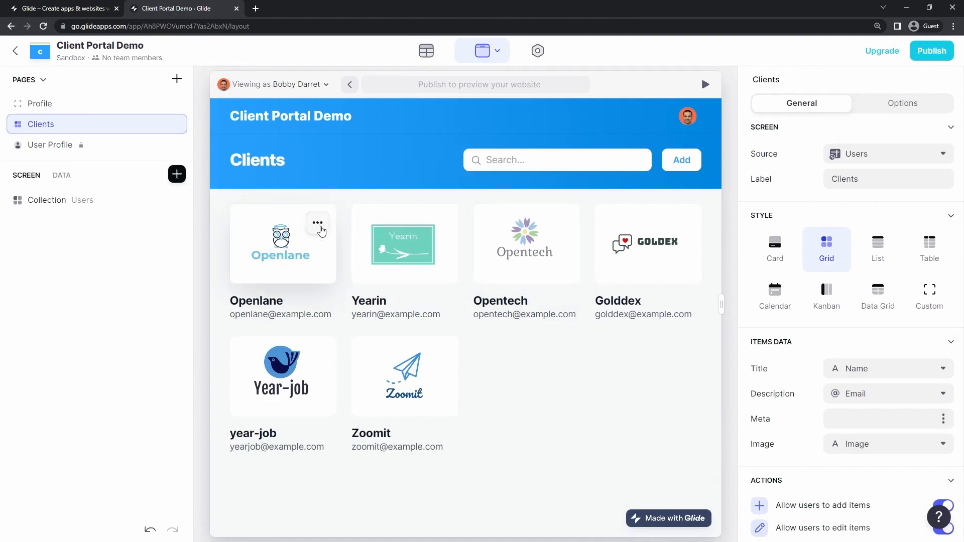
{"action": "left_click", "coordinate": [323, 226]}
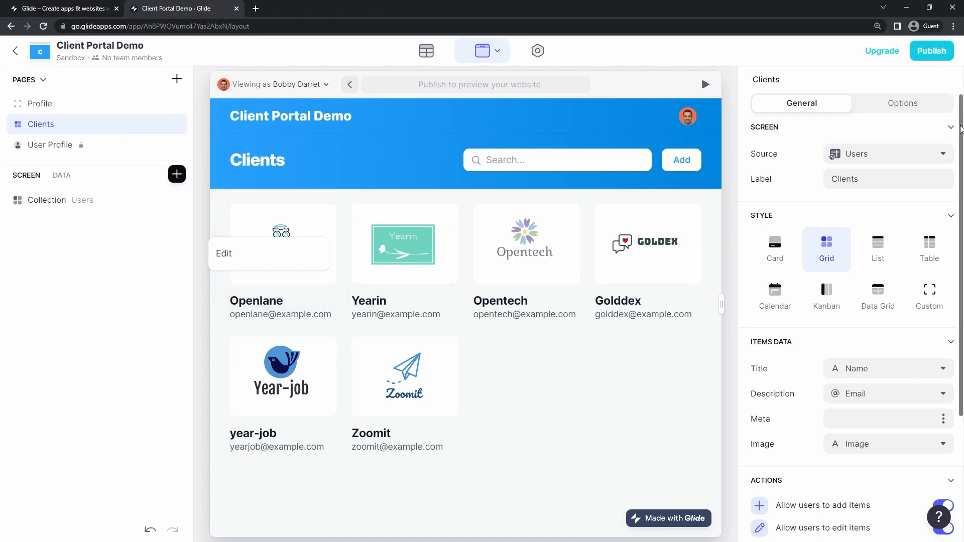
{"action": "left_click", "coordinate": [915, 106]}
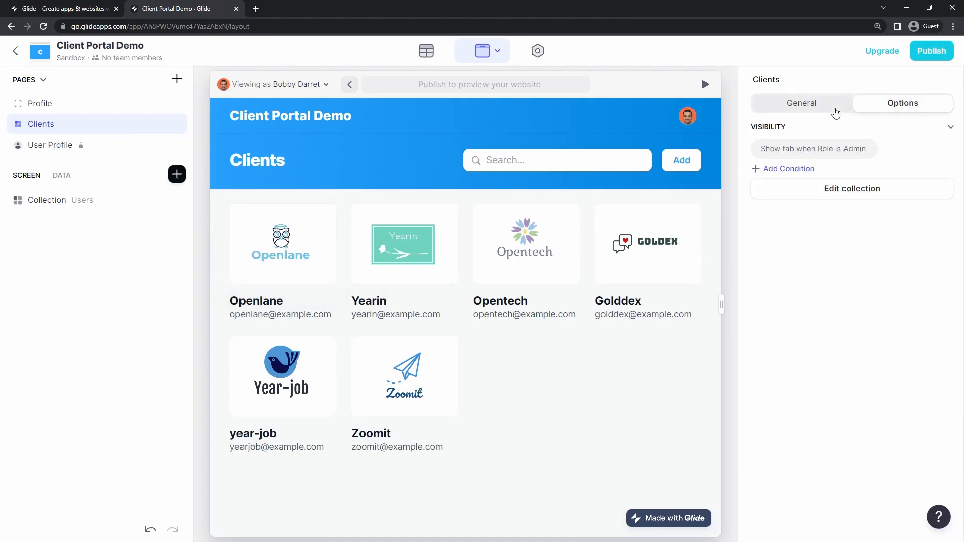
{"action": "left_click", "coordinate": [834, 106]}
{"action": "left_click", "coordinate": [95, 202]}
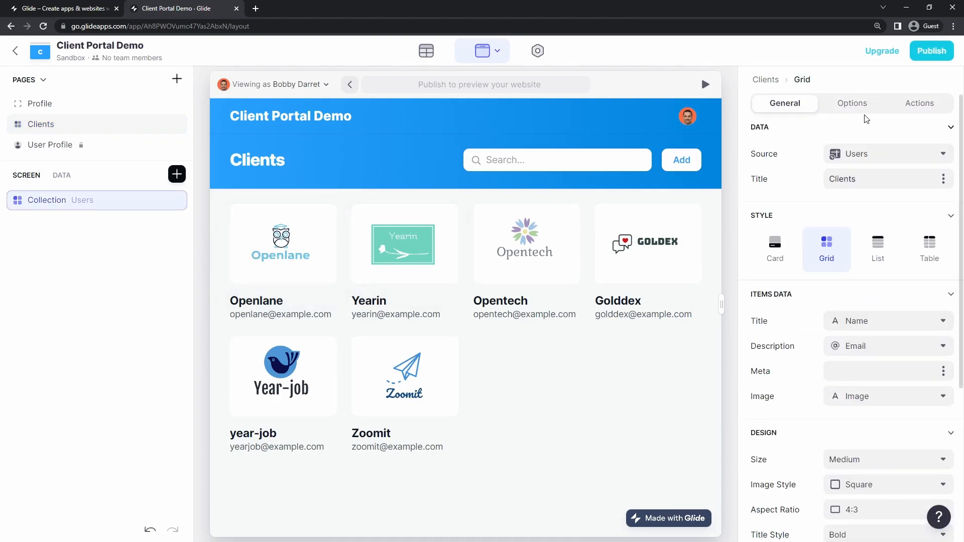
{"action": "left_click", "coordinate": [904, 104]}
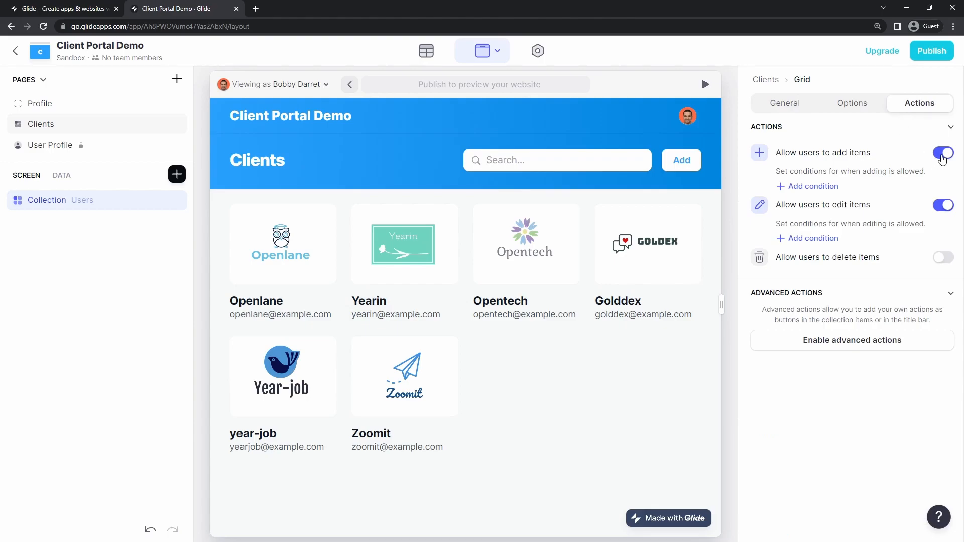
{"action": "left_click", "coordinate": [944, 206]}
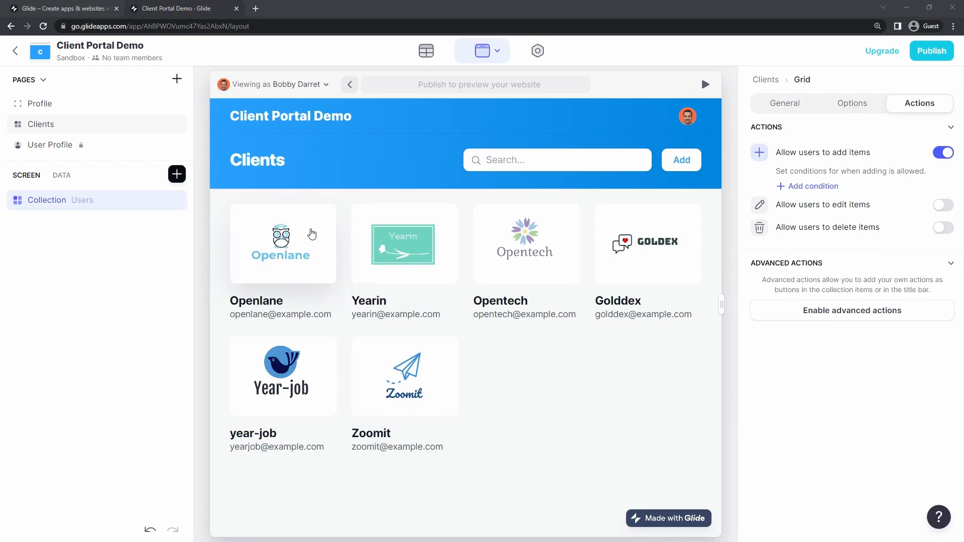
Check the Openlane client's detail screen, and enable advanced actions for the Clients collection
{"action": "left_click", "coordinate": [311, 234]}
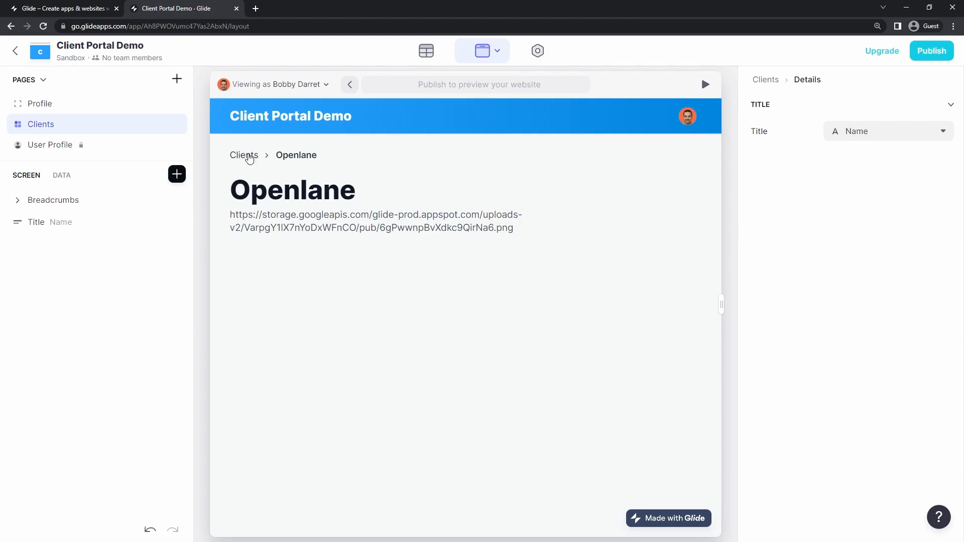
{"action": "left_click", "coordinate": [244, 155]}
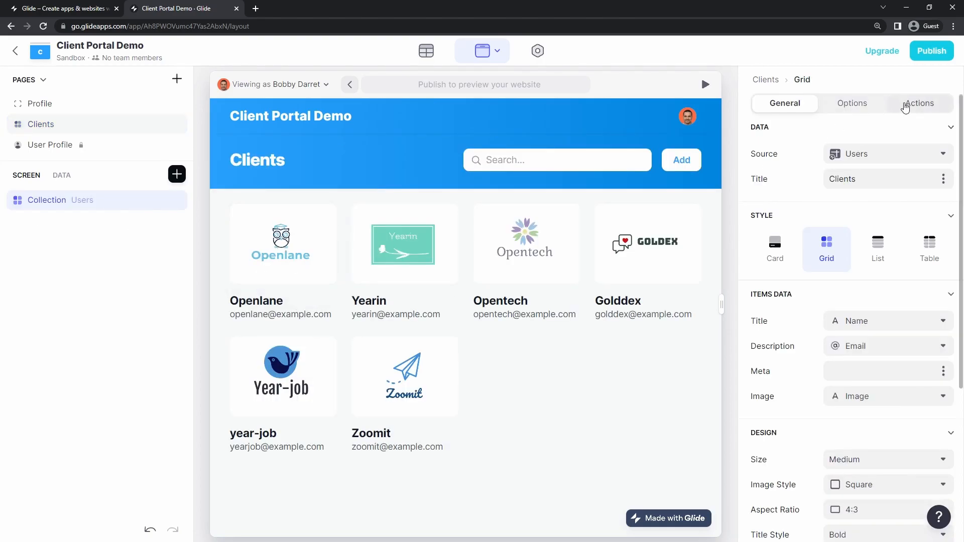
{"action": "left_click", "coordinate": [905, 106]}
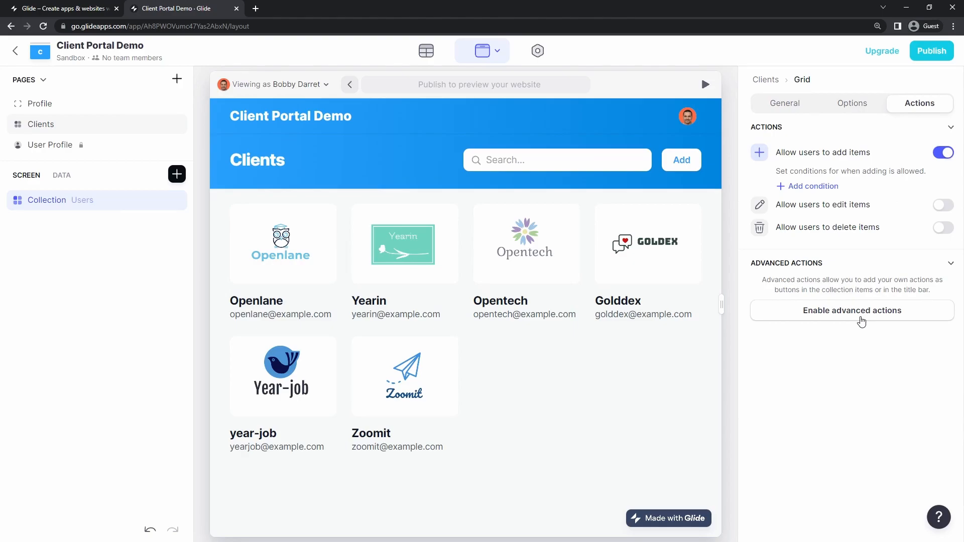
{"action": "left_click", "coordinate": [862, 317]}
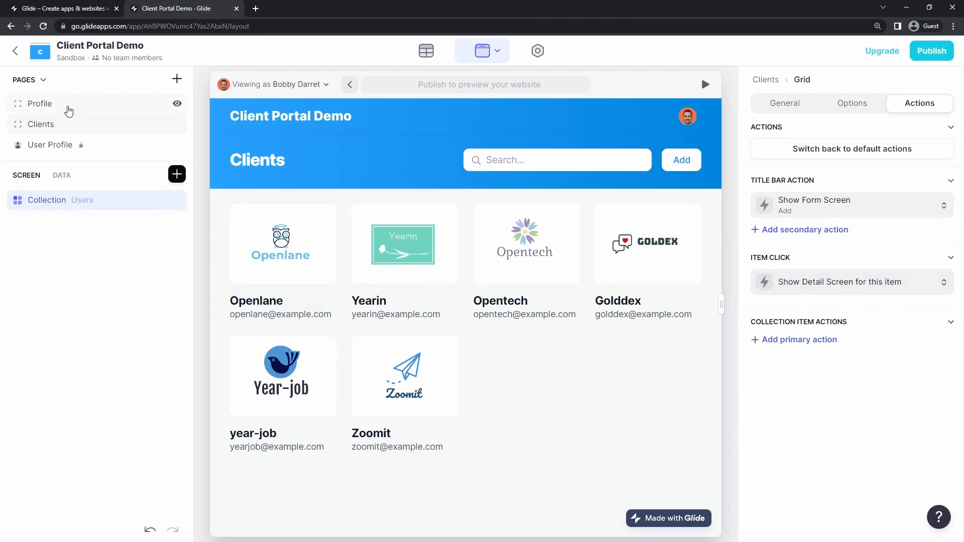
Copy all components of the Profile page
{"action": "left_click", "coordinate": [69, 109]}
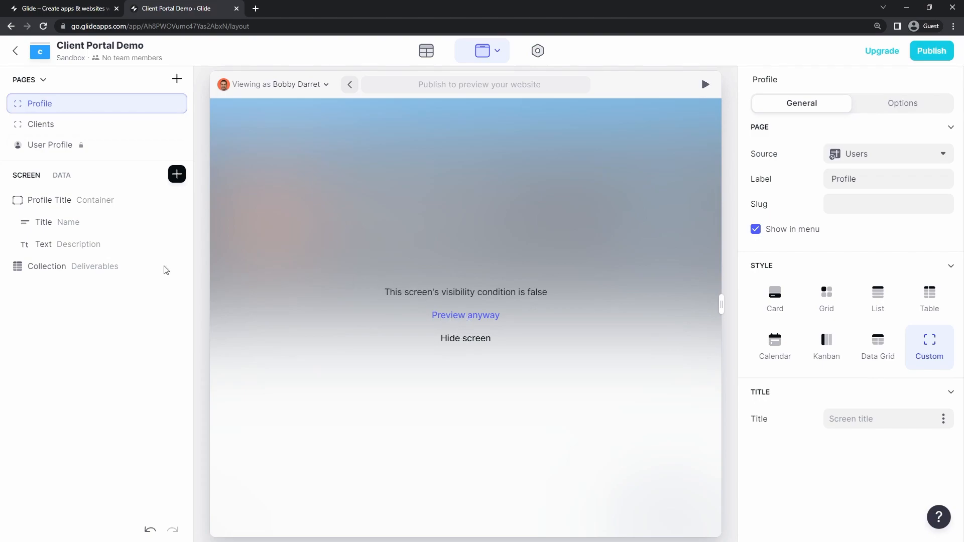
{"action": "right_click", "coordinate": [59, 207]}
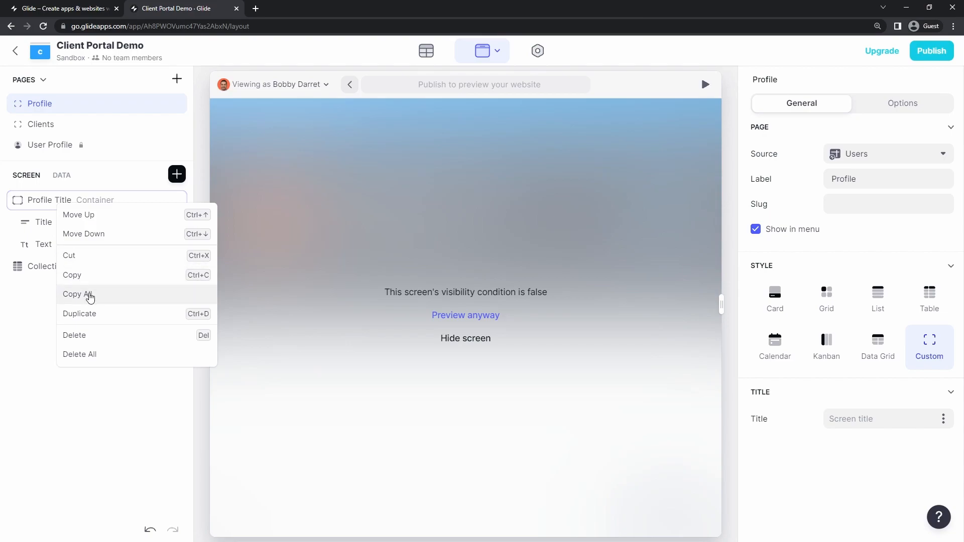
{"action": "left_click", "coordinate": [90, 298]}
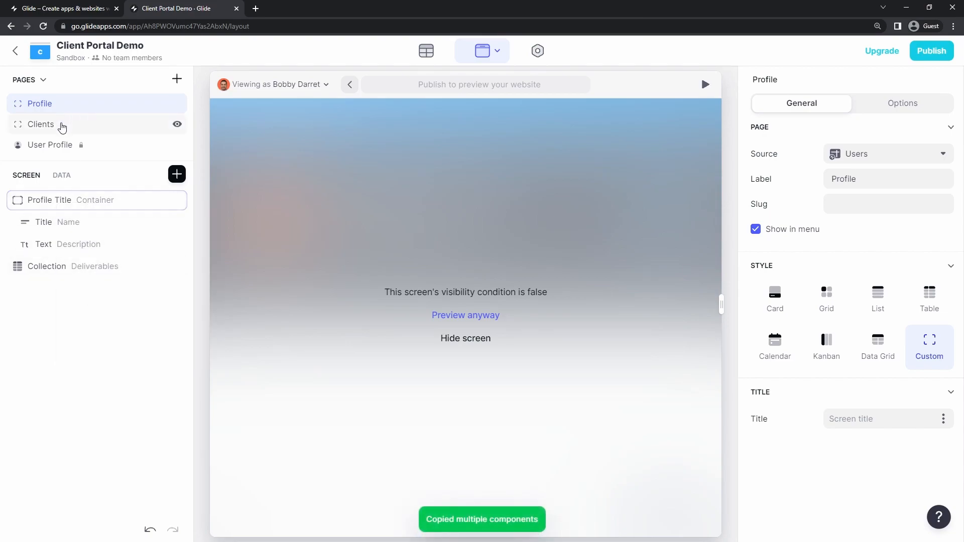
Replace the Title component on Openlane's detail screen in the Clients page with the copied Profile components
{"action": "left_click", "coordinate": [63, 128]}
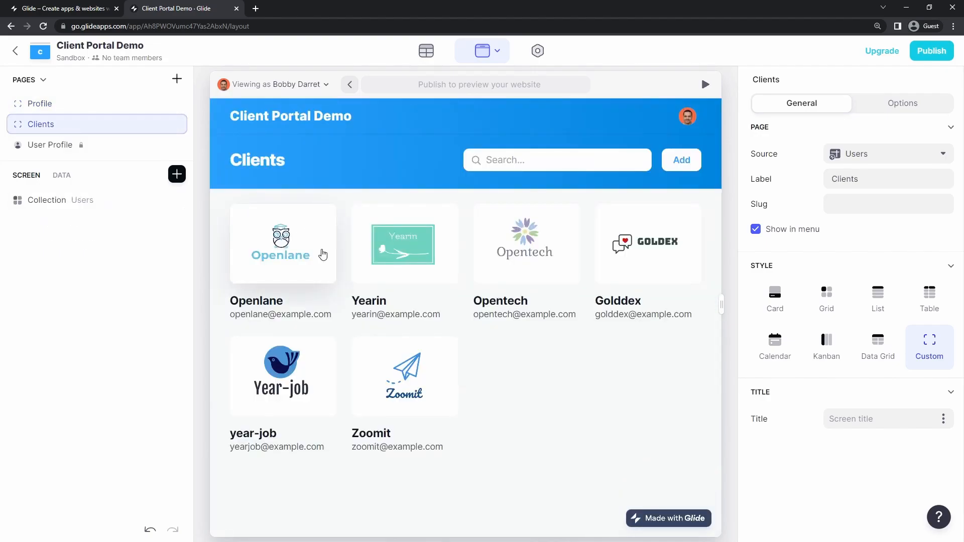
{"action": "left_click", "coordinate": [312, 244]}
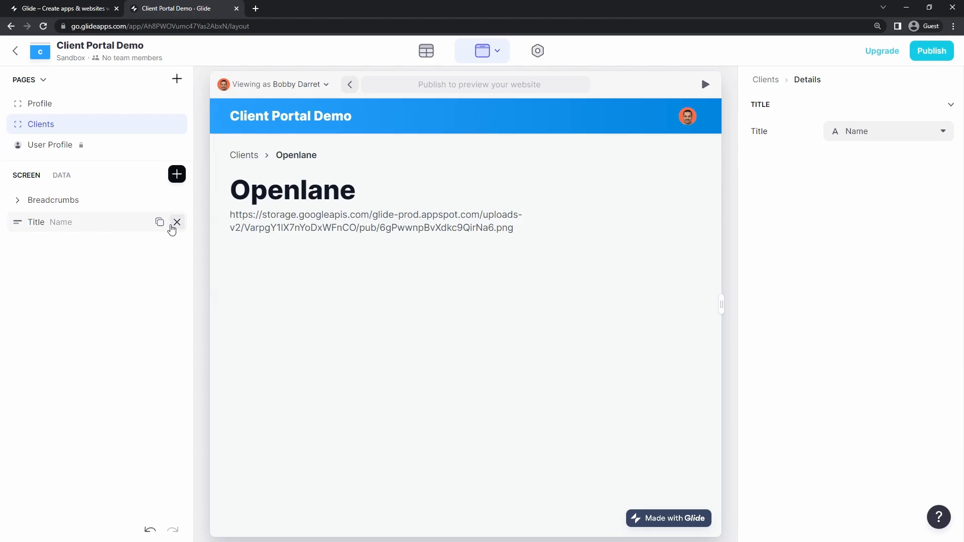
{"action": "left_click", "coordinate": [177, 223]}
{"action": "right_click", "coordinate": [89, 225]}
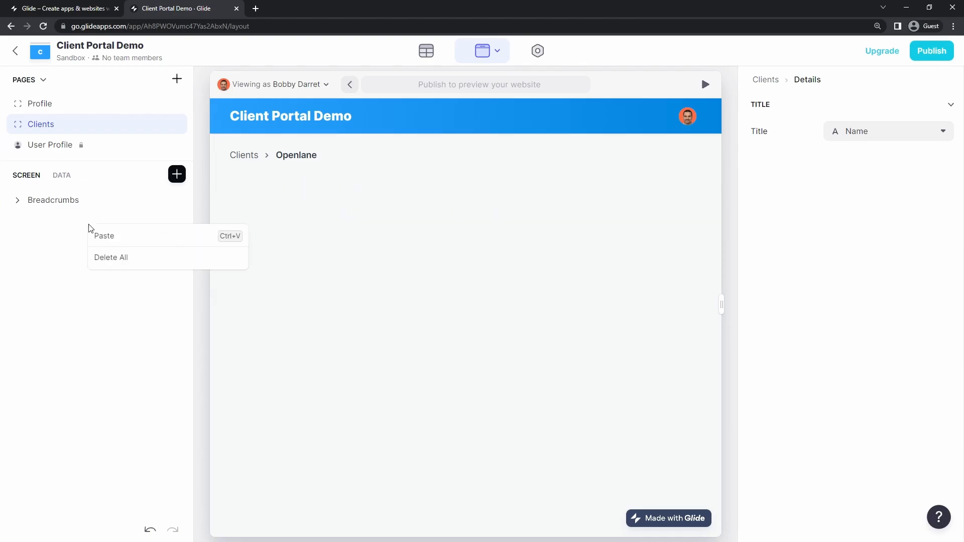
{"action": "left_click", "coordinate": [105, 236]}
{"action": "scroll", "coordinate": [539, 375], "scroll_direction": "down", "scroll_amount": 2}
{"action": "scroll", "coordinate": [539, 375], "scroll_direction": "up", "scroll_amount": 2}
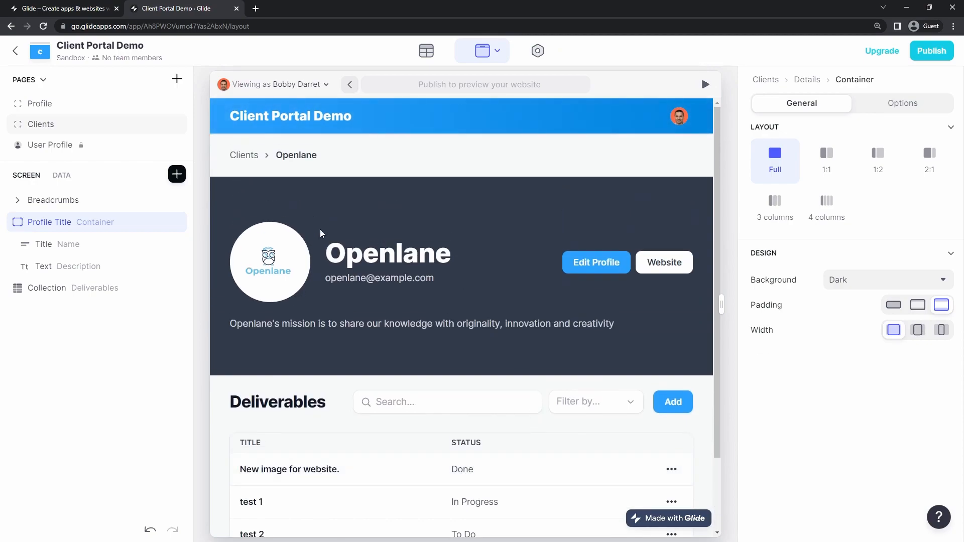
Move the Breadcrumbs component into the Profile Title container, above the Title, on the client's detail screen
{"action": "scroll", "coordinate": [312, 208], "scroll_direction": "down", "scroll_amount": 2}
{"action": "scroll", "coordinate": [360, 399], "scroll_direction": "up", "scroll_amount": 2}
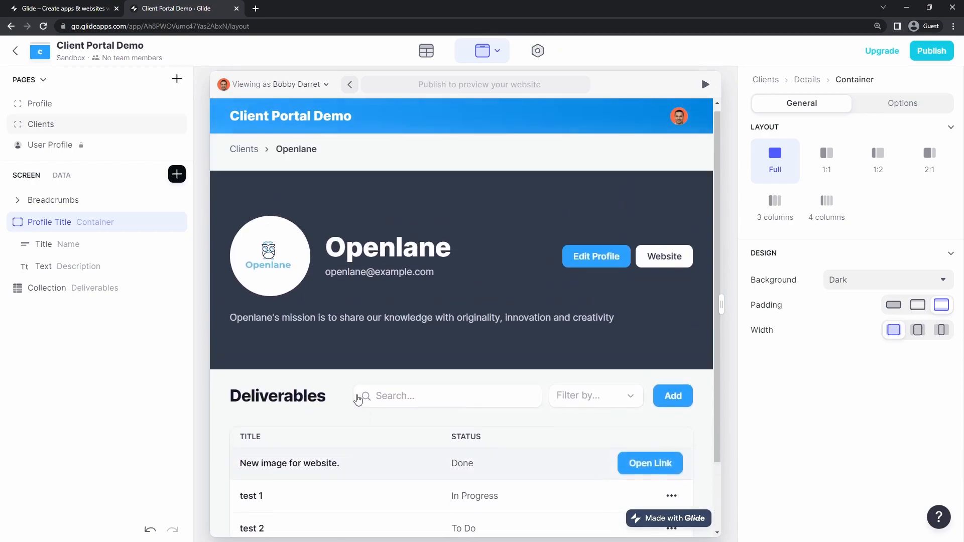
{"action": "left_click_drag", "start_coordinate": [41, 203], "coordinate": [57, 244]}
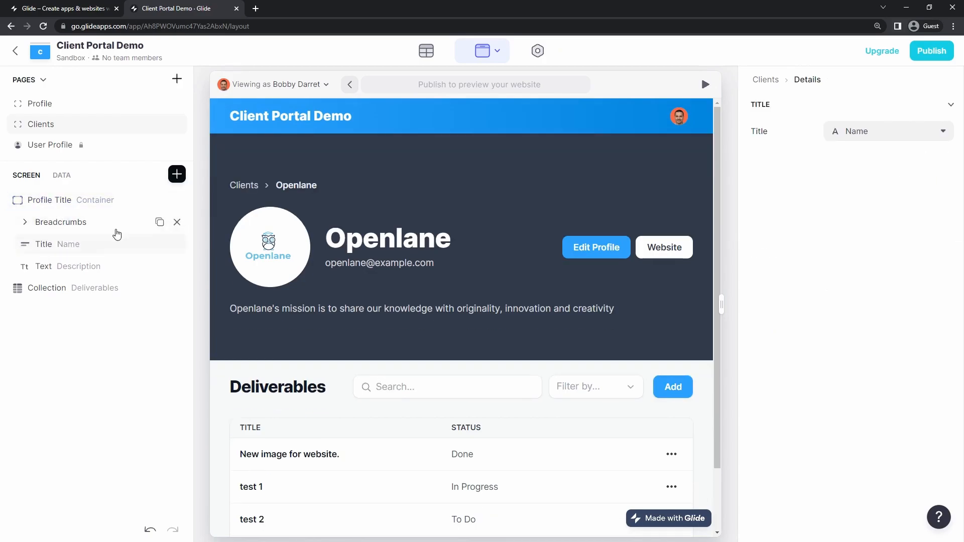
Check the detail screens of the Yearin and Opentech clients, and return to the Clients page
{"action": "left_click", "coordinate": [244, 187]}
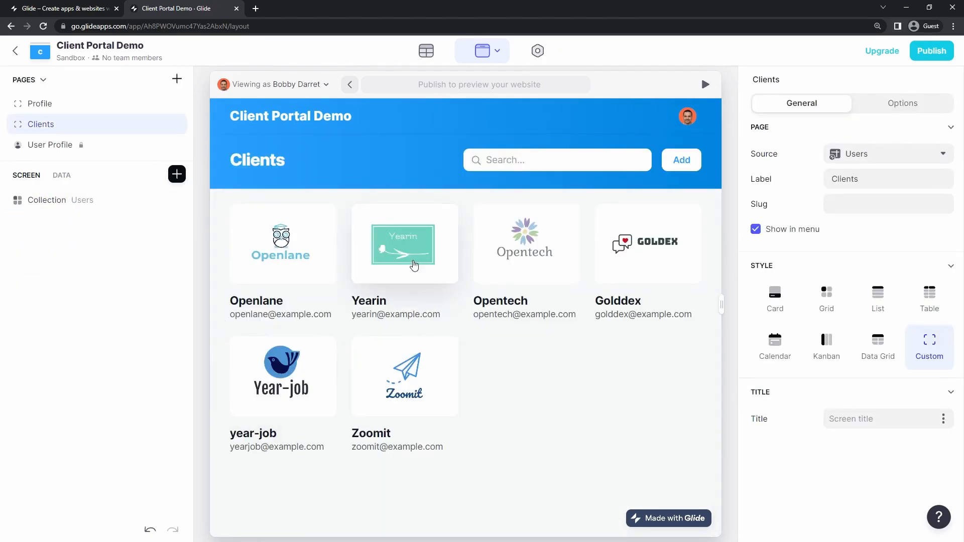
{"action": "left_click", "coordinate": [408, 257]}
{"action": "scroll", "coordinate": [410, 465], "scroll_direction": "down", "scroll_amount": 2}
{"action": "left_click", "coordinate": [254, 179]}
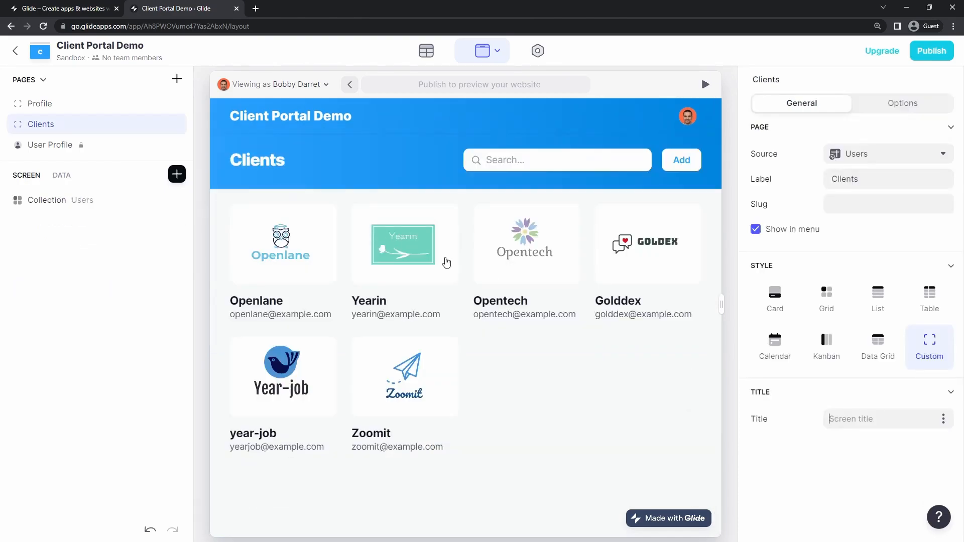
{"action": "left_click", "coordinate": [522, 264]}
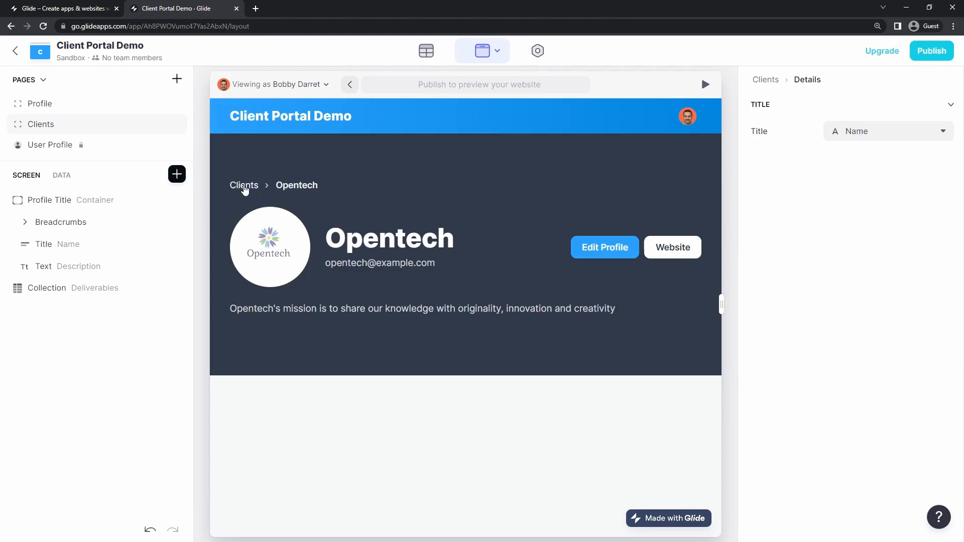
{"action": "left_click", "coordinate": [244, 187]}
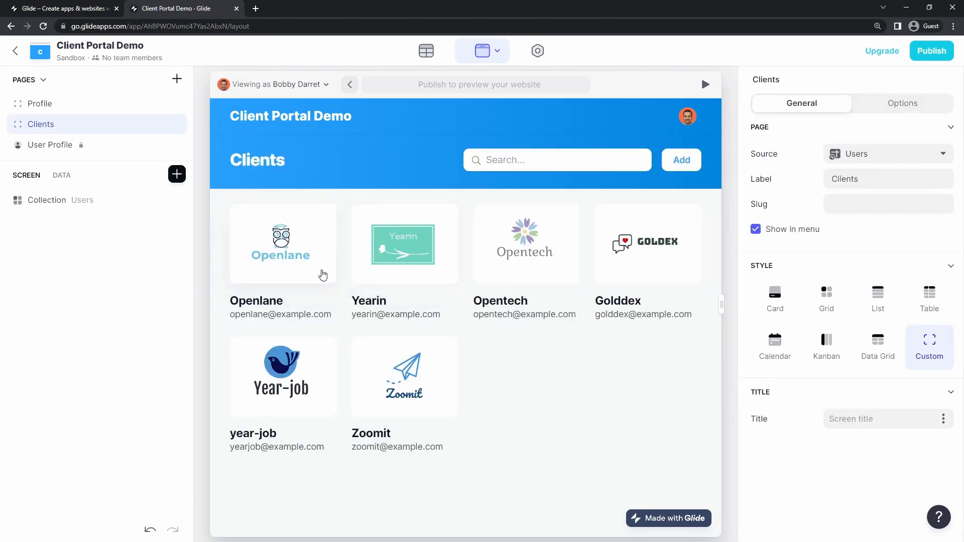
Change Openlane's name to Openlane Inc. through its Edit Profile form and submit it
{"action": "left_click", "coordinate": [323, 275]}
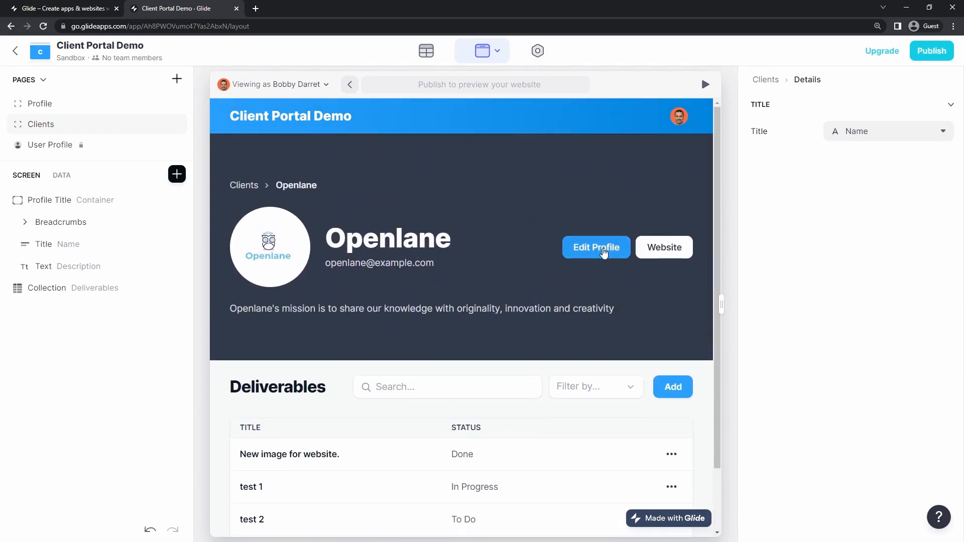
{"action": "left_click", "coordinate": [604, 253]}
{"action": "left_click", "coordinate": [395, 228]}
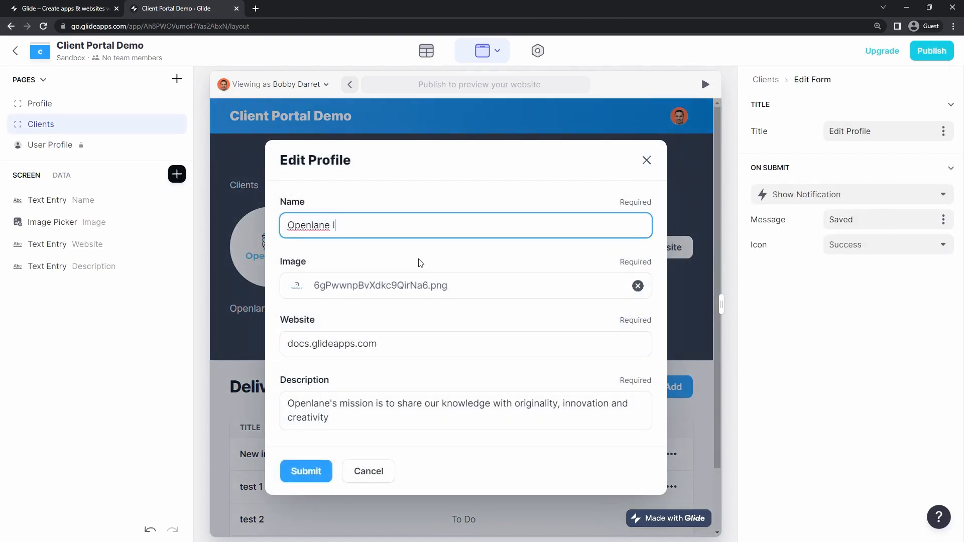
{"action": "left_click", "coordinate": [304, 481]}
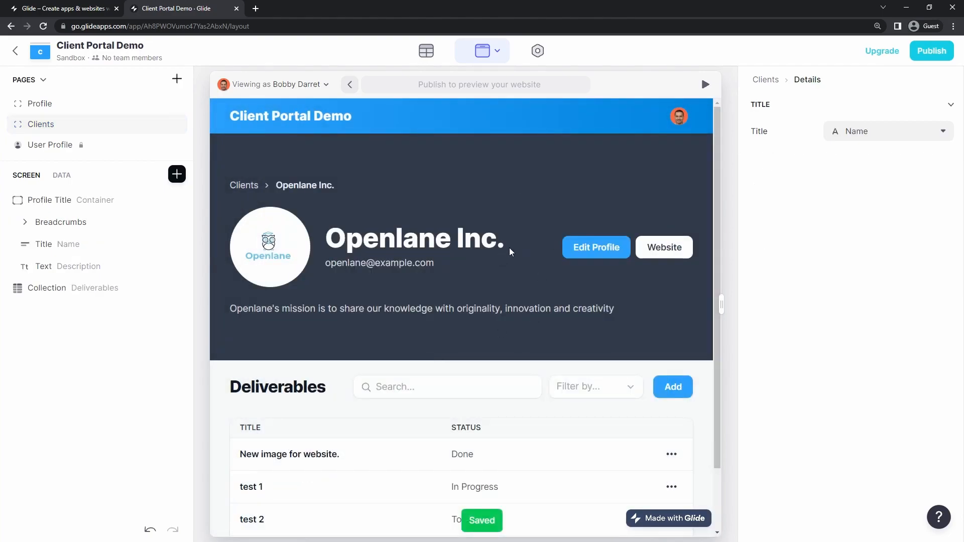
{"action": "left_click_drag", "start_coordinate": [511, 252], "coordinate": [324, 241]}
Add a deliverable from Openlane Inc.'s detail screen with the idea "Fun project" and the notes "N/A"
{"action": "scroll", "coordinate": [455, 272], "scroll_direction": "down", "scroll_amount": 2}
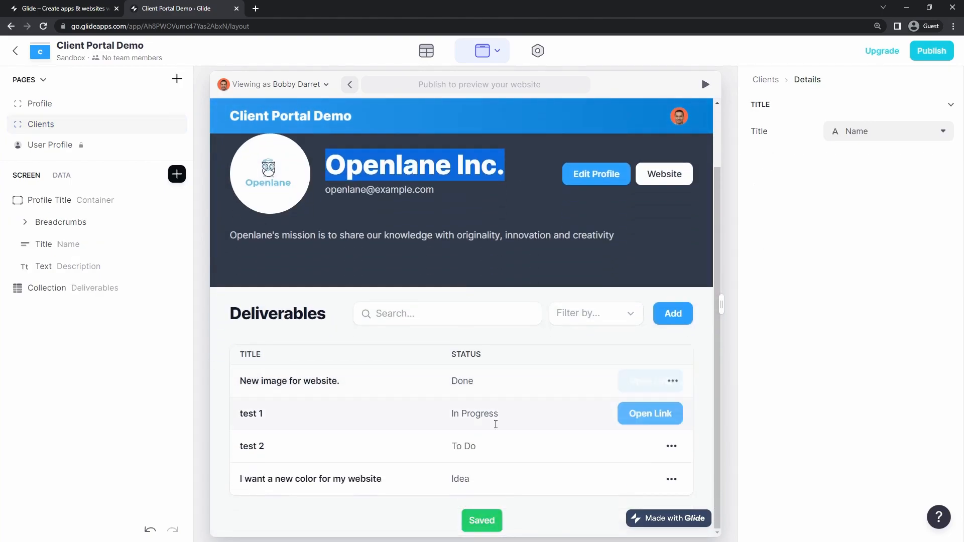
{"action": "left_click", "coordinate": [668, 318]}
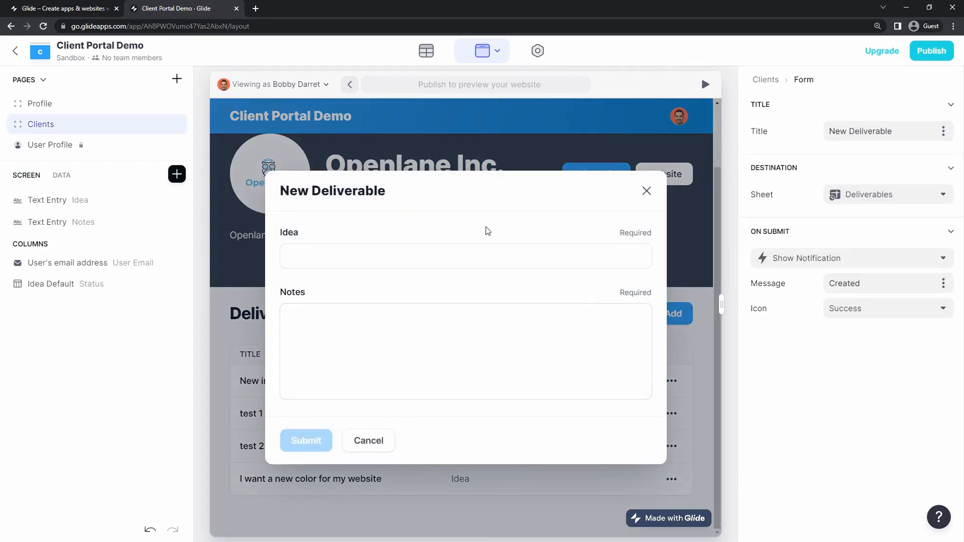
{"action": "left_click", "coordinate": [342, 257]}
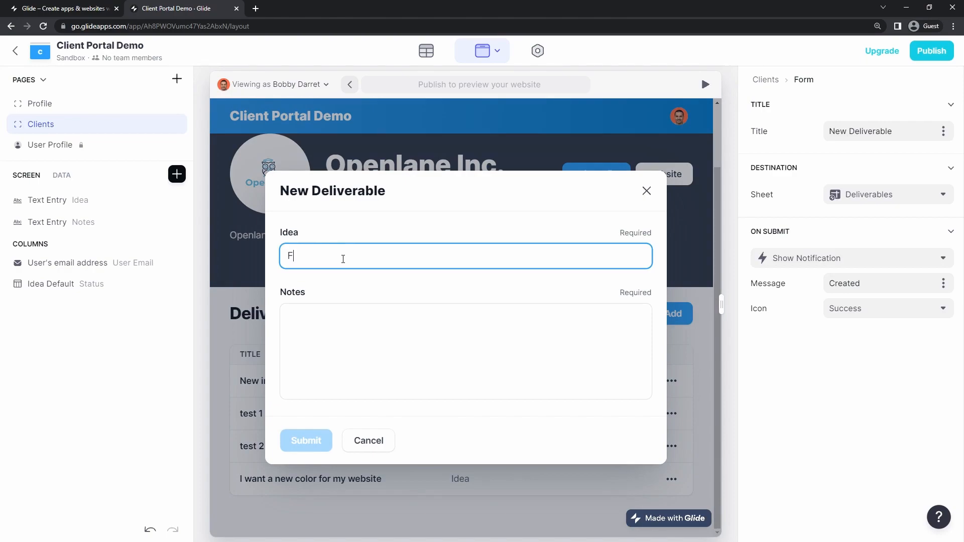
{"action": "type", "text": "Fun project"}
{"action": "key", "text": "Tab"}
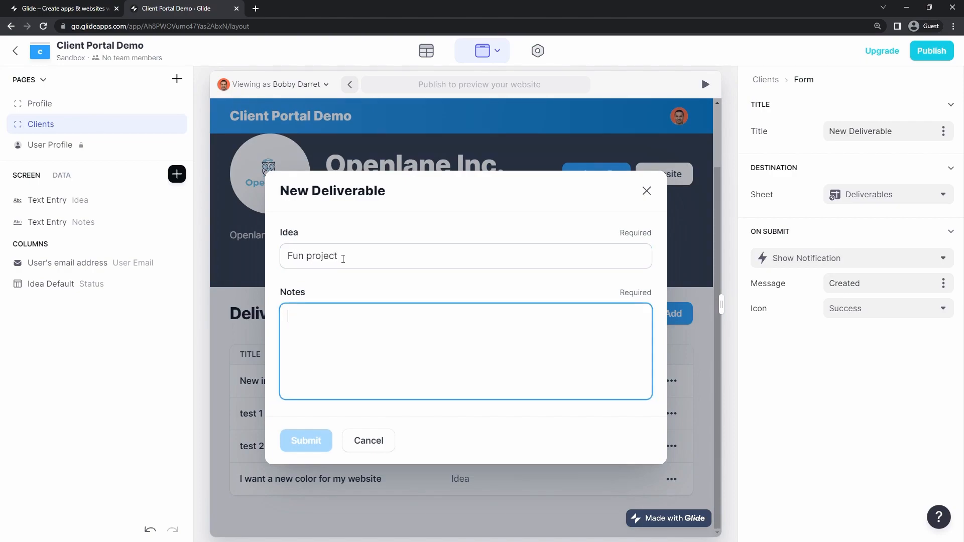
{"action": "type", "text": "N/A"}
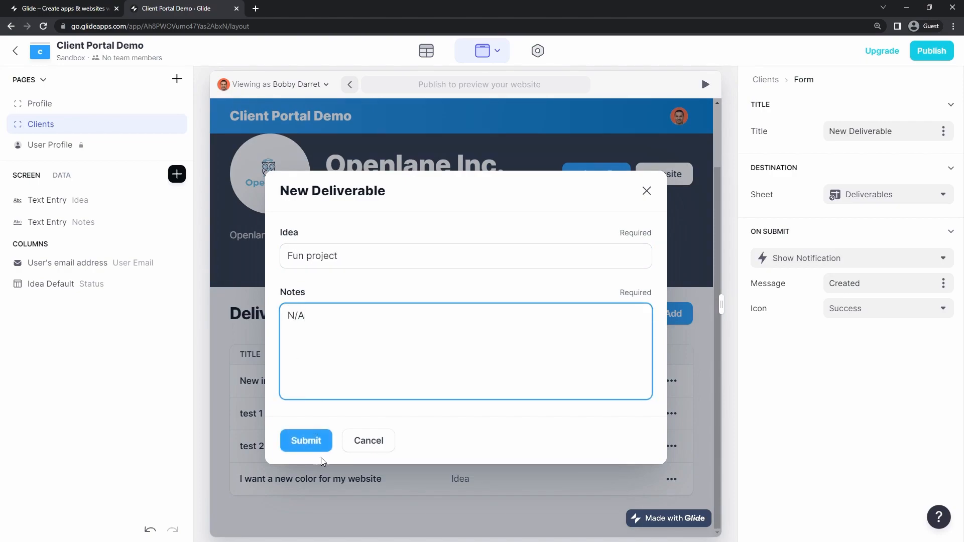
{"action": "left_click", "coordinate": [317, 442]}
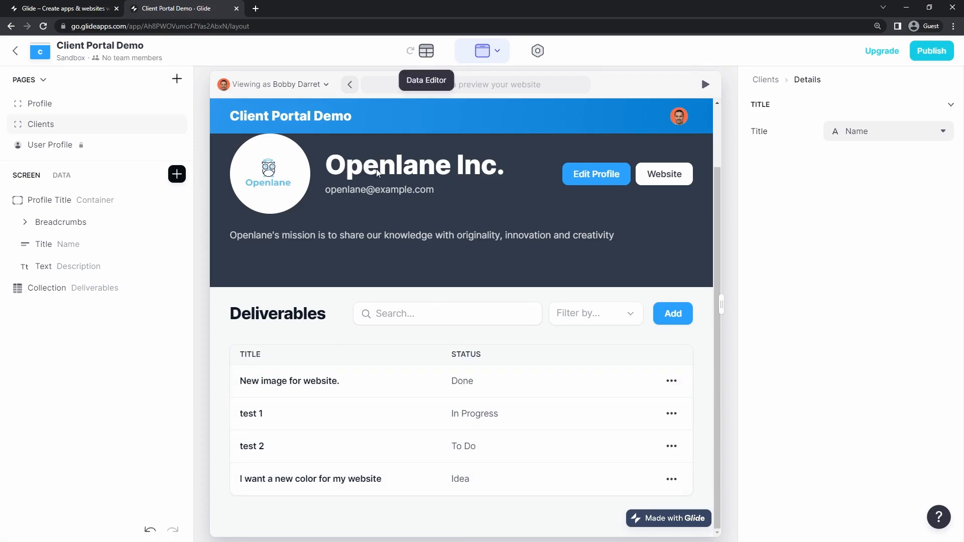
Compare the Fun project row's User Email with the other rows in the Deliverables data table
{"action": "left_click", "coordinate": [428, 59]}
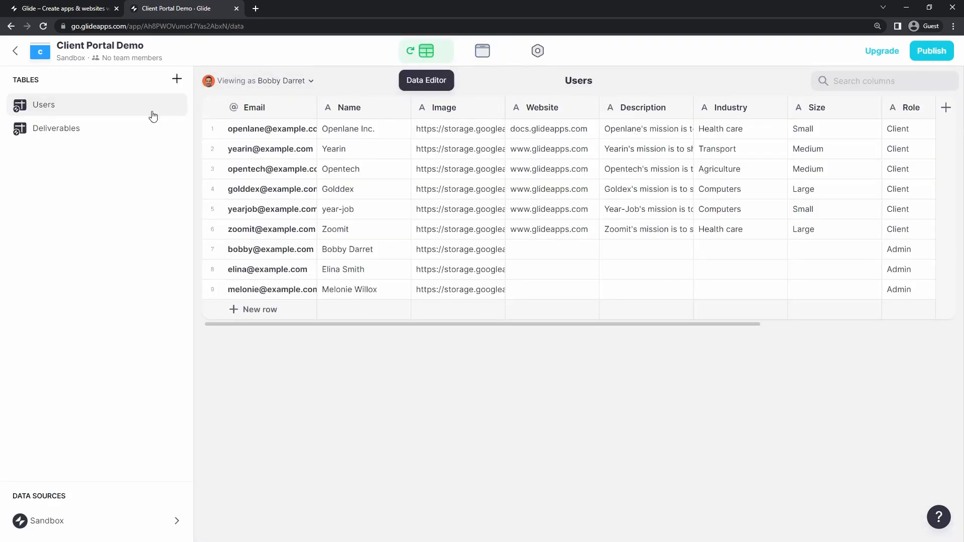
{"action": "left_click", "coordinate": [72, 130]}
{"action": "left_click_drag", "start_coordinate": [392, 132], "coordinate": [391, 229]}
{"action": "left_click", "coordinate": [379, 251]}
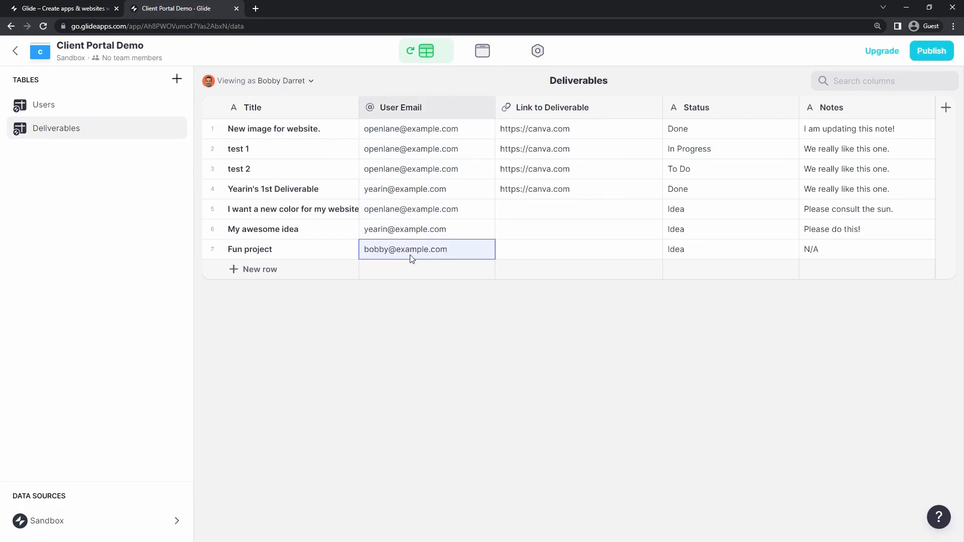
{"action": "left_click", "coordinate": [396, 146]}
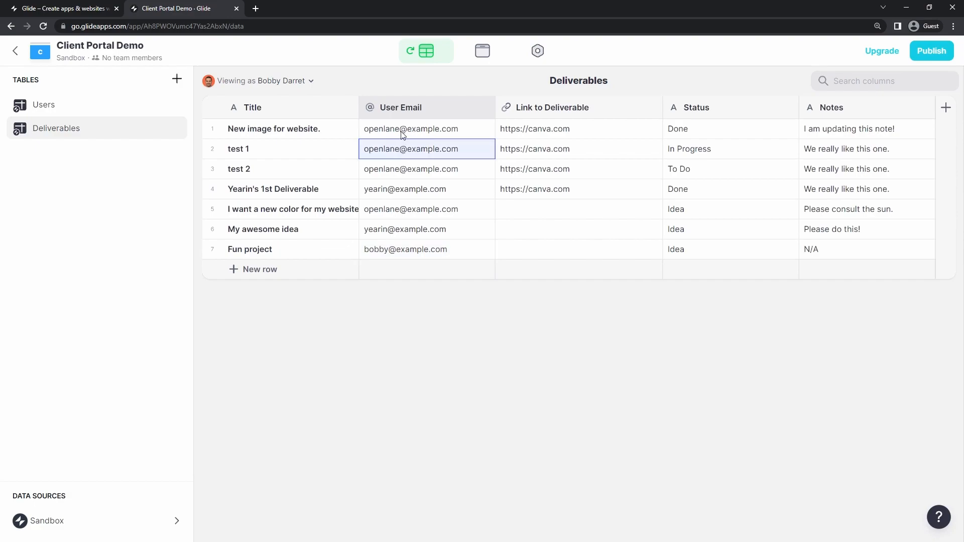
{"action": "left_click_drag", "start_coordinate": [402, 134], "coordinate": [401, 205]}
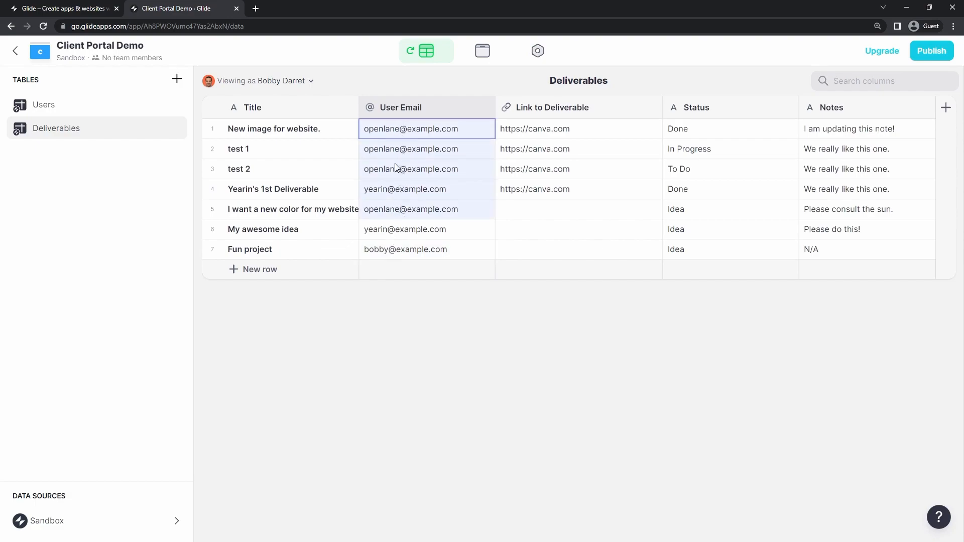
{"action": "left_click", "coordinate": [403, 251]}
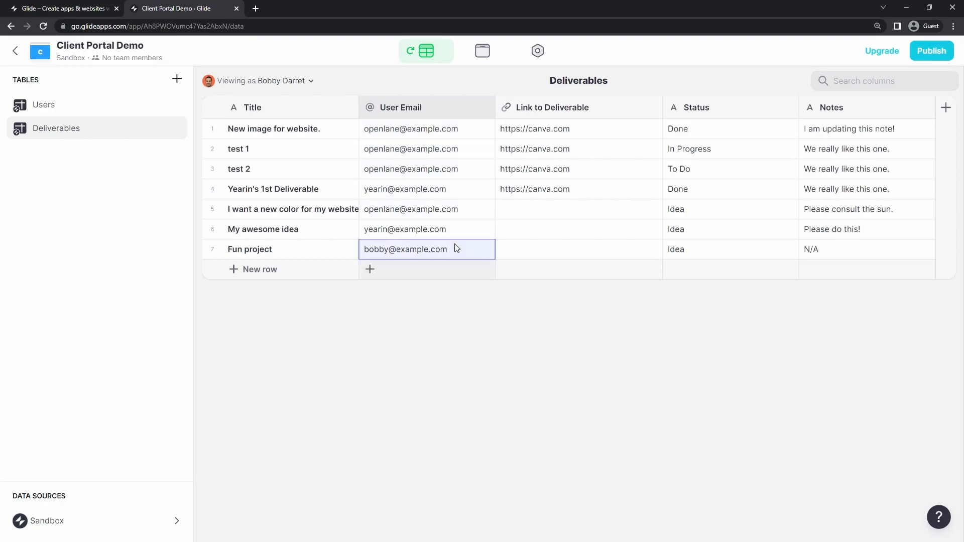
Add the client's Email as a value from the screen to the New Deliverable form in the layout editor
{"action": "left_click", "coordinate": [483, 50]}
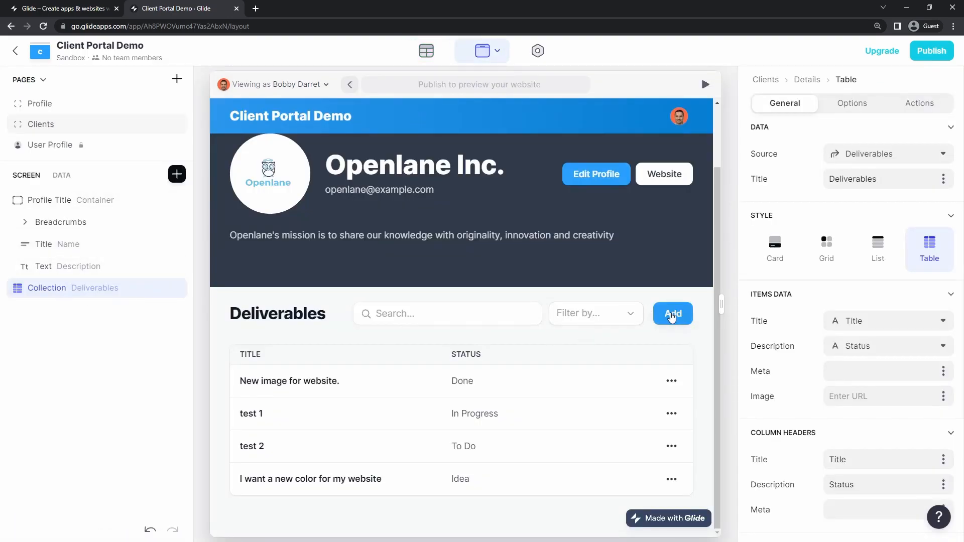
{"action": "left_click", "coordinate": [672, 314]}
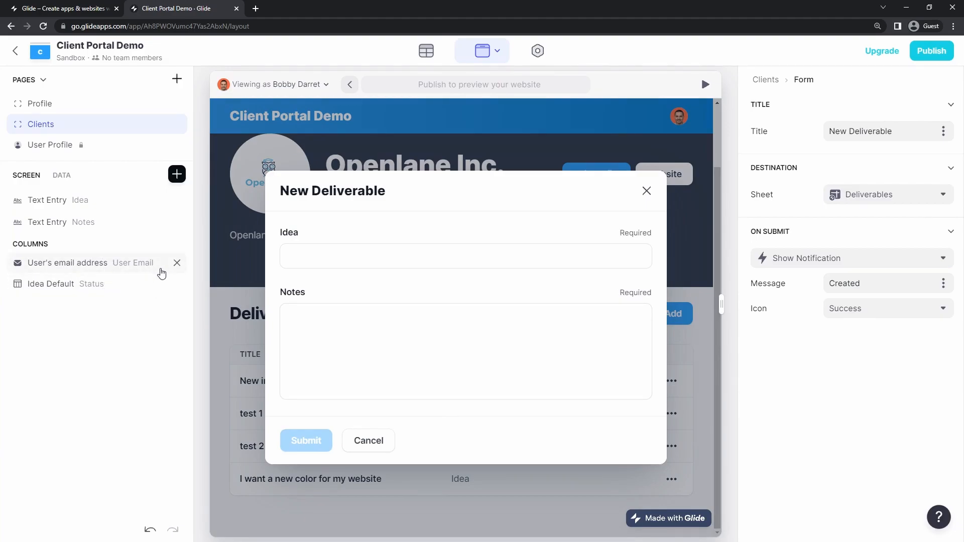
{"action": "left_click", "coordinate": [177, 175]}
{"action": "scroll", "coordinate": [261, 249], "scroll_direction": "down", "scroll_amount": 2}
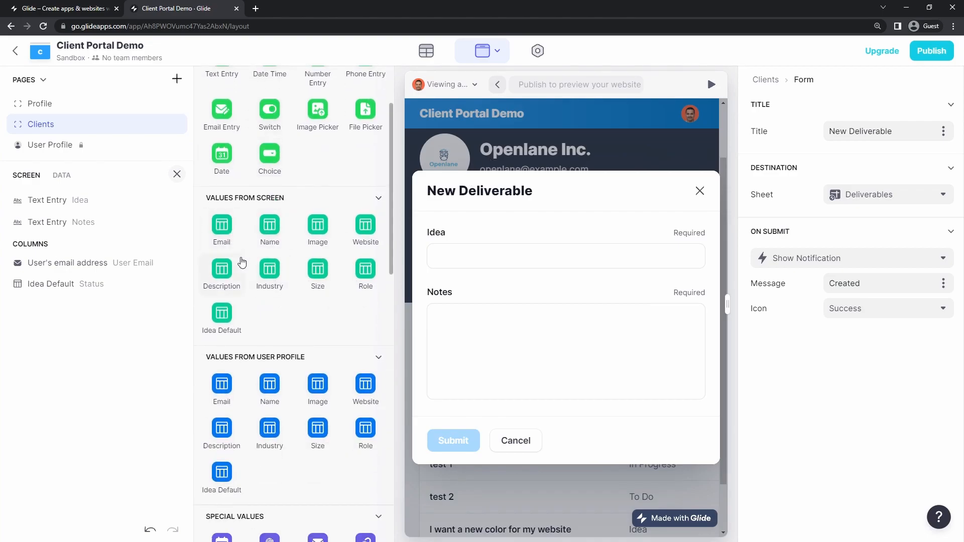
{"action": "scroll", "coordinate": [281, 254], "scroll_direction": "down", "scroll_amount": 3}
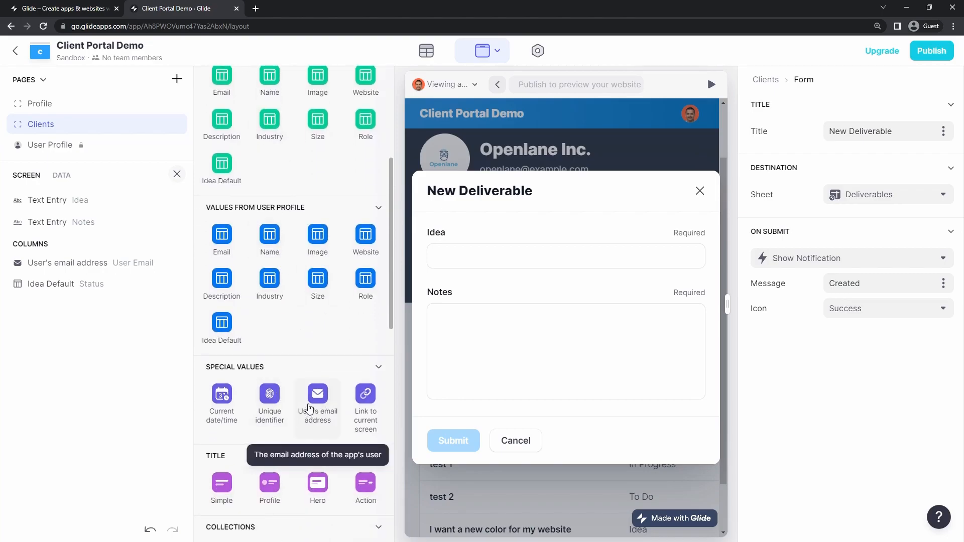
{"action": "scroll", "coordinate": [252, 252], "scroll_direction": "up", "scroll_amount": 3}
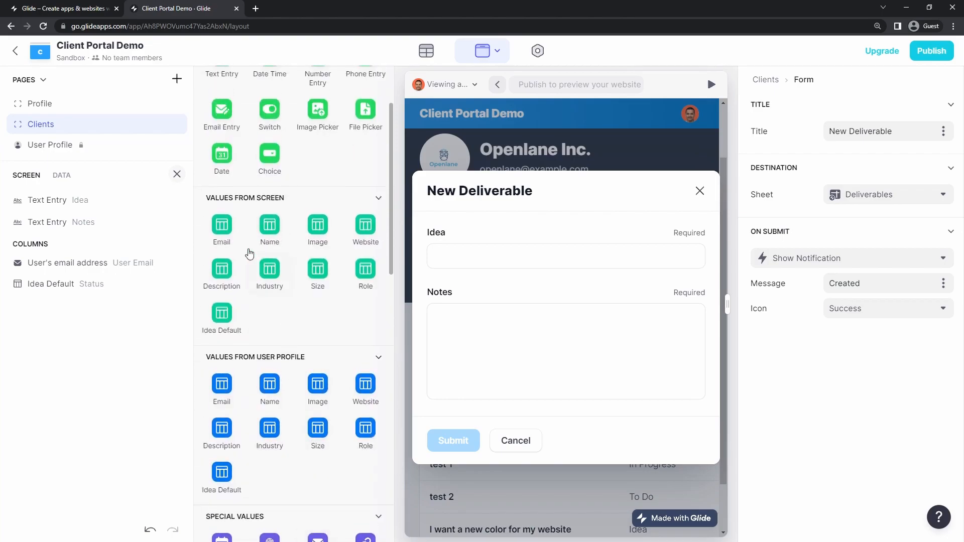
{"action": "left_click", "coordinate": [221, 232]}
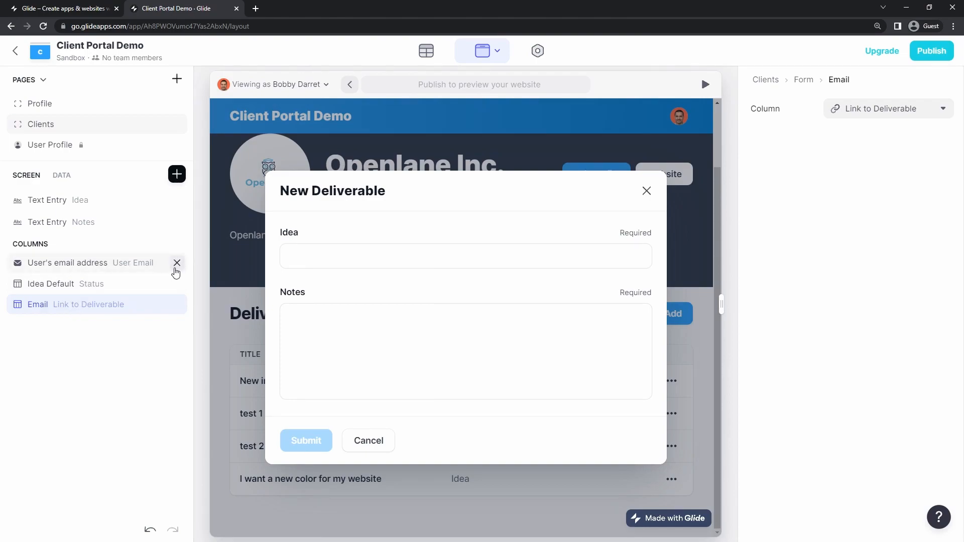
{"action": "left_click", "coordinate": [177, 263]}
{"action": "left_click", "coordinate": [85, 284]}
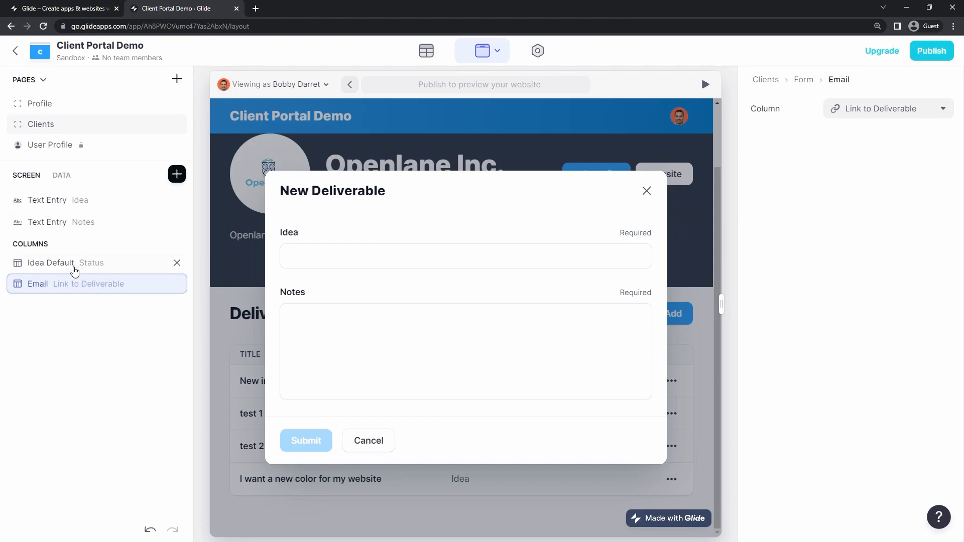
{"action": "left_click", "coordinate": [839, 109]}
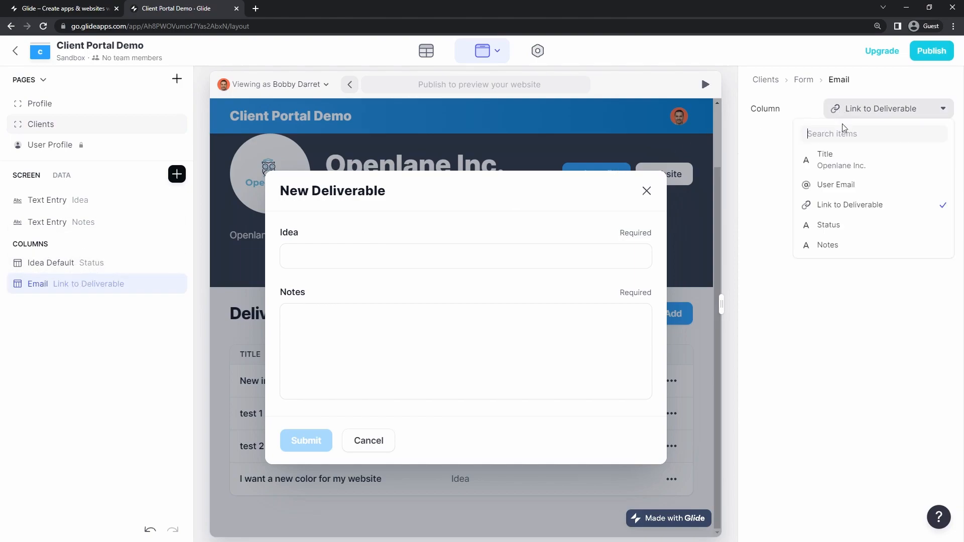
{"action": "left_click", "coordinate": [843, 187]}
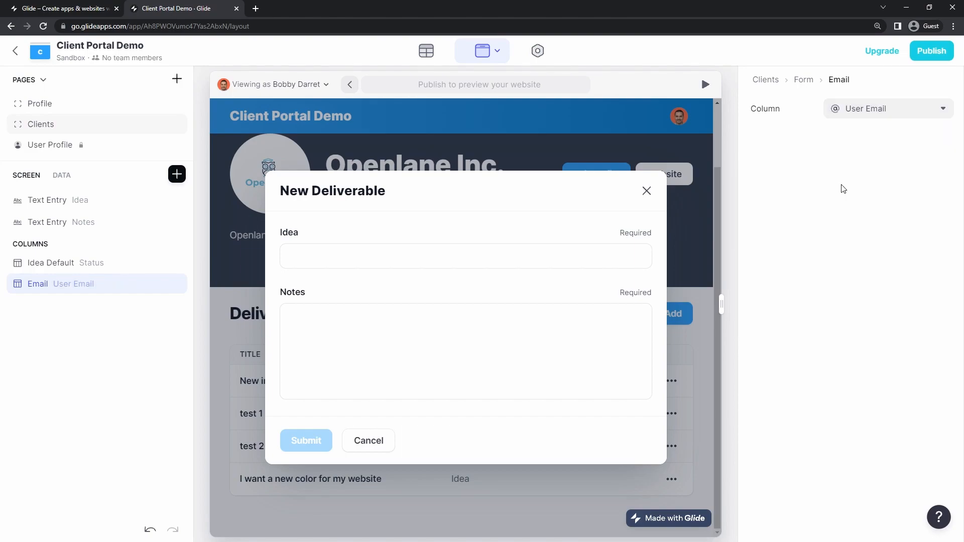
Submit a deliverable with the idea "New Idea" and the notes "Test", and check Openlane Inc.'s Deliverables list
{"action": "left_click", "coordinate": [397, 255]}
{"action": "type", "text": "New Idea"}
{"action": "left_click", "coordinate": [470, 384]}
{"action": "type", "text": "Tet"}
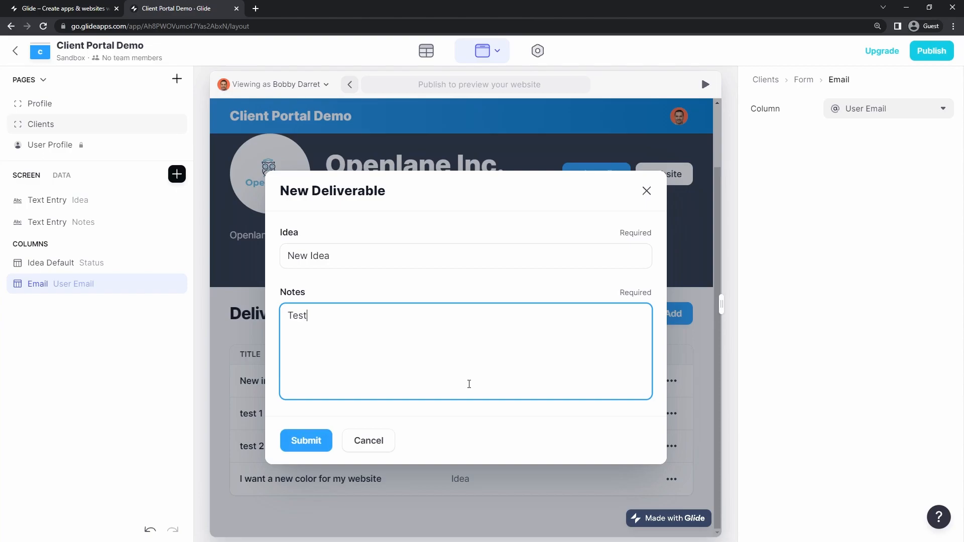
{"action": "left_click", "coordinate": [308, 442]}
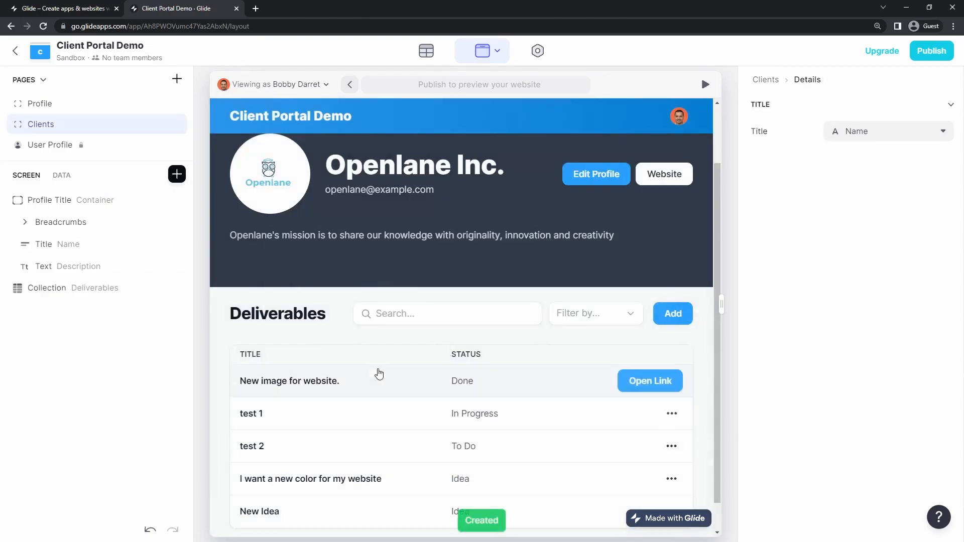
{"action": "scroll", "coordinate": [382, 401], "scroll_direction": "down", "scroll_amount": 1}
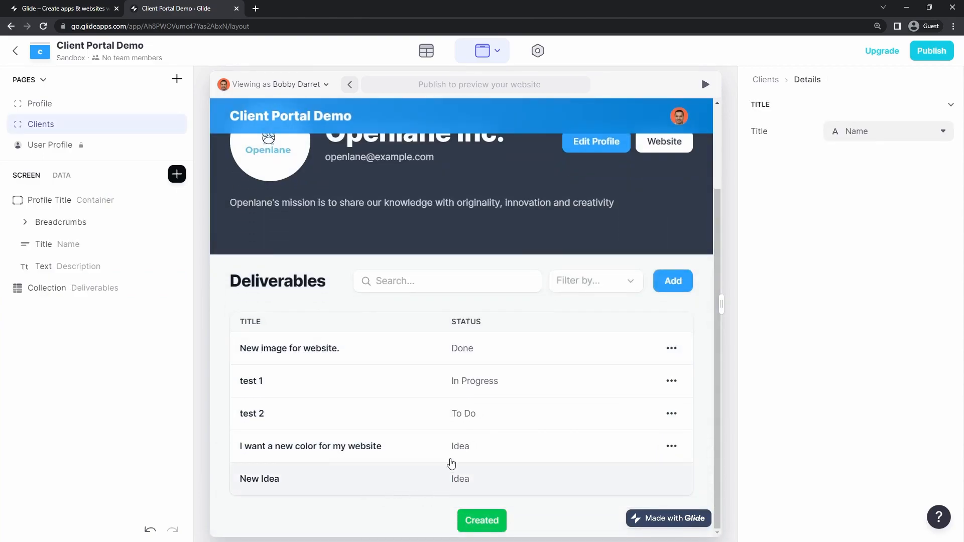
{"action": "scroll", "coordinate": [422, 224], "scroll_direction": "up", "scroll_amount": 1}
{"action": "left_click_drag", "start_coordinate": [421, 224], "coordinate": [317, 204]}
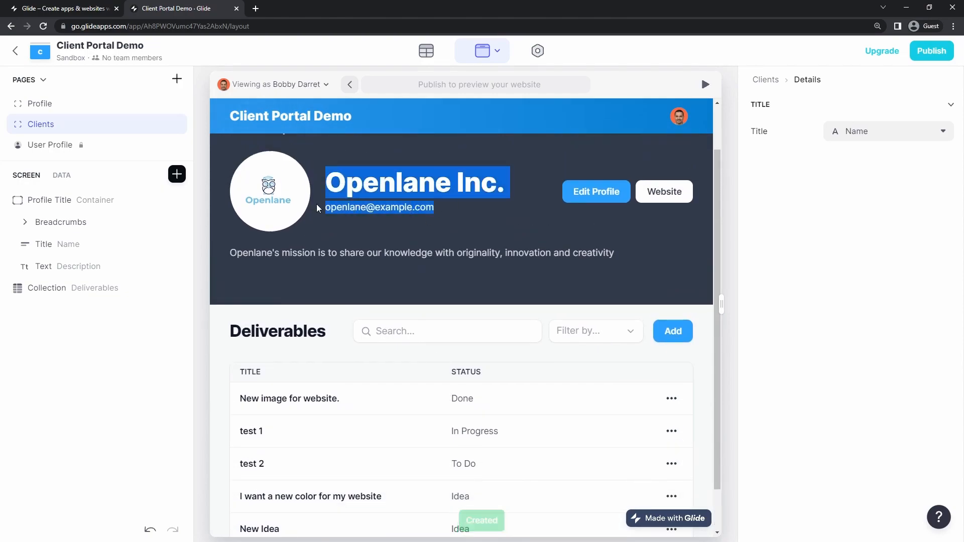
Examine the link, status and notes on the detail screen of the "New image for website." deliverable
{"action": "scroll", "coordinate": [446, 439], "scroll_direction": "down", "scroll_amount": 1}
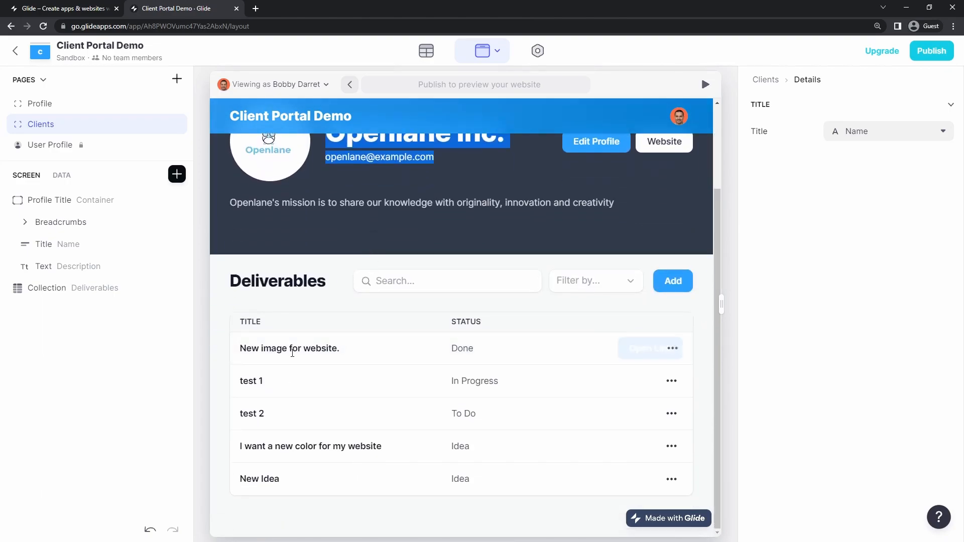
{"action": "left_click", "coordinate": [319, 348]}
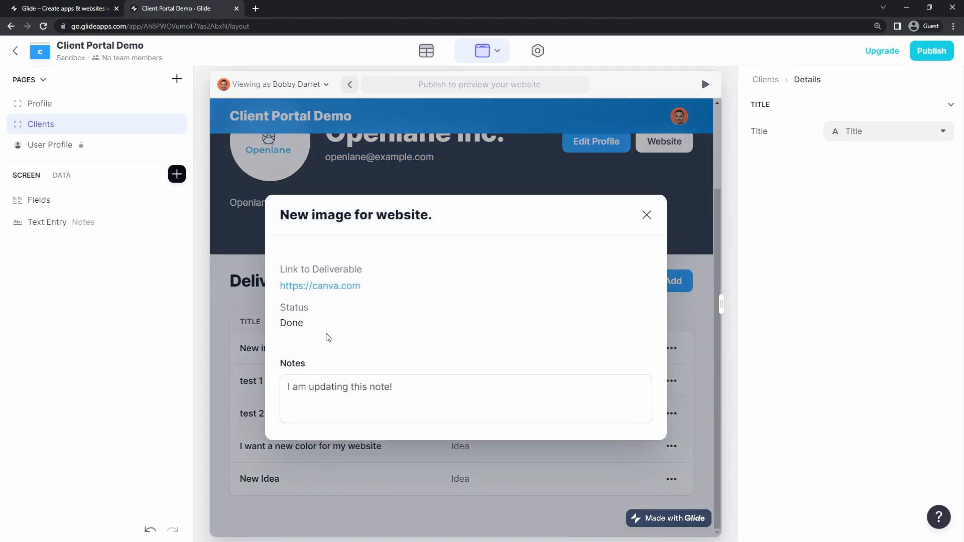
{"action": "left_click_drag", "start_coordinate": [326, 334], "coordinate": [265, 317]}
{"action": "left_click", "coordinate": [341, 329]}
{"action": "left_click_drag", "start_coordinate": [385, 293], "coordinate": [268, 279]}
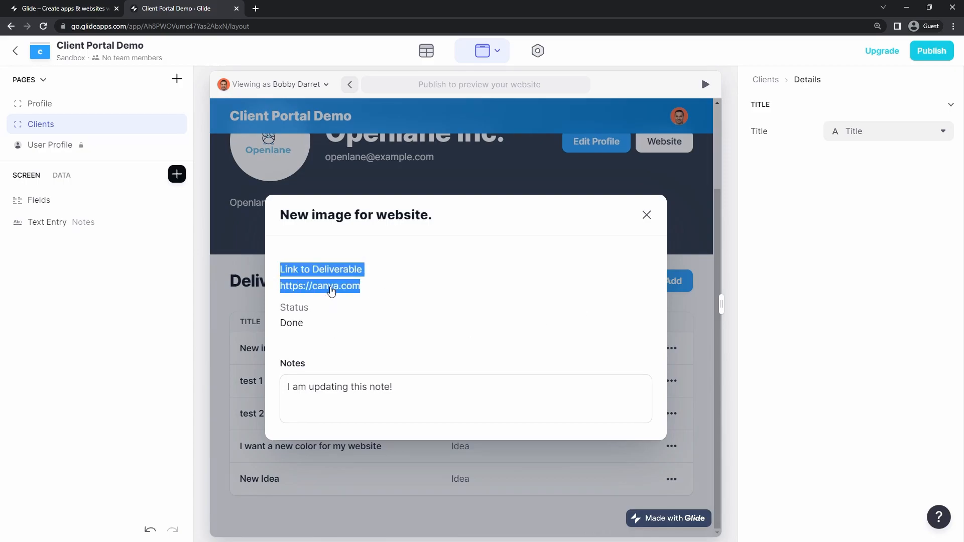
{"action": "left_click", "coordinate": [330, 317]}
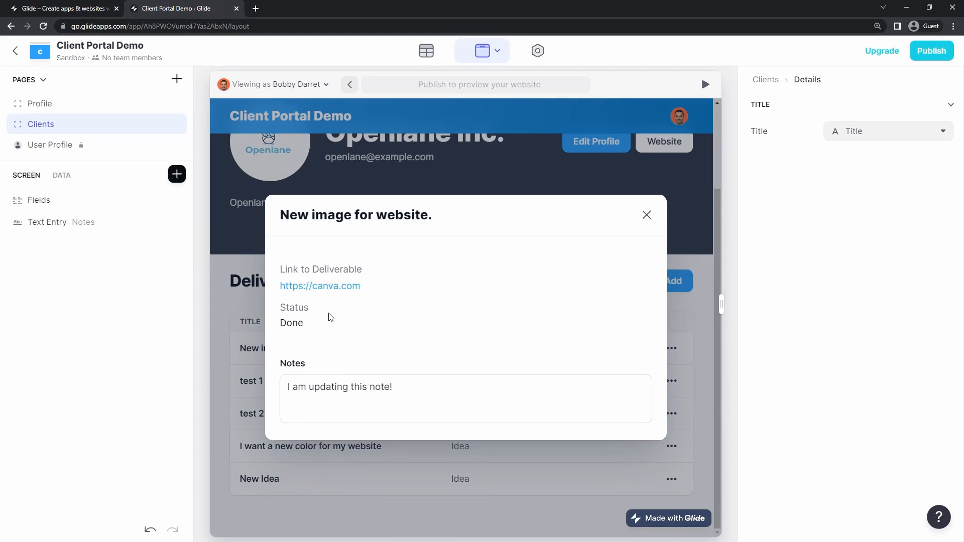
{"action": "left_click", "coordinate": [645, 215]}
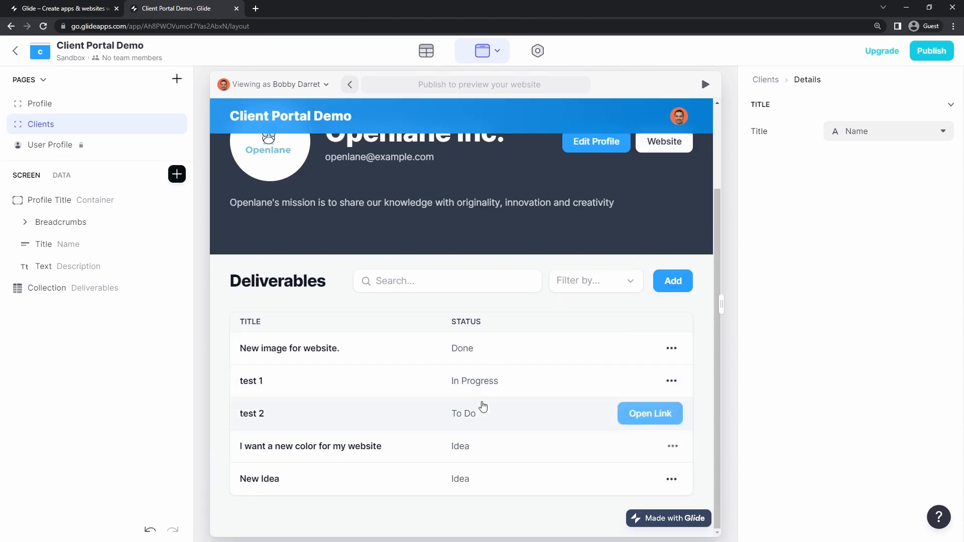
{"action": "left_click", "coordinate": [393, 358]}
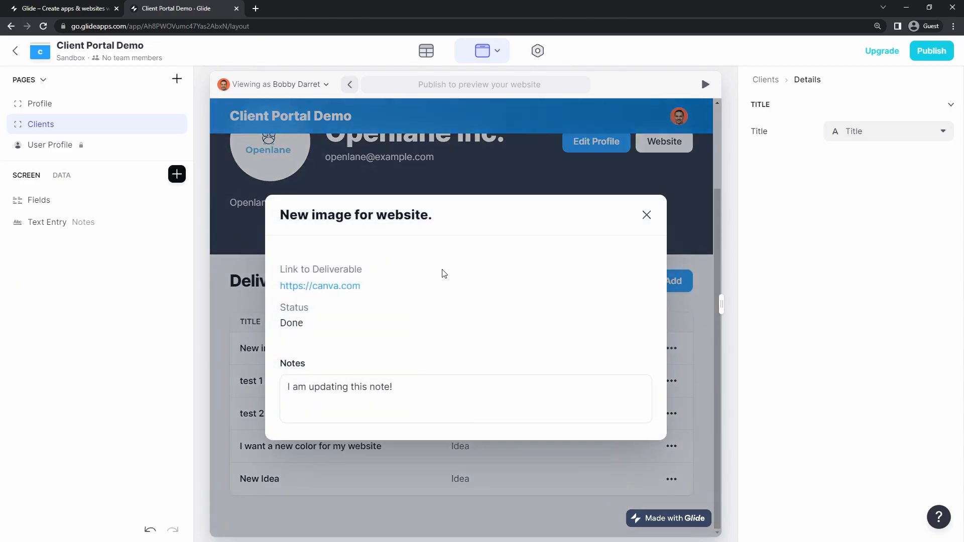
{"action": "left_click", "coordinate": [647, 216]}
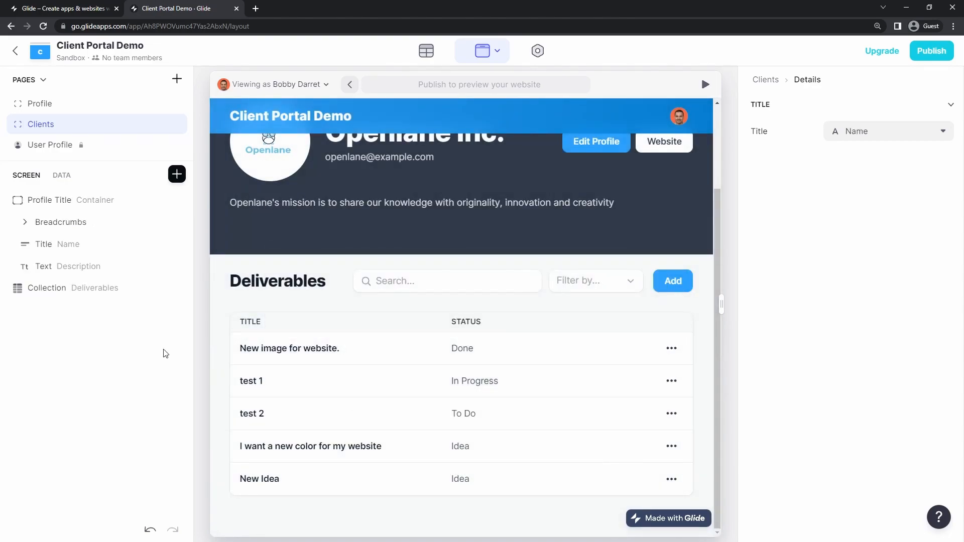
Create a new custom item-click action named "Open Deliverable" for the Deliverables collection
{"action": "left_click", "coordinate": [40, 295]}
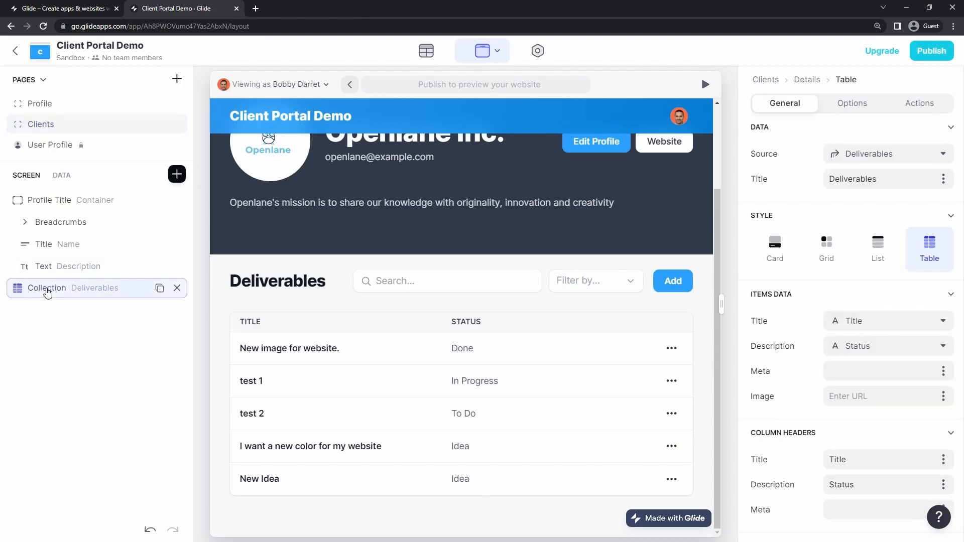
{"action": "left_click", "coordinate": [920, 104]}
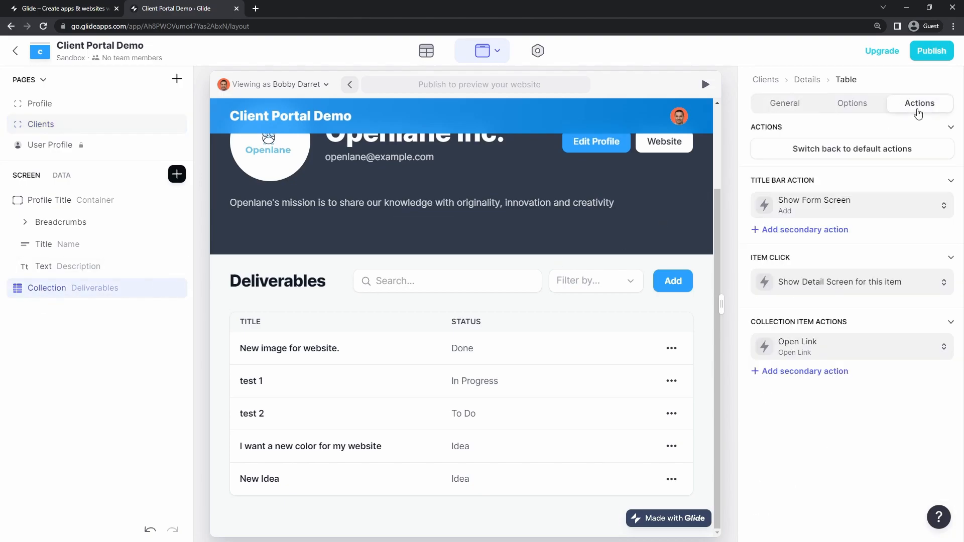
{"action": "left_click", "coordinate": [844, 282]}
{"action": "left_click", "coordinate": [804, 333]}
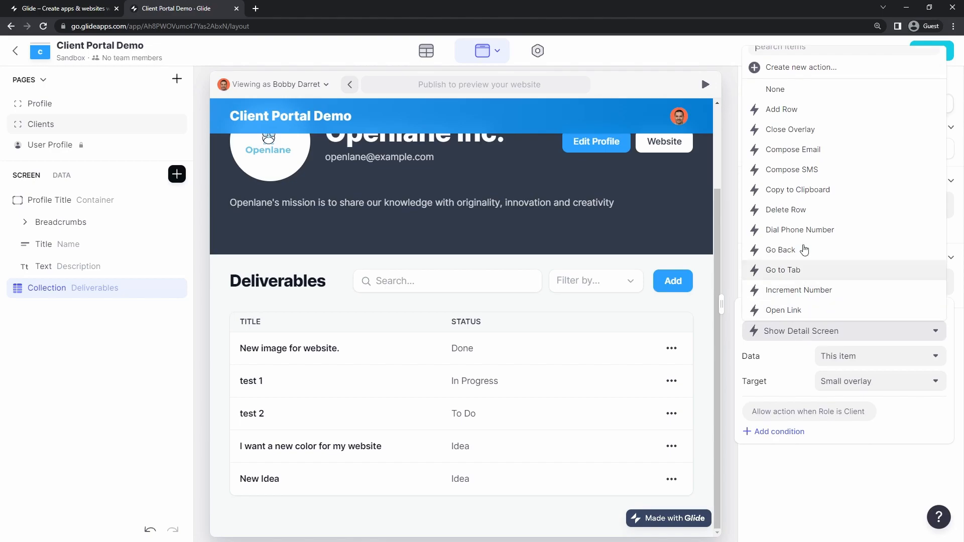
{"action": "left_click", "coordinate": [835, 75]}
{"action": "type", "text": "Open Deliverable"}
Set the action's condition to User Profile Role is "Admin"
{"action": "left_click", "coordinate": [94, 152]}
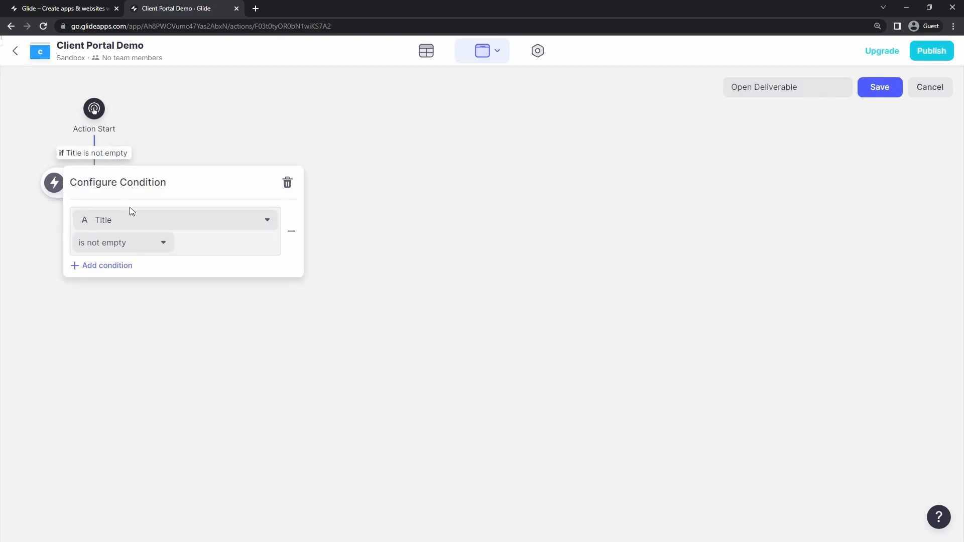
{"action": "left_click", "coordinate": [132, 217]}
{"action": "mouse_move", "coordinate": [249, 271]}
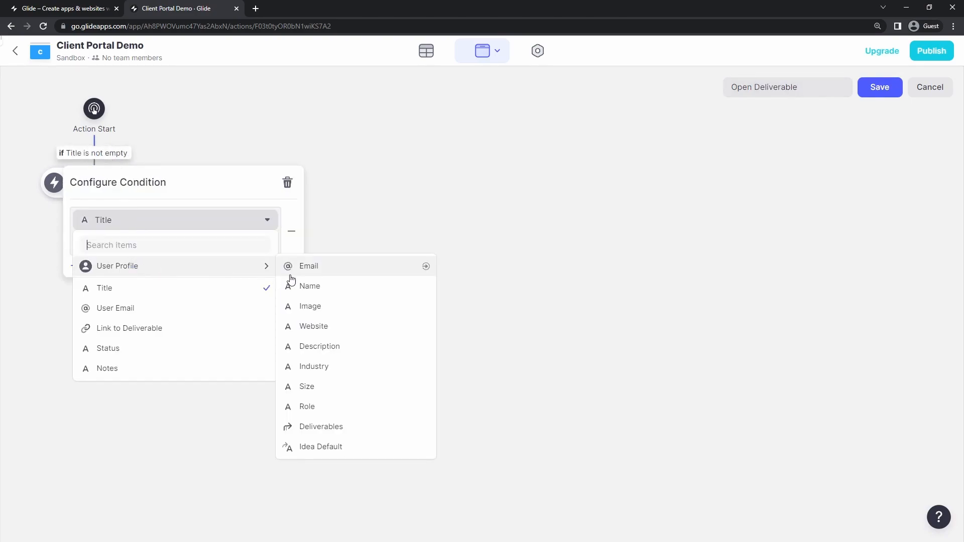
{"action": "left_click", "coordinate": [310, 408]}
{"action": "left_click", "coordinate": [134, 245]}
{"action": "left_click", "coordinate": [124, 265]}
{"action": "left_click", "coordinate": [206, 244]}
{"action": "type", "text": "Clien"}
{"action": "key", "text": "BackSpace"}
{"action": "key", "text": "BackSpace"}
{"action": "type", "text": "Admin"}
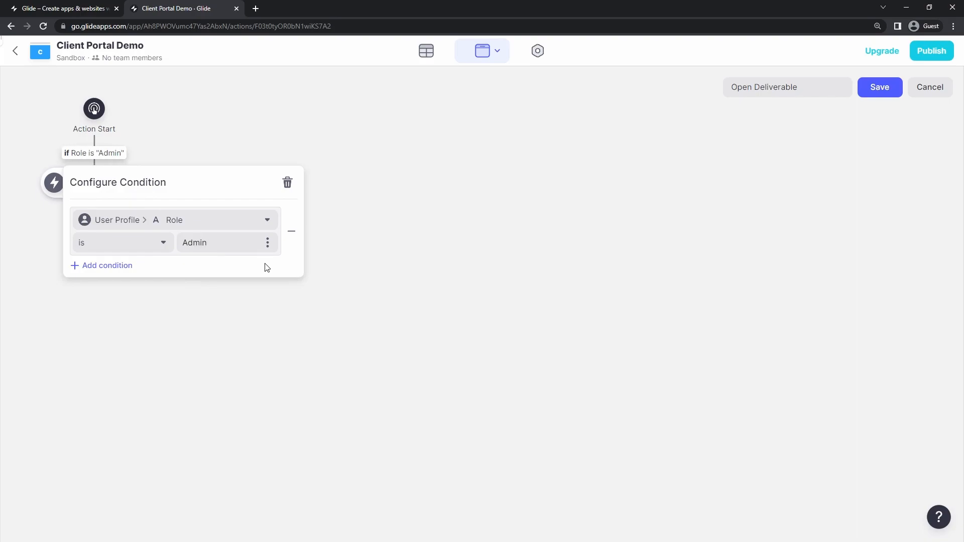
{"action": "left_click", "coordinate": [248, 314]}
Change the action under the Admin condition from Open Link to Show Edit Screen
{"action": "left_click", "coordinate": [94, 195]}
{"action": "left_click", "coordinate": [145, 260]}
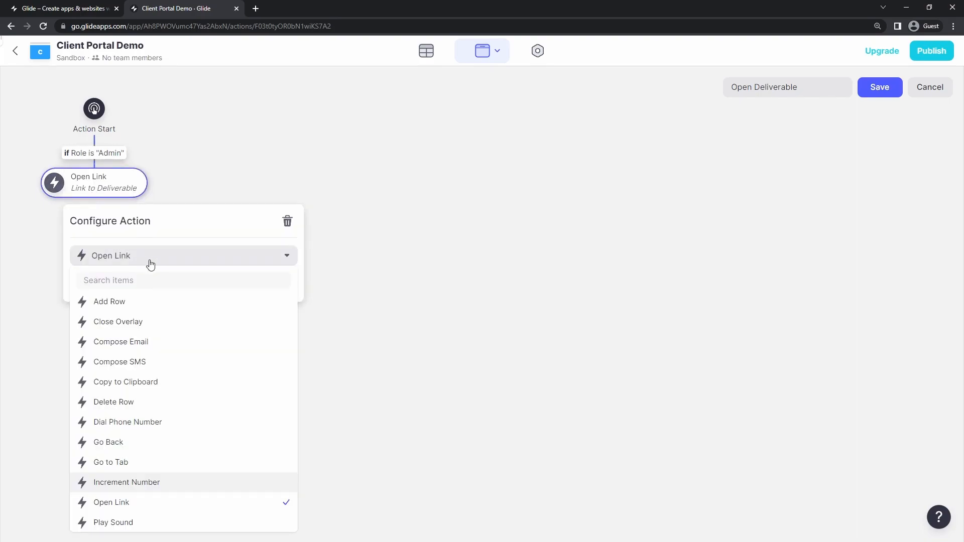
{"action": "type", "text": "edit"}
{"action": "key", "text": "Return"}
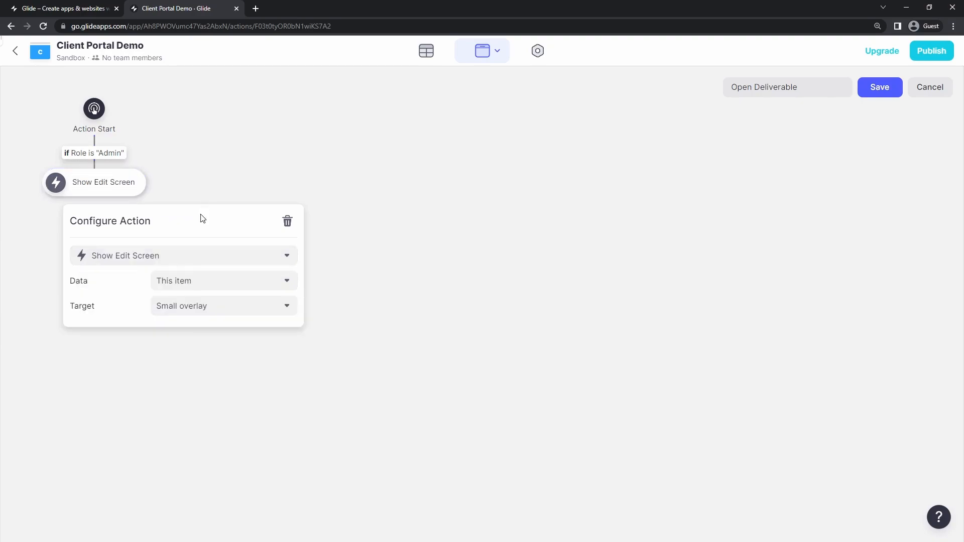
{"action": "left_click", "coordinate": [220, 188]}
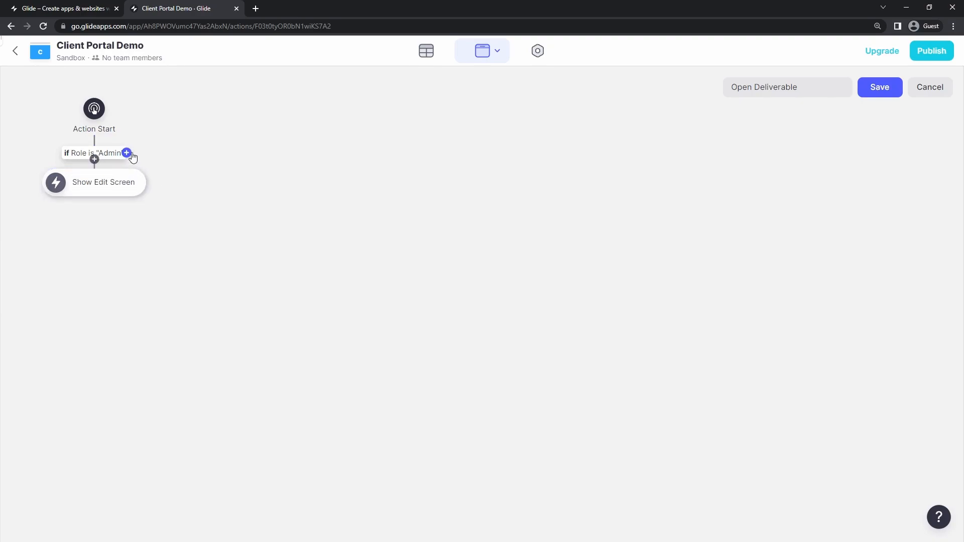
Add an else branch that shows the detail screen for this item, and save the Open Deliverable action
{"action": "left_click", "coordinate": [129, 153]}
{"action": "left_click", "coordinate": [277, 165]}
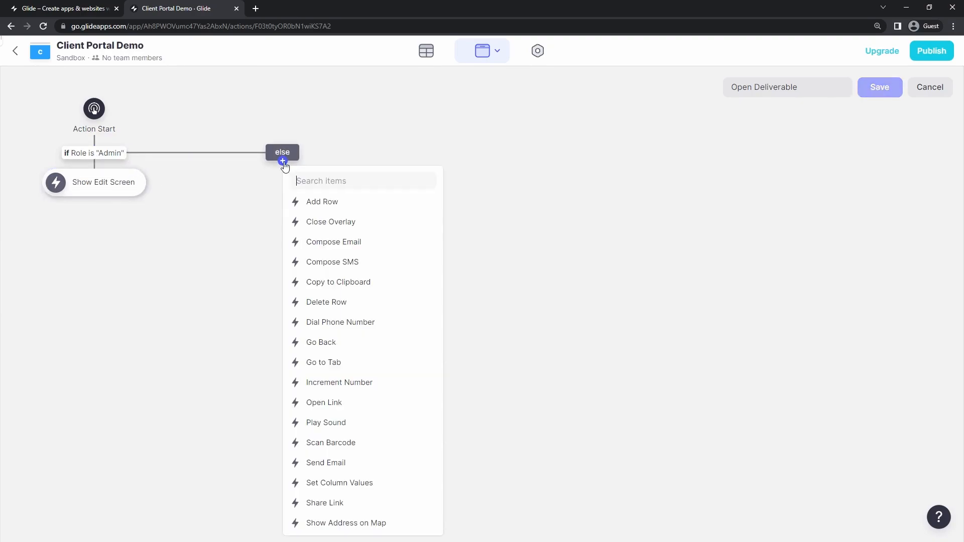
{"action": "type", "text": "det"}
{"action": "left_click", "coordinate": [308, 201]}
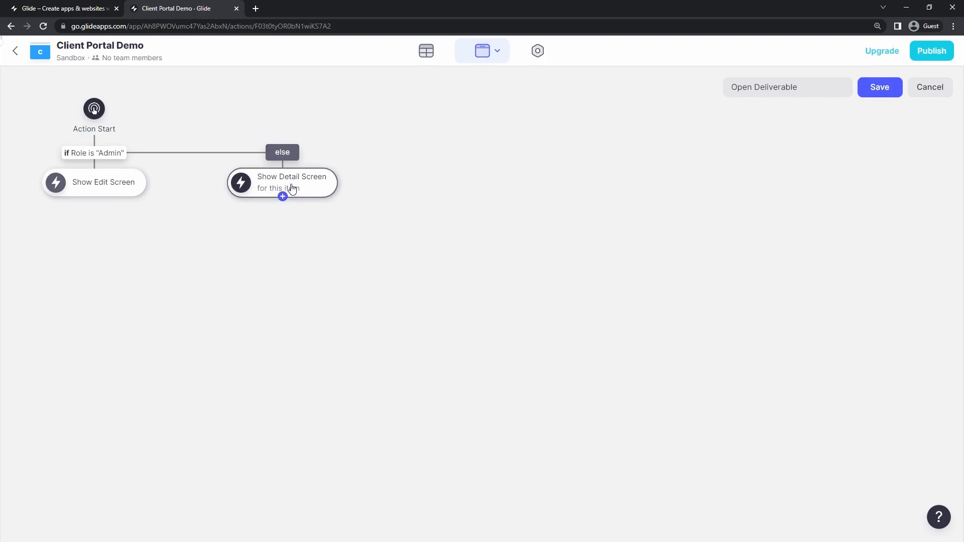
{"action": "left_click", "coordinate": [879, 91]}
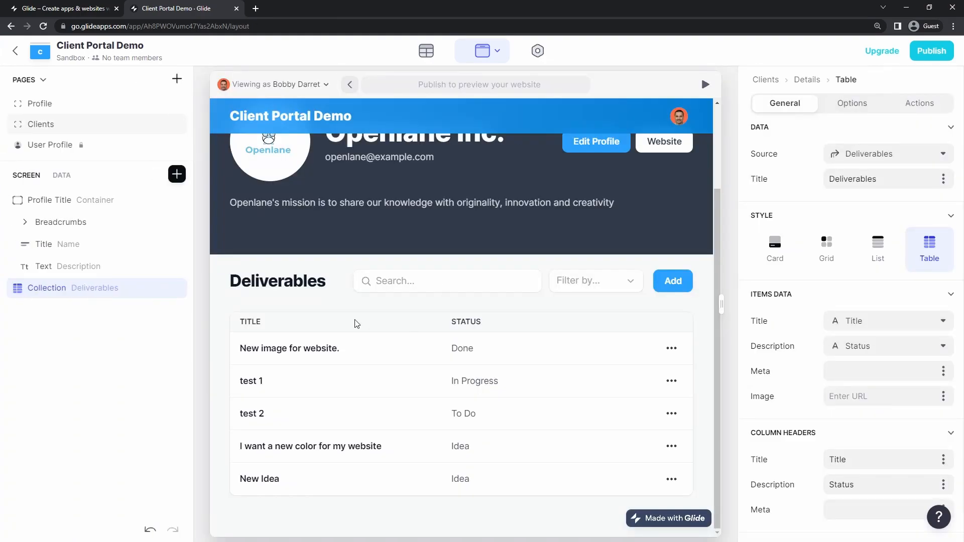
Title the first deliverable's edit form "Edit Deliverable" and add a text entry that writes to the Link to Deliverable column
{"action": "left_click", "coordinate": [367, 349]}
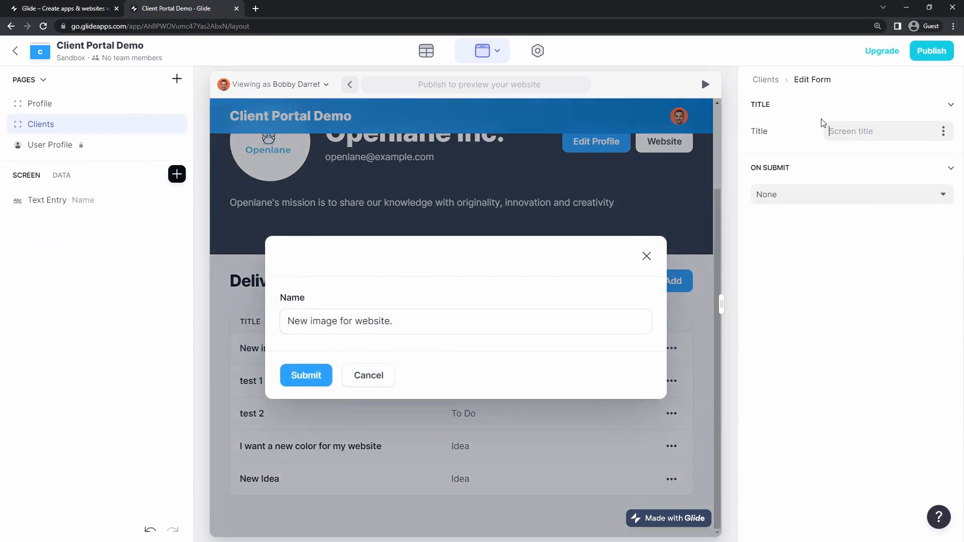
{"action": "type", "text": "Edit Deliverable"}
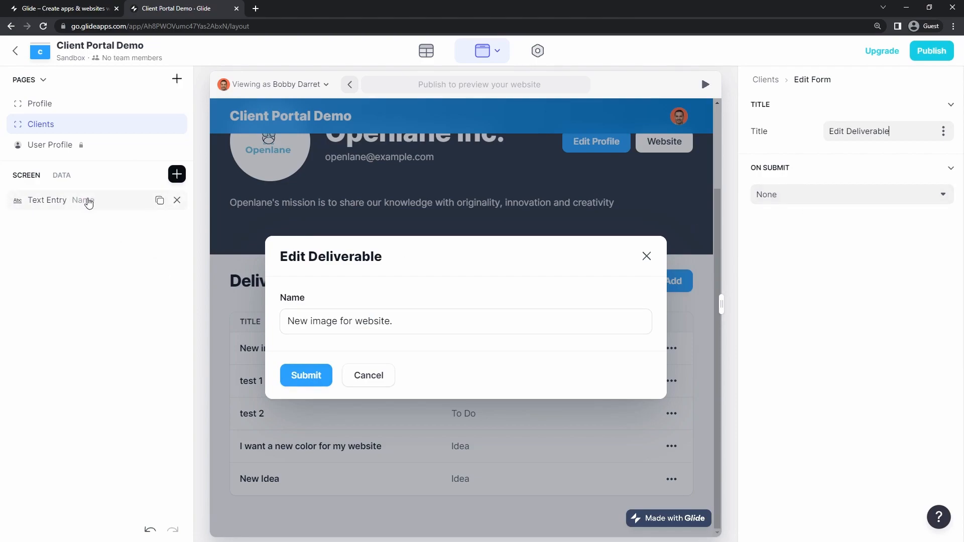
{"action": "left_click", "coordinate": [176, 173]}
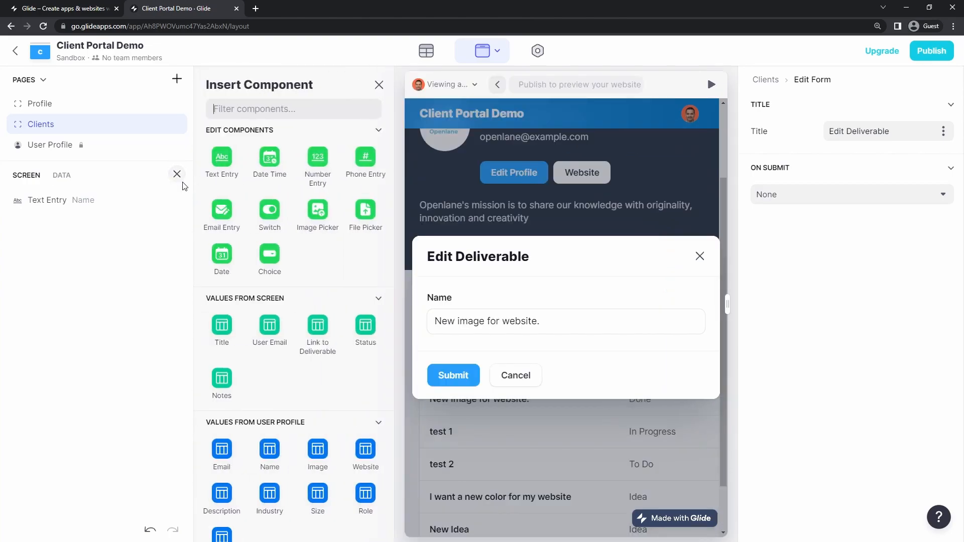
{"action": "type", "text": "Link"}
{"action": "left_click_drag", "start_coordinate": [258, 106], "coordinate": [218, 97]}
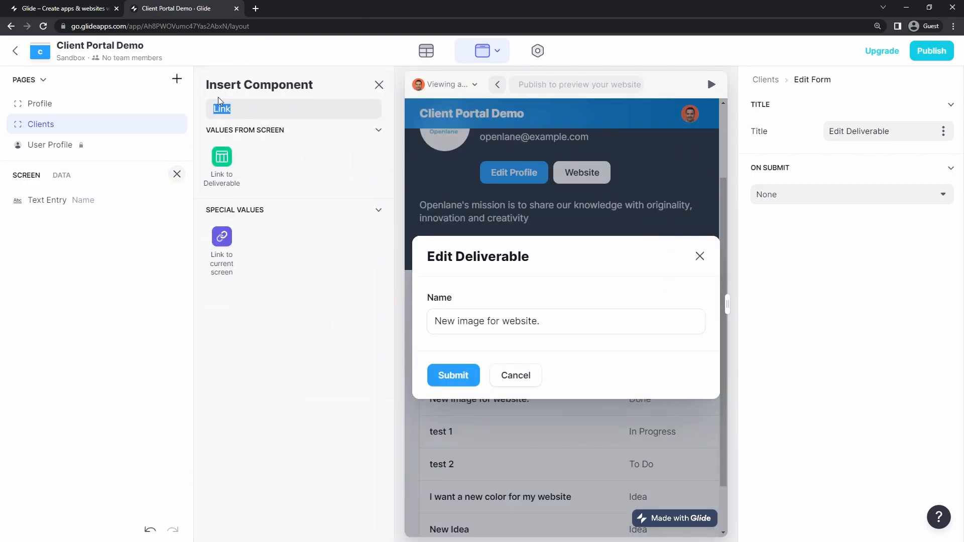
{"action": "key", "text": "BackSpace"}
{"action": "type", "text": "Text"}
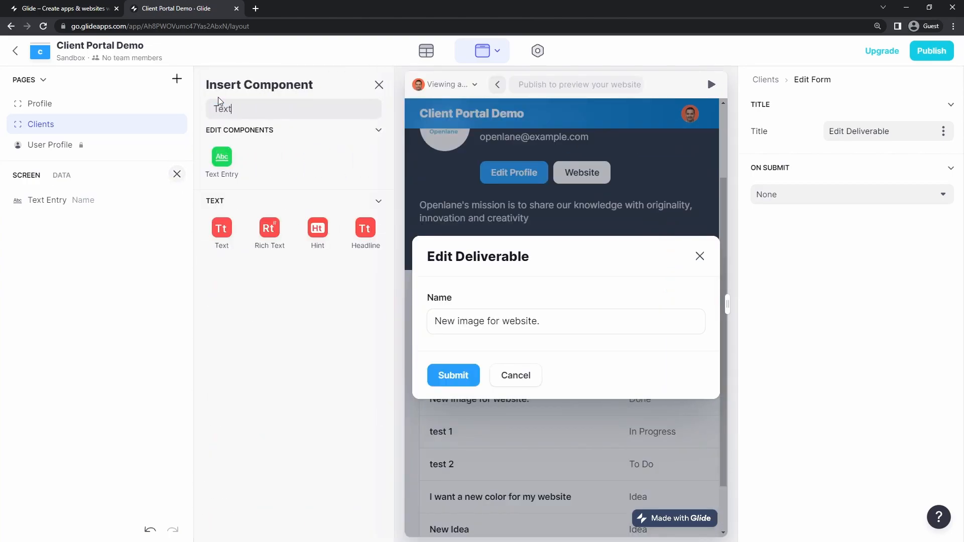
{"action": "left_click", "coordinate": [233, 161]}
{"action": "left_click", "coordinate": [873, 157]}
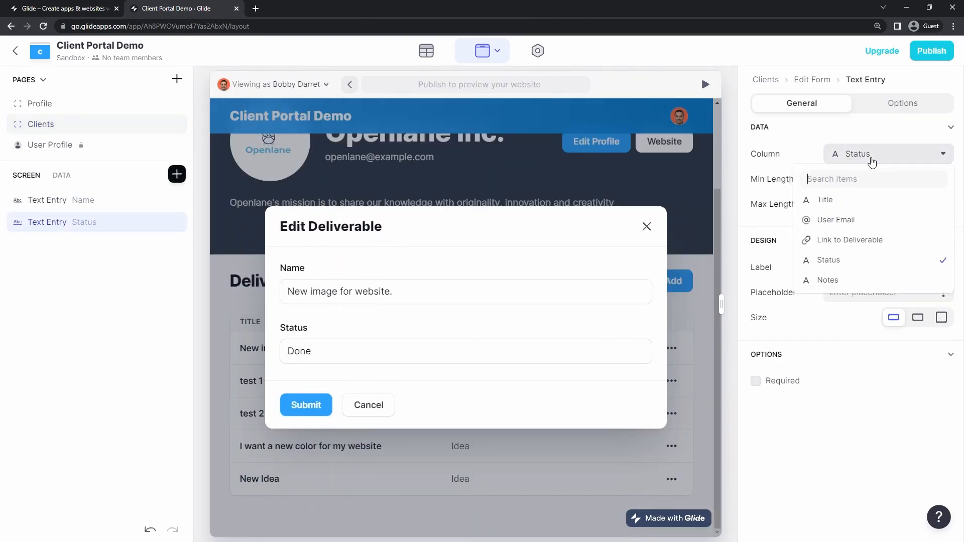
{"action": "left_click", "coordinate": [873, 240]}
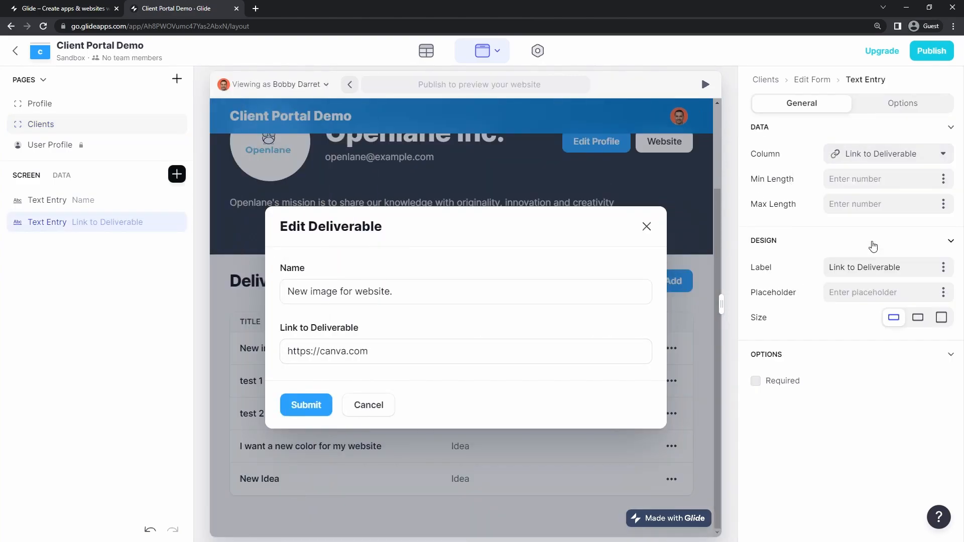
Add a medium-size text entry that writes to the Notes column to the Edit Deliverable form
{"action": "left_click", "coordinate": [180, 180]}
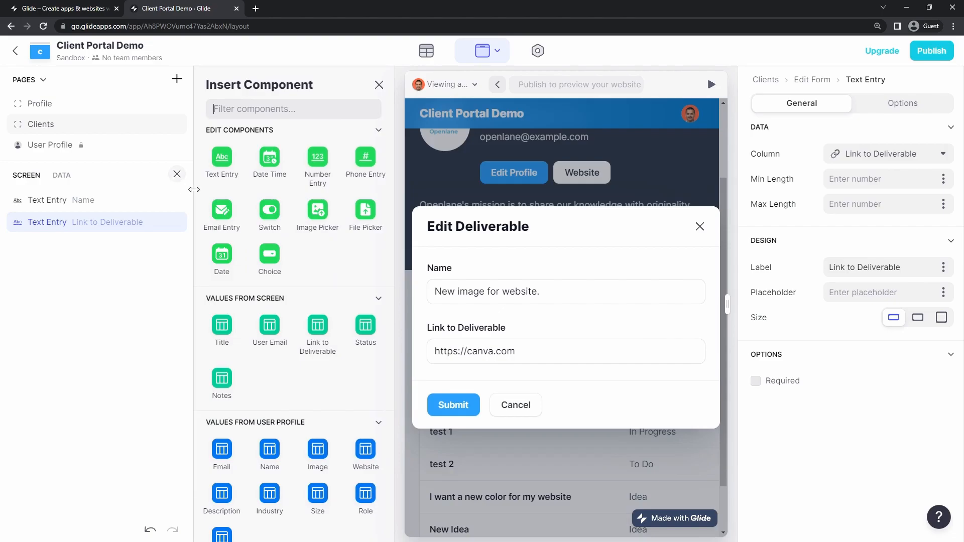
{"action": "type", "text": "Not"}
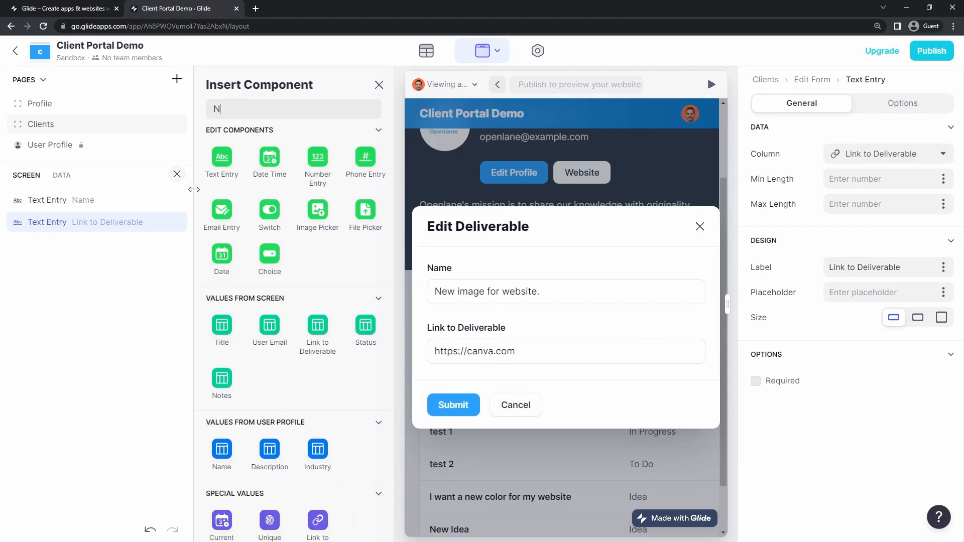
{"action": "key", "text": "BackSpace"}
{"action": "key", "text": "BackSpace"}
{"action": "key", "text": "BackSpace"}
{"action": "type", "text": "Text"}
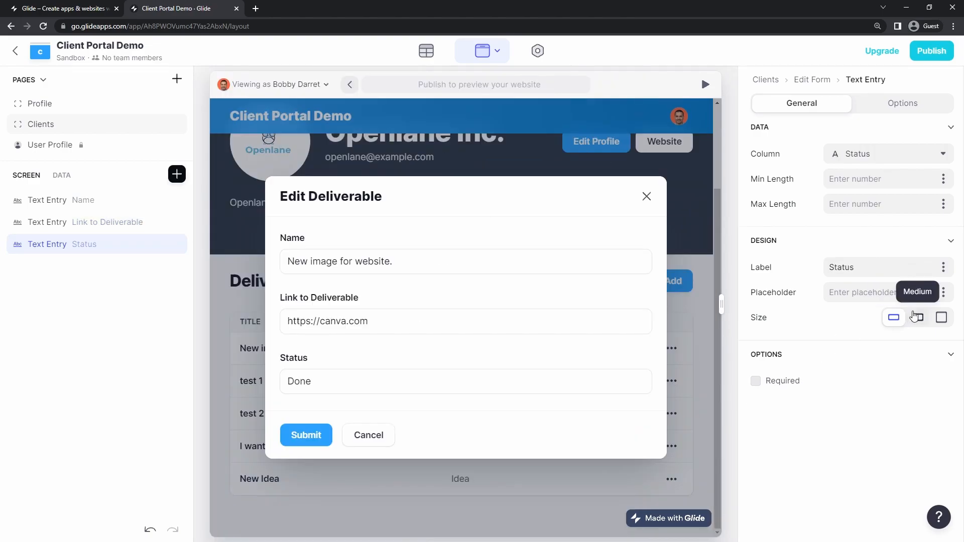
{"action": "left_click", "coordinate": [918, 318]}
{"action": "left_click", "coordinate": [855, 157]}
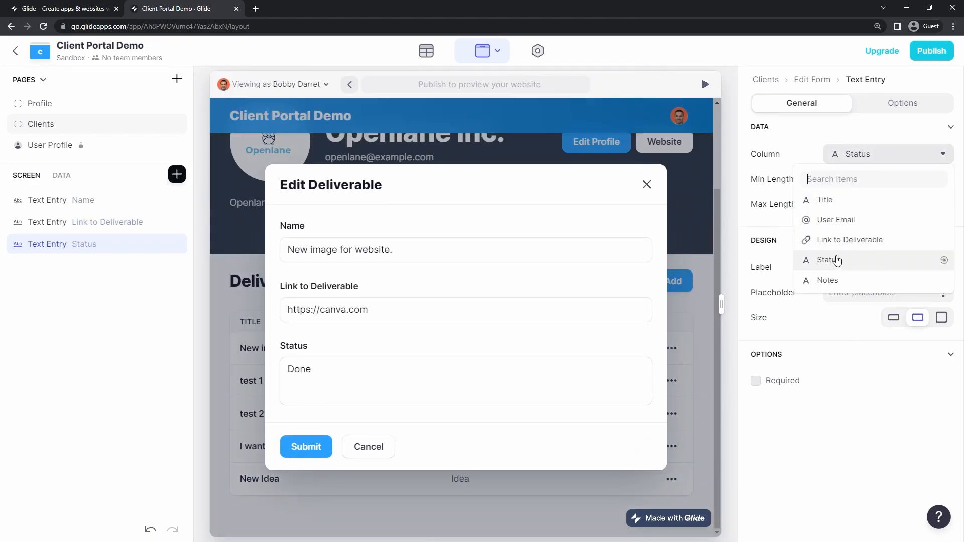
{"action": "left_click", "coordinate": [828, 280]}
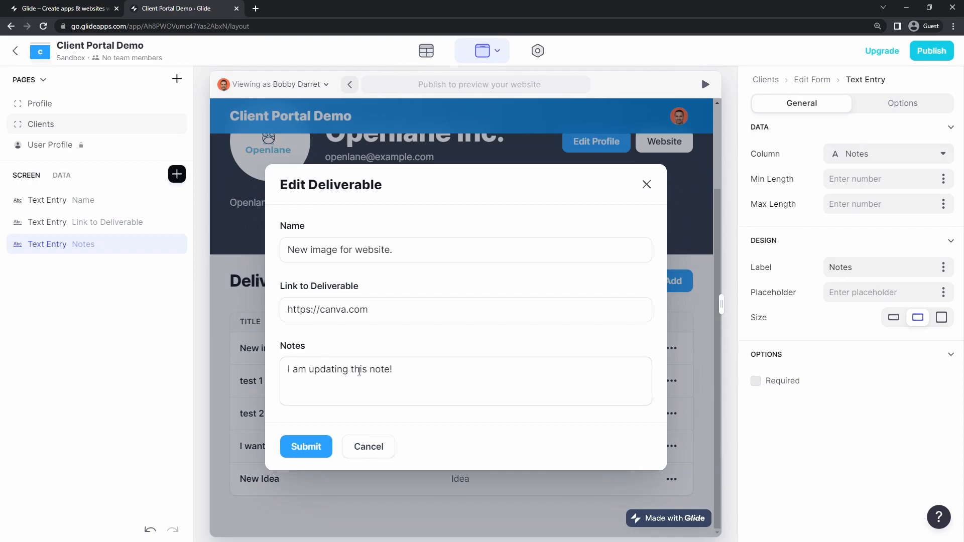
Duplicate the Link to Deliverable text entry and make the copy write to the Status column
{"action": "left_click", "coordinate": [160, 223]}
{"action": "double_click", "coordinate": [85, 244]}
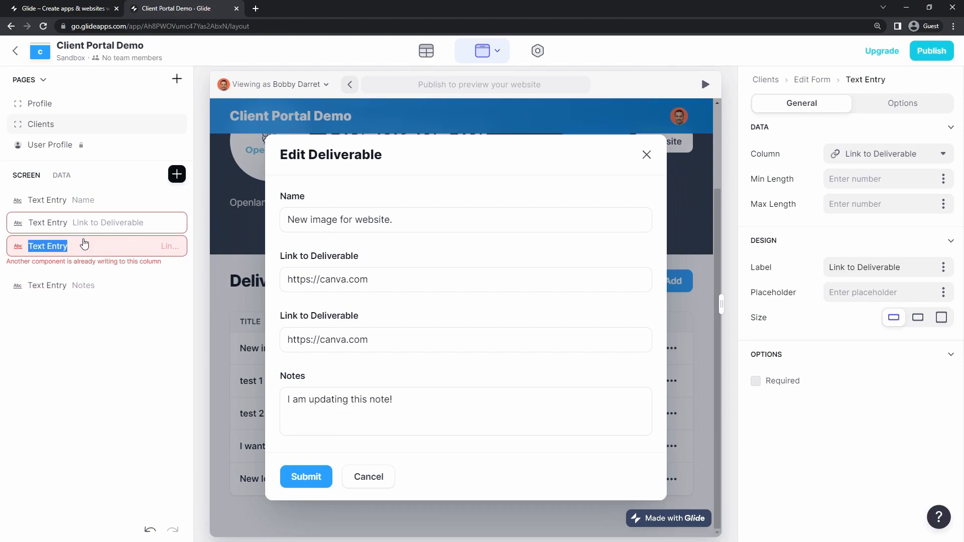
{"action": "left_click", "coordinate": [867, 158]}
{"action": "left_click", "coordinate": [843, 260]}
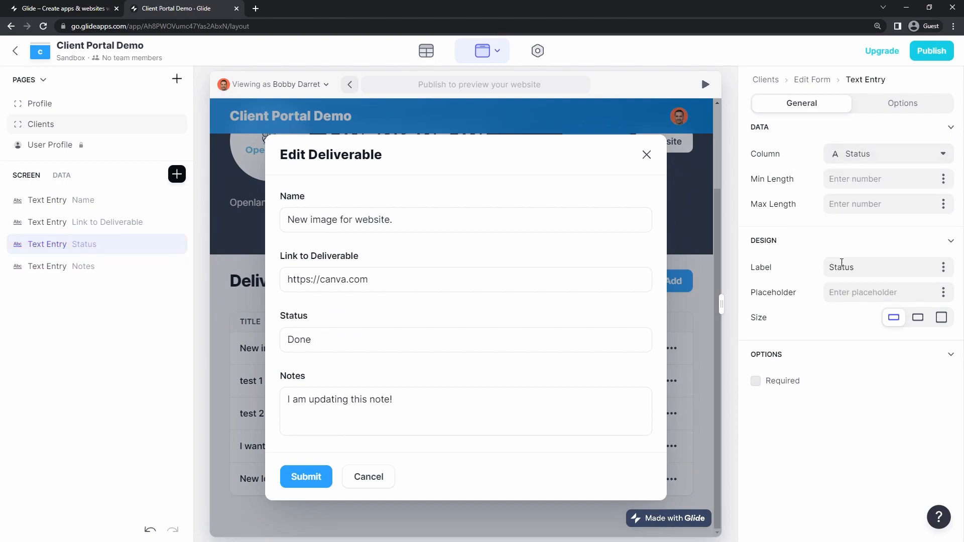
Submit the Edit Deliverable form with the test status "ksdkfl" and reopen the same deliverable
{"action": "left_click", "coordinate": [284, 343]}
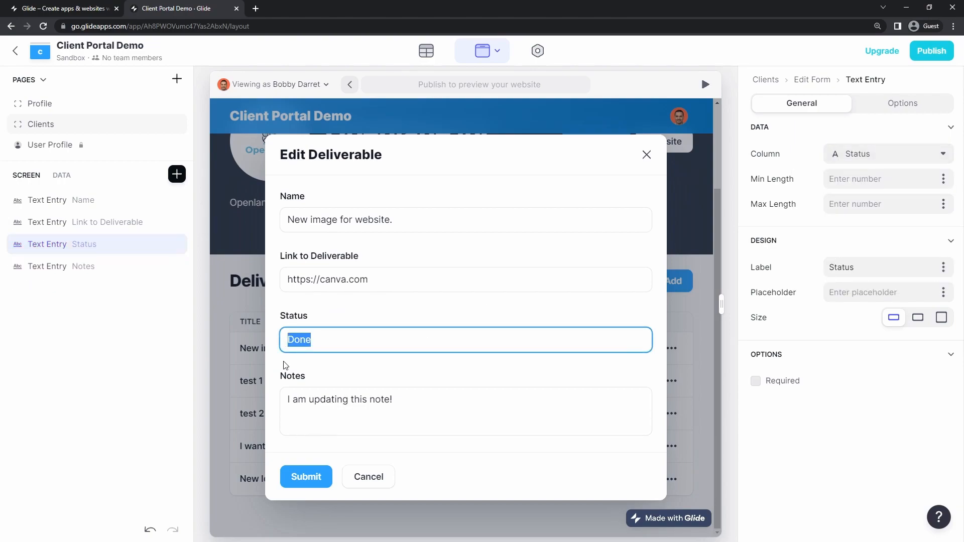
{"action": "type", "text": "ksdkfl"}
{"action": "left_click", "coordinate": [306, 477]}
{"action": "left_click", "coordinate": [491, 354]}
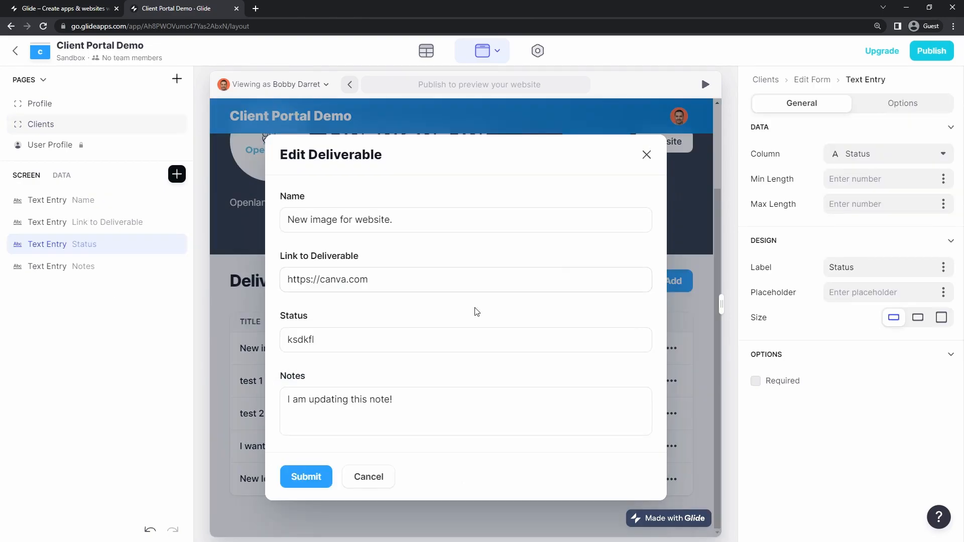
{"action": "double_click", "coordinate": [405, 345]}
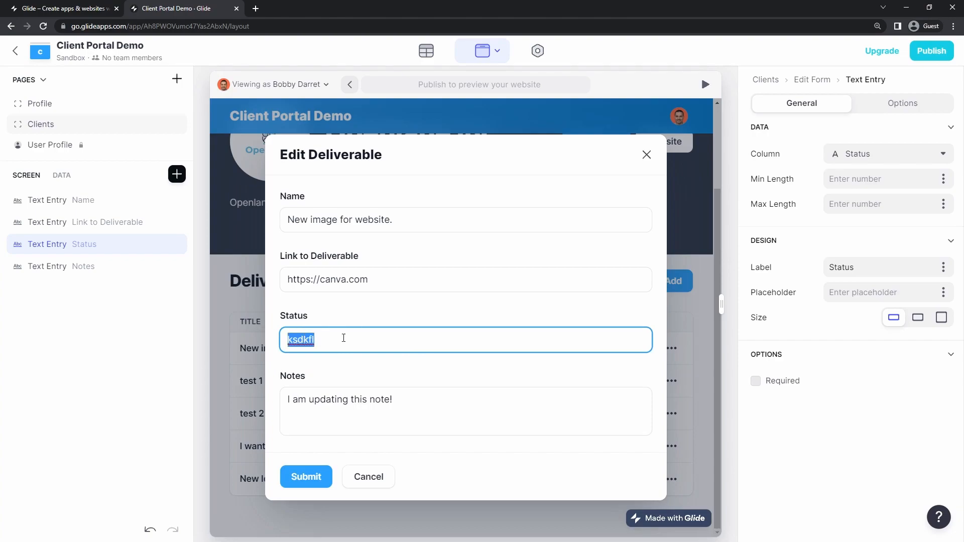
{"action": "left_click_drag", "start_coordinate": [332, 316], "coordinate": [281, 320]}
{"action": "left_click", "coordinate": [332, 327]}
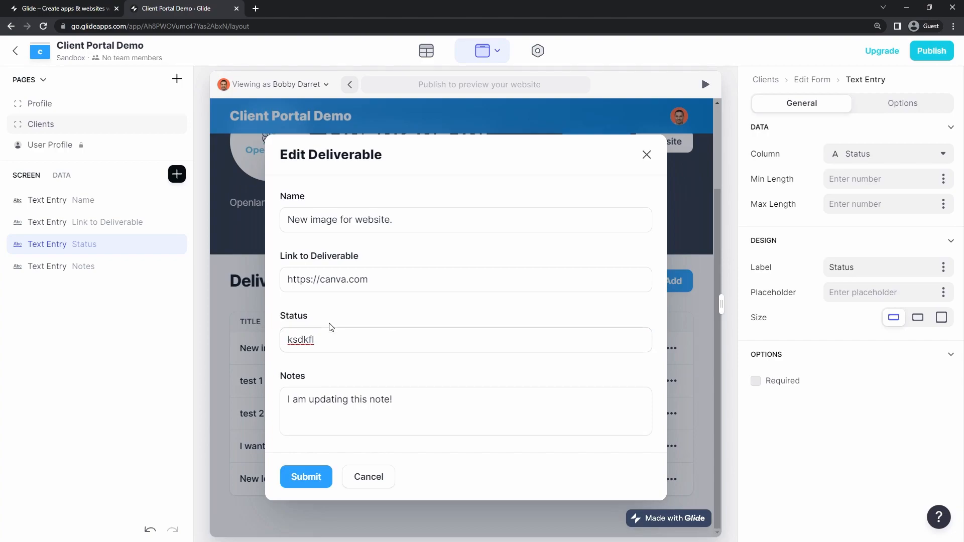
Create a new empty table in the app's data and name it "Choices"
{"action": "left_click", "coordinate": [426, 51]}
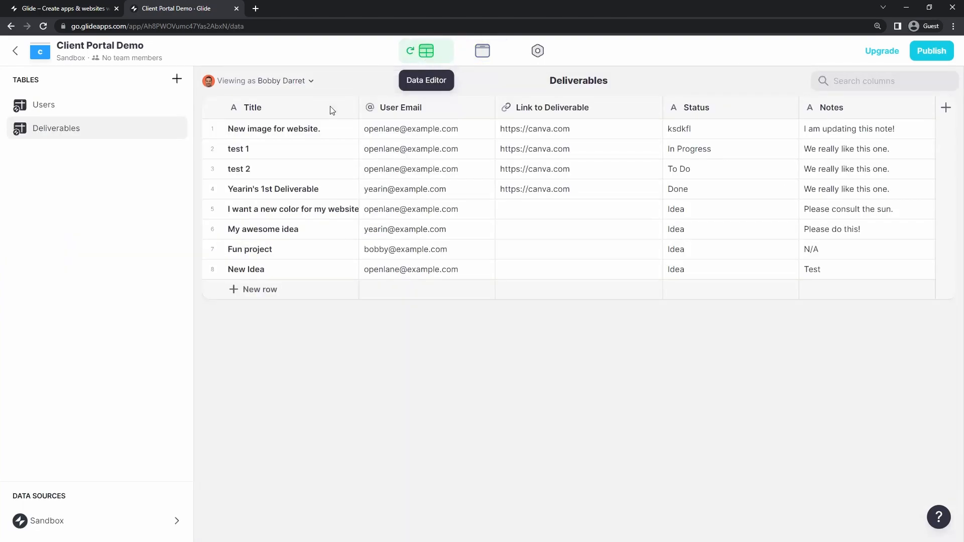
{"action": "left_click", "coordinate": [177, 79]}
{"action": "left_click", "coordinate": [192, 106]}
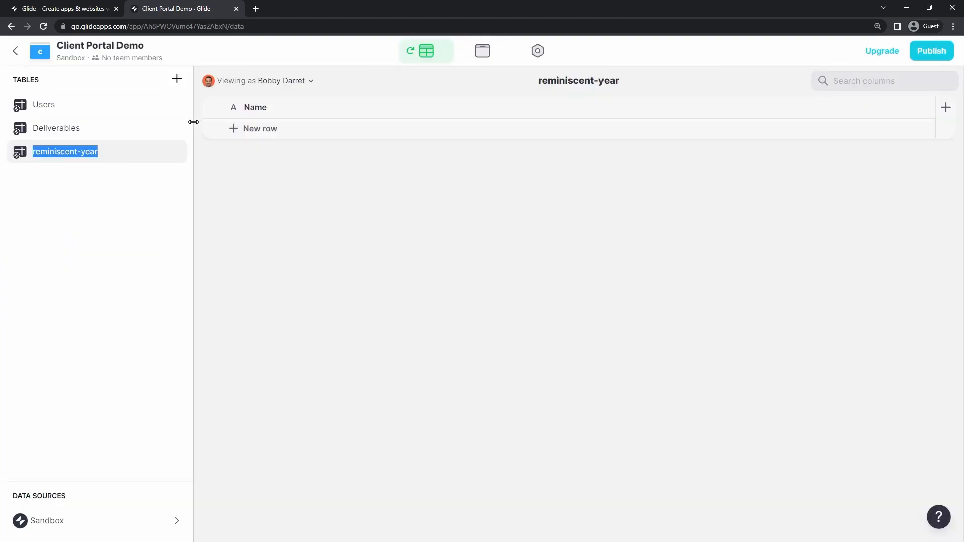
{"action": "type", "text": "Choices"}
{"action": "key", "text": "Return"}
Rename the Choices table's text column to "Statuses"
{"action": "left_click", "coordinate": [925, 109]}
{"action": "left_click", "coordinate": [812, 132]}
{"action": "type", "text": "Statuses"}
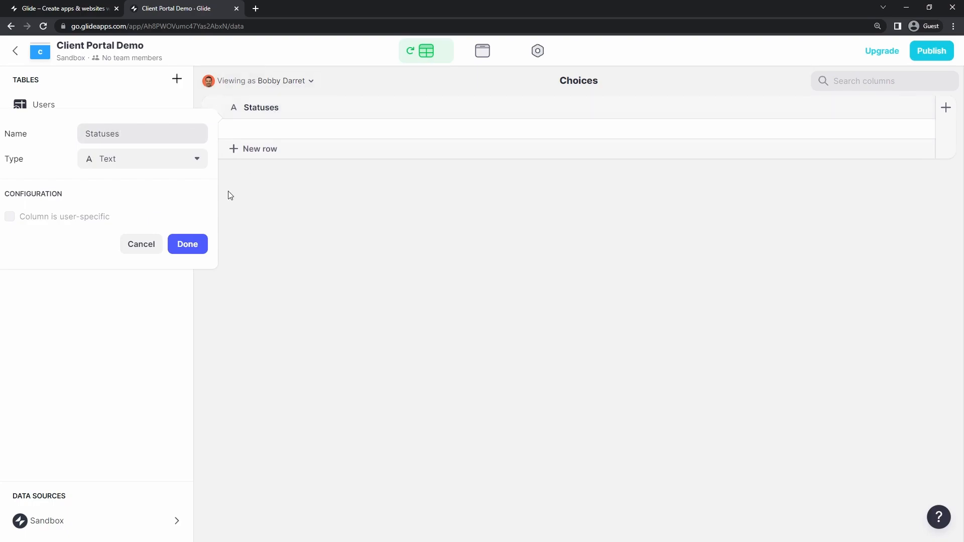
{"action": "left_click", "coordinate": [205, 249]}
Fill the Statuses column with four rows: Idea, To Do, In Progress and Done
{"action": "left_click", "coordinate": [312, 135]}
{"action": "left_click", "coordinate": [312, 132]}
{"action": "type", "text": "Idea"}
{"action": "left_click", "coordinate": [310, 149]}
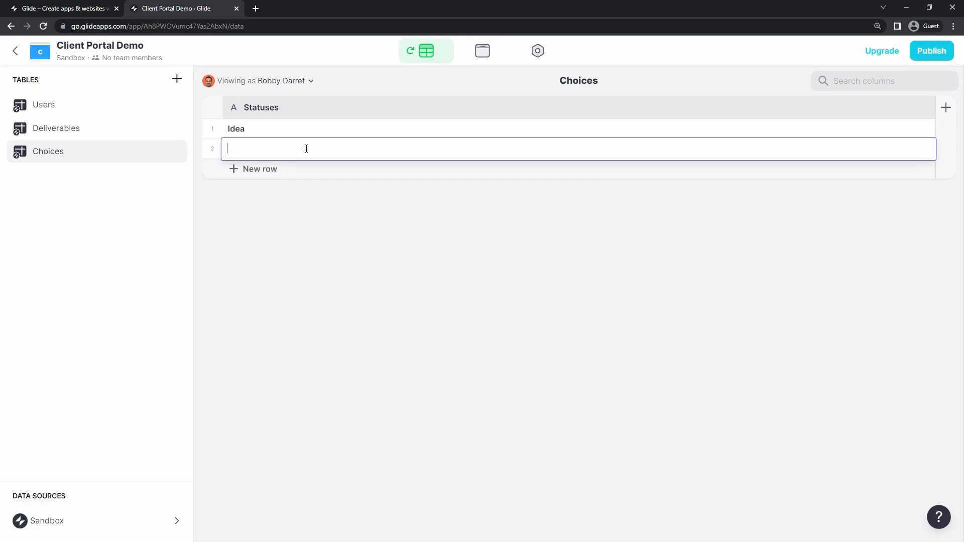
{"action": "type", "text": "To Do"}
{"action": "left_click", "coordinate": [255, 169]}
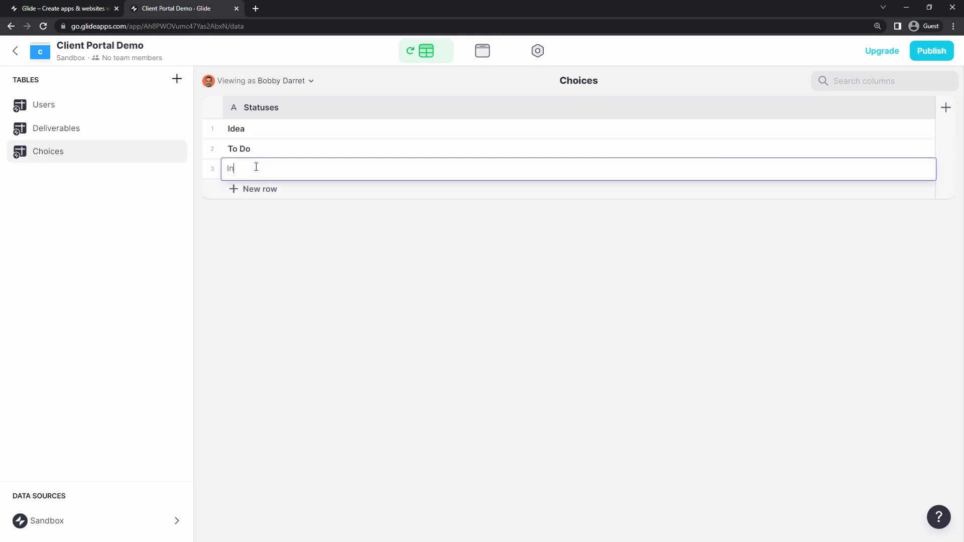
{"action": "type", "text": "In Progress"}
{"action": "left_click", "coordinate": [262, 193]}
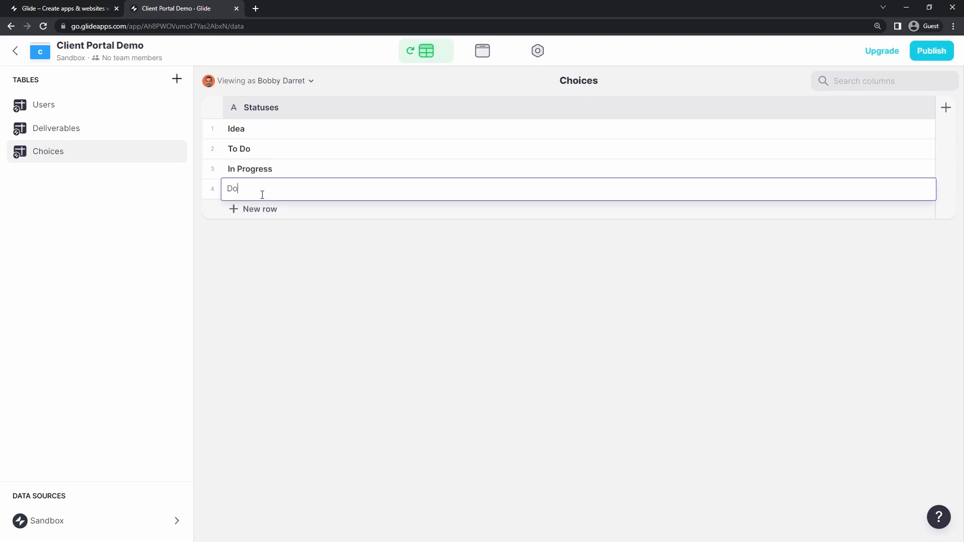
{"action": "key", "text": "Return"}
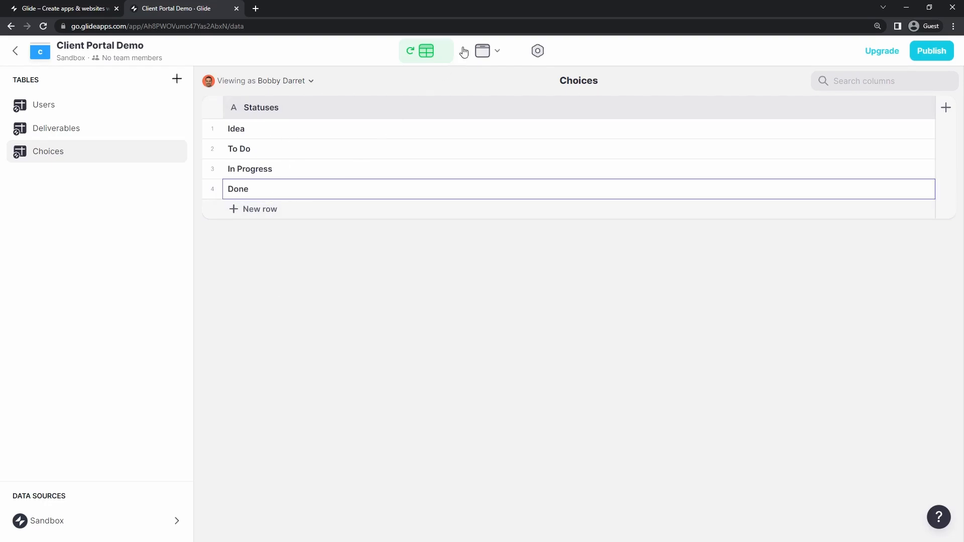
Return to the app layout and delete the Status text entry from the Edit Deliverable form
{"action": "left_click", "coordinate": [482, 50]}
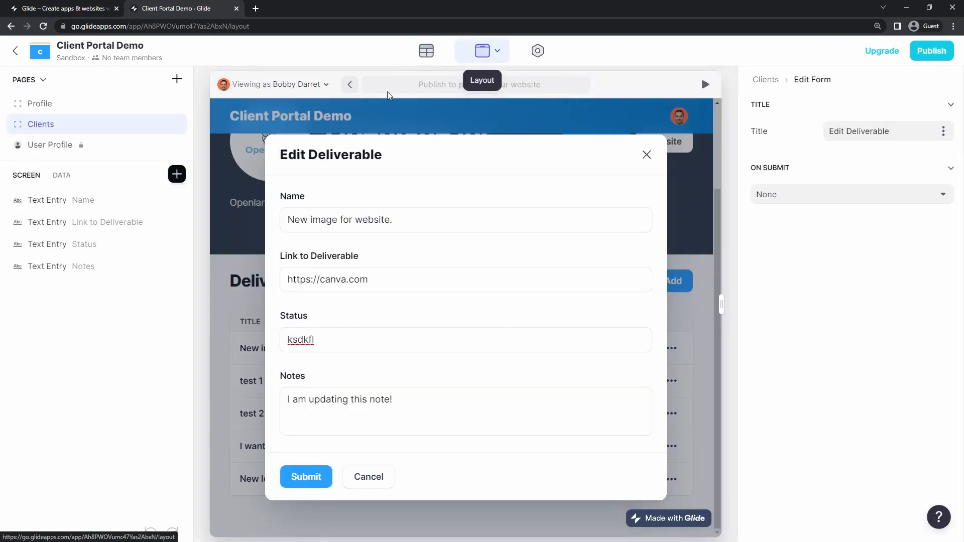
{"action": "left_click", "coordinate": [290, 319]}
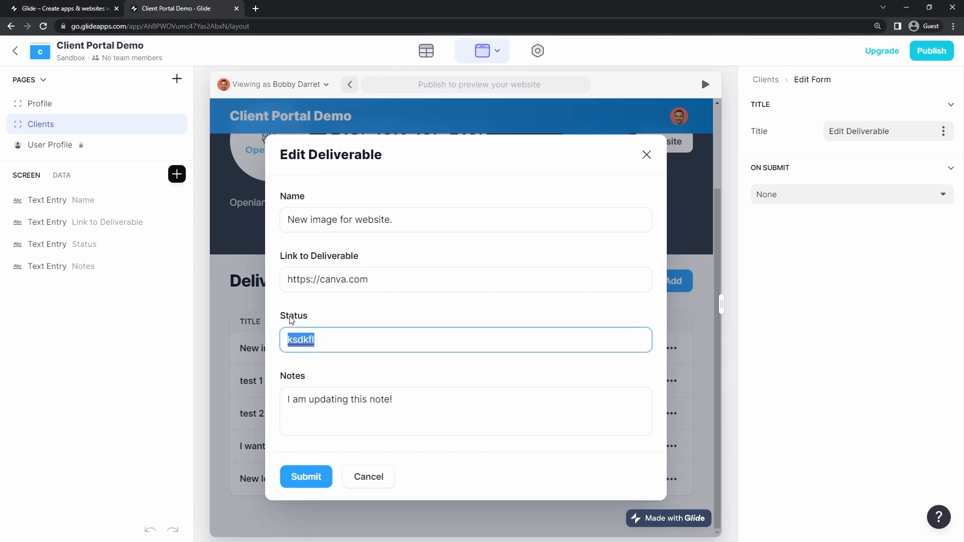
{"action": "left_click", "coordinate": [178, 246]}
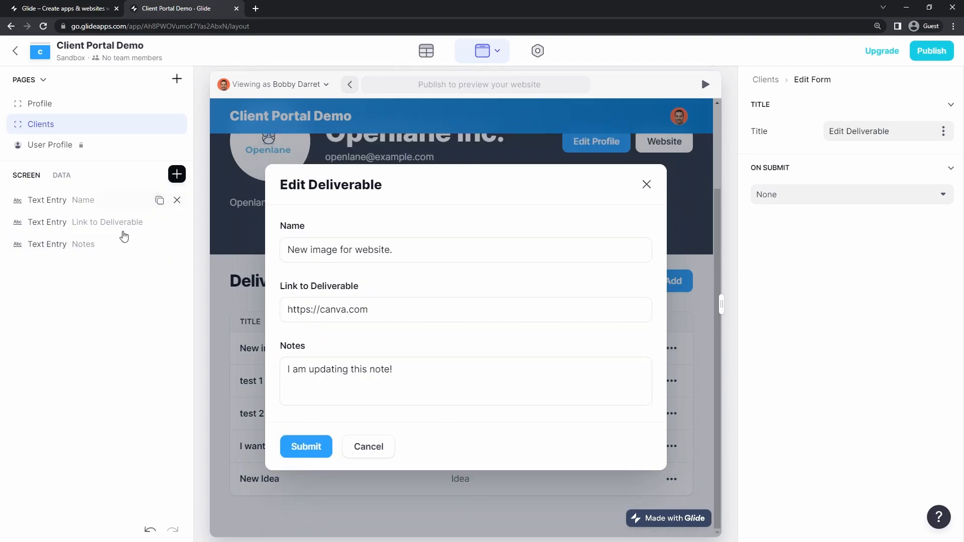
Add a Choice component to the Edit Deliverable form and place it between Link to Deliverable and Notes
{"action": "left_click", "coordinate": [177, 174]}
{"action": "type", "text": "choi"}
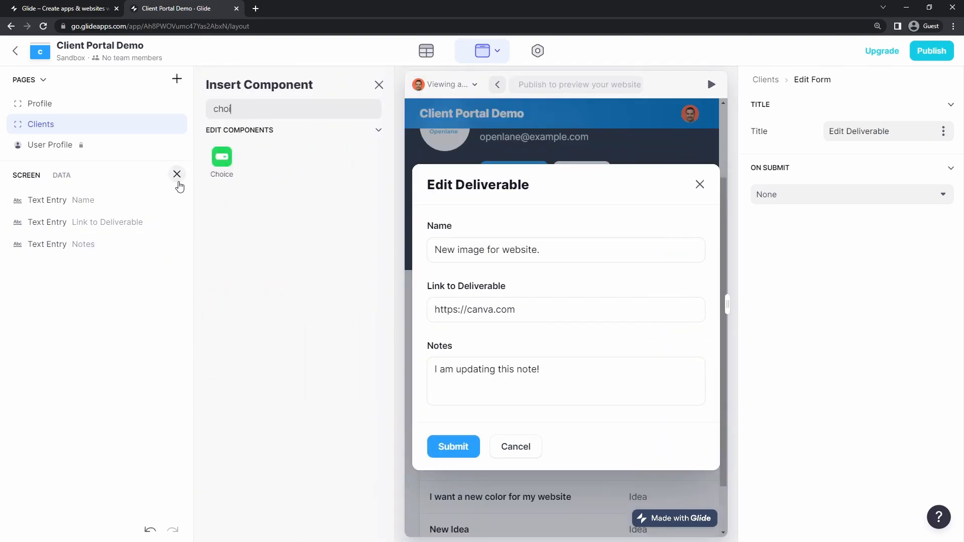
{"action": "left_click", "coordinate": [221, 159]}
{"action": "left_click_drag", "start_coordinate": [111, 277], "coordinate": [112, 244]}
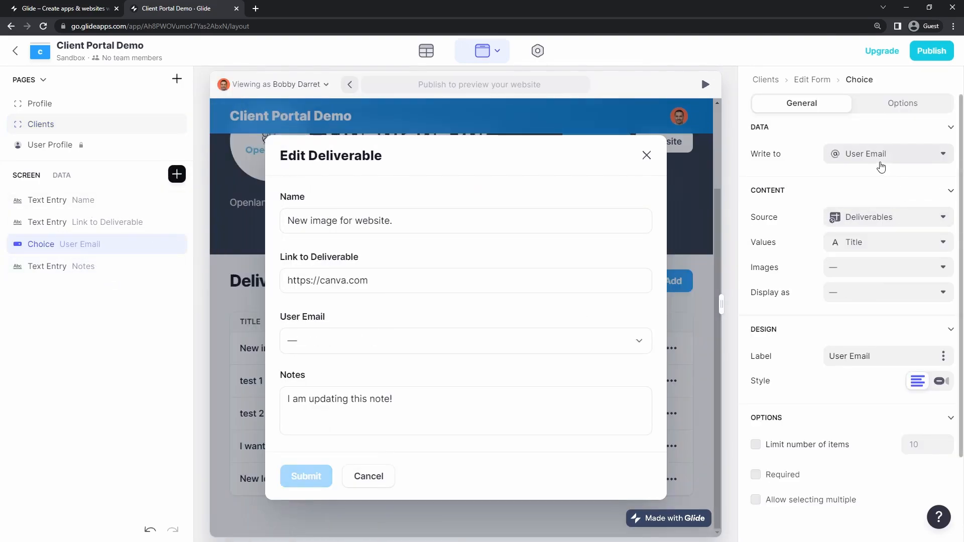
Check the Choice component's options and make it write to the Status column
{"action": "left_click", "coordinate": [454, 346]}
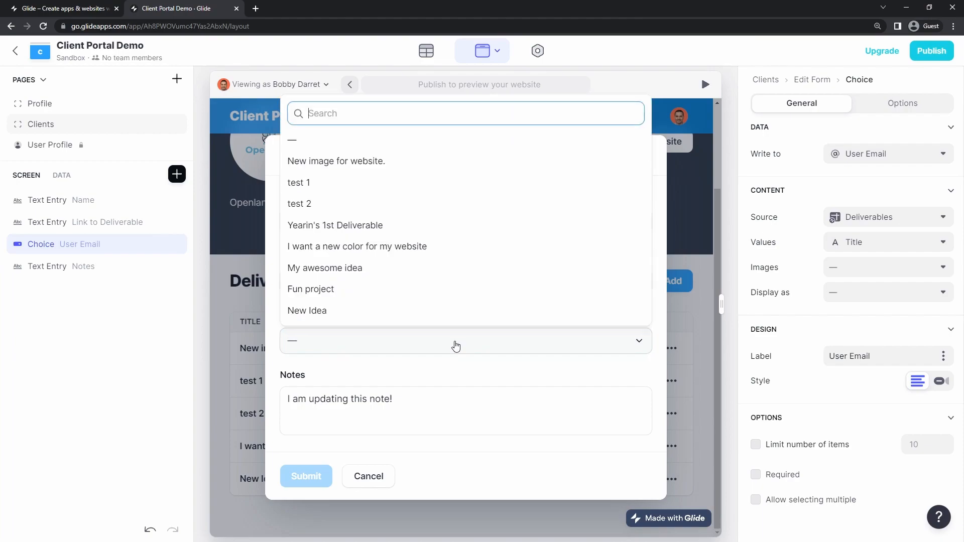
{"action": "left_click", "coordinate": [373, 345]}
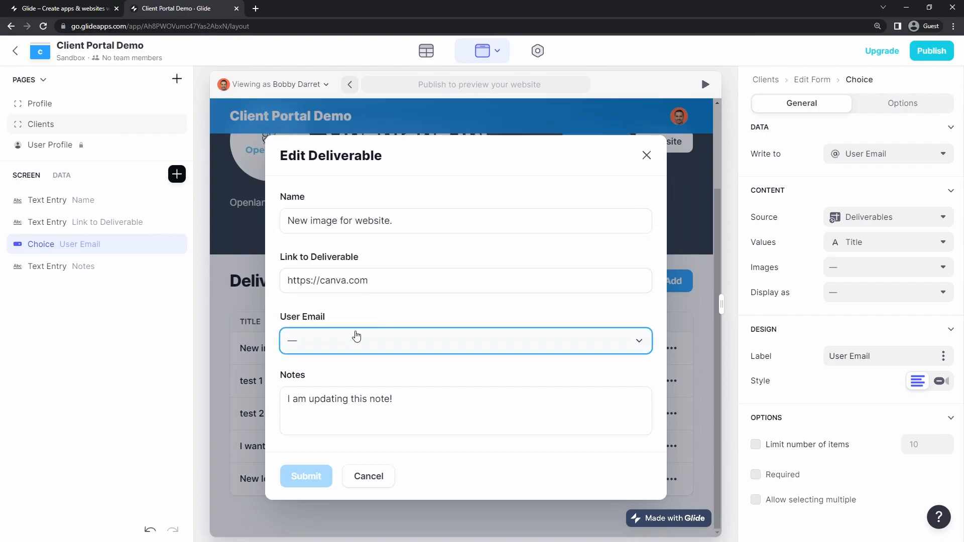
{"action": "left_click", "coordinate": [840, 165]}
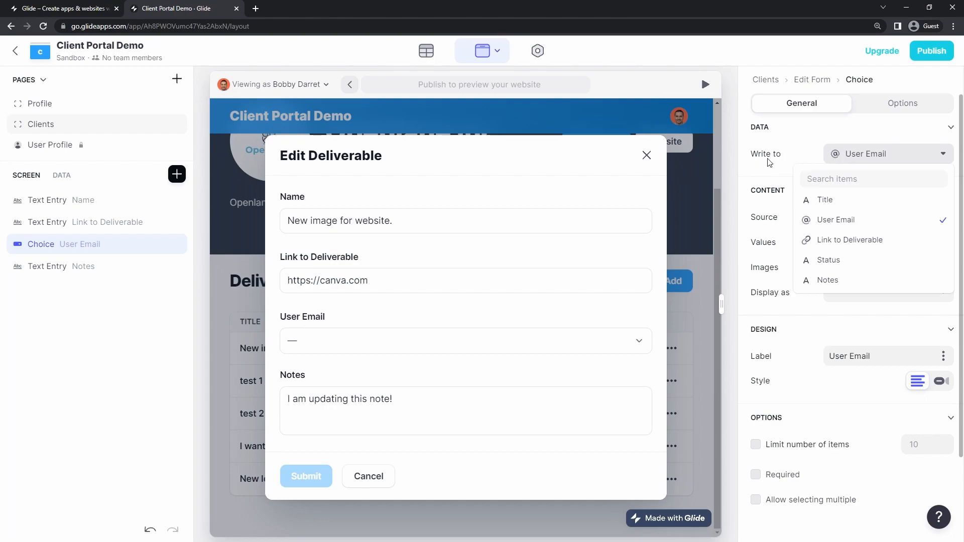
{"action": "left_click", "coordinate": [830, 261]}
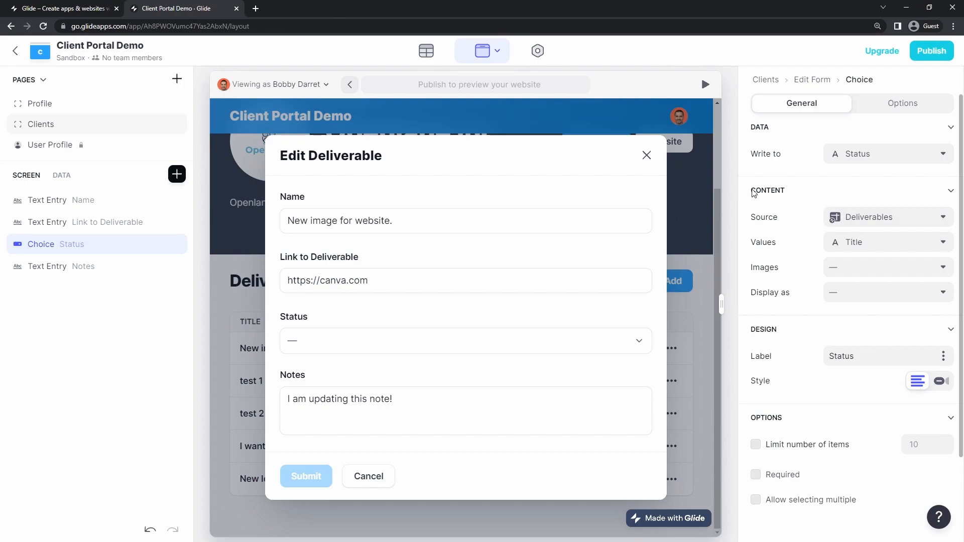
Set the Status choice's source to the Choices table with Statuses as its values, and check its dropdown
{"action": "left_click", "coordinate": [443, 356]}
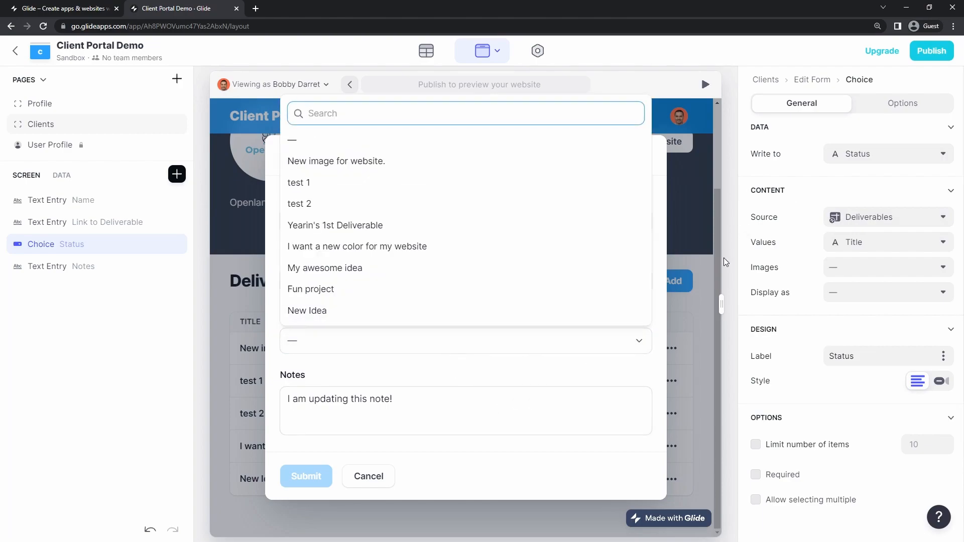
{"action": "left_click", "coordinate": [761, 240]}
{"action": "left_click", "coordinate": [854, 217]}
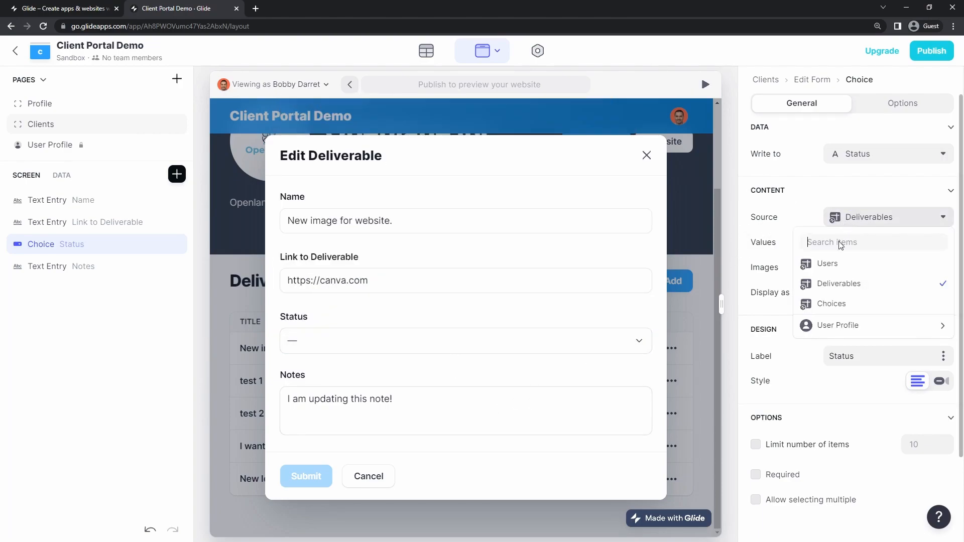
{"action": "left_click", "coordinate": [836, 304]}
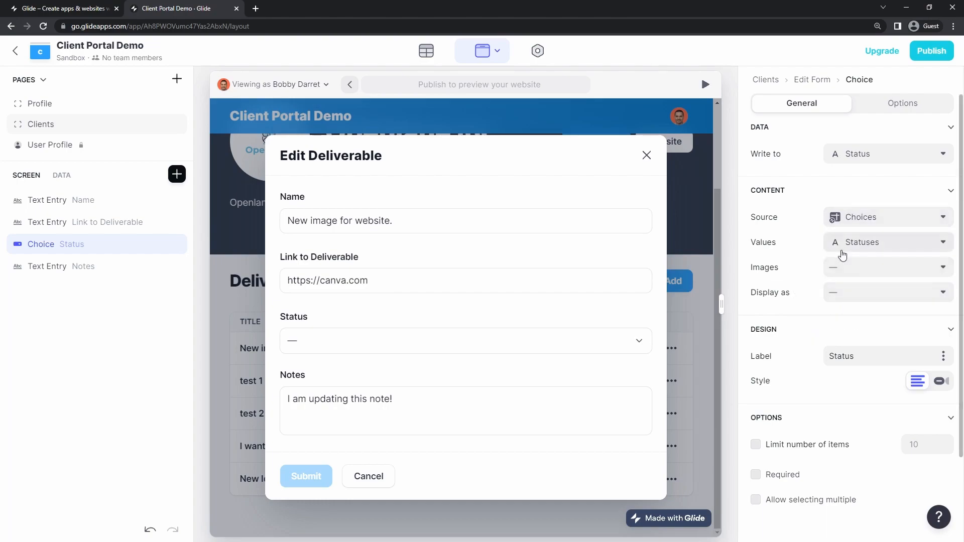
{"action": "left_click", "coordinate": [628, 352]}
{"action": "left_click", "coordinate": [385, 345]}
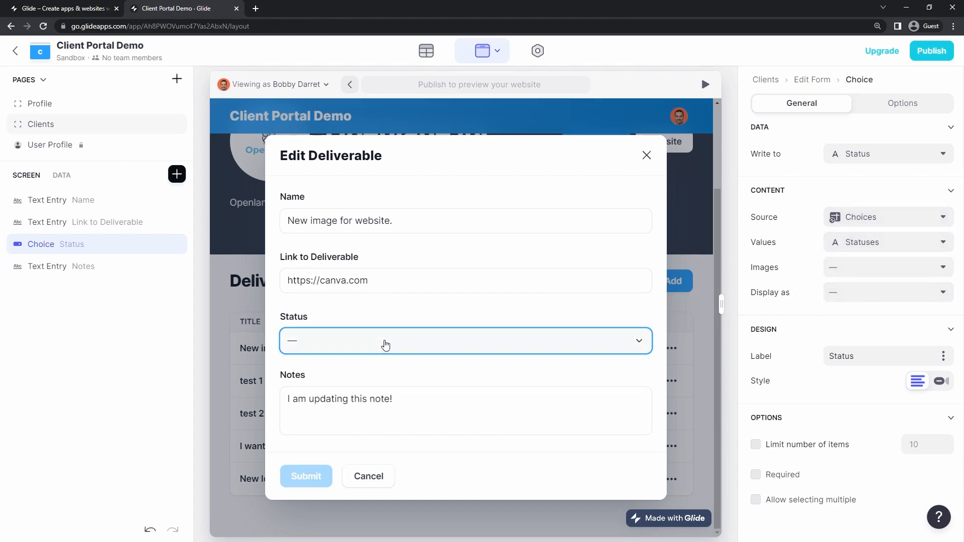
Switch the Status choice from the dropdown style to chips and select Idea in the form preview
{"action": "scroll", "coordinate": [907, 366], "scroll_direction": "down", "scroll_amount": 2}
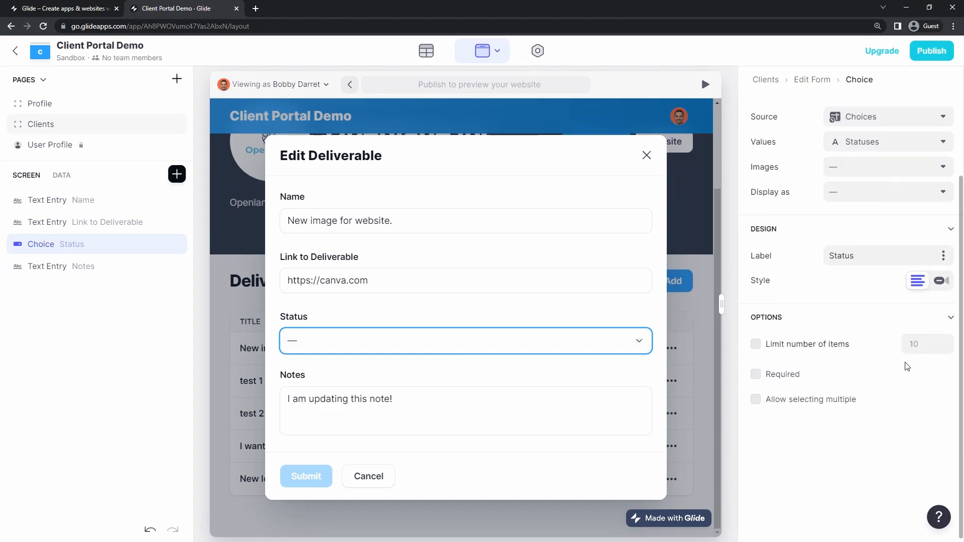
{"action": "left_click", "coordinate": [941, 280]}
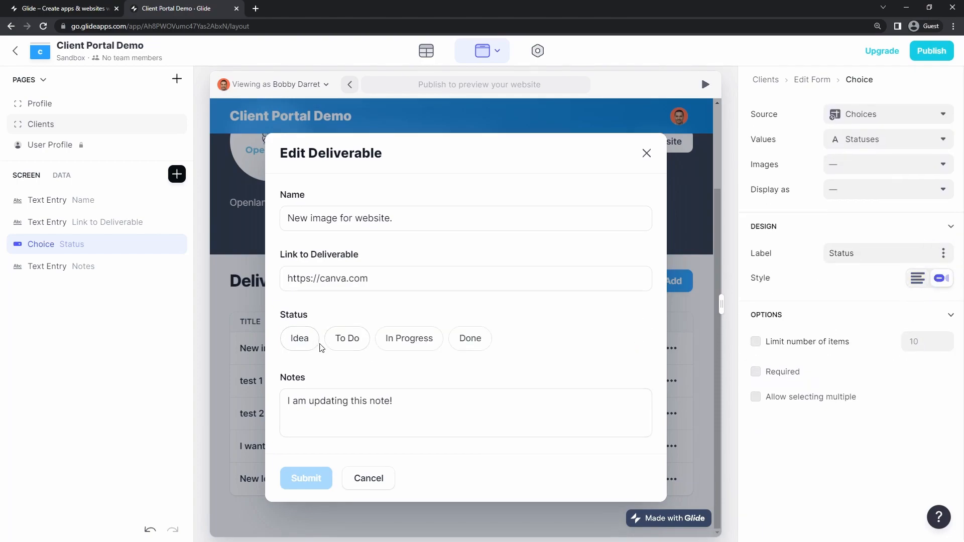
{"action": "left_click", "coordinate": [299, 338]}
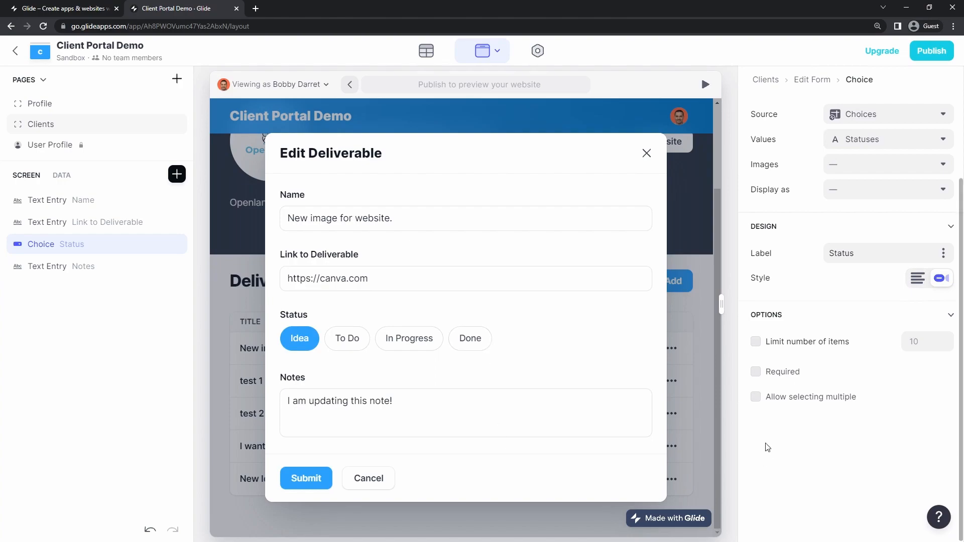
Make the Name, Link to Deliverable, Status and Notes fields of the Edit Deliverable form required
{"action": "scroll", "coordinate": [766, 452], "scroll_direction": "up", "scroll_amount": 2}
{"action": "scroll", "coordinate": [764, 461], "scroll_direction": "up", "scroll_amount": 1}
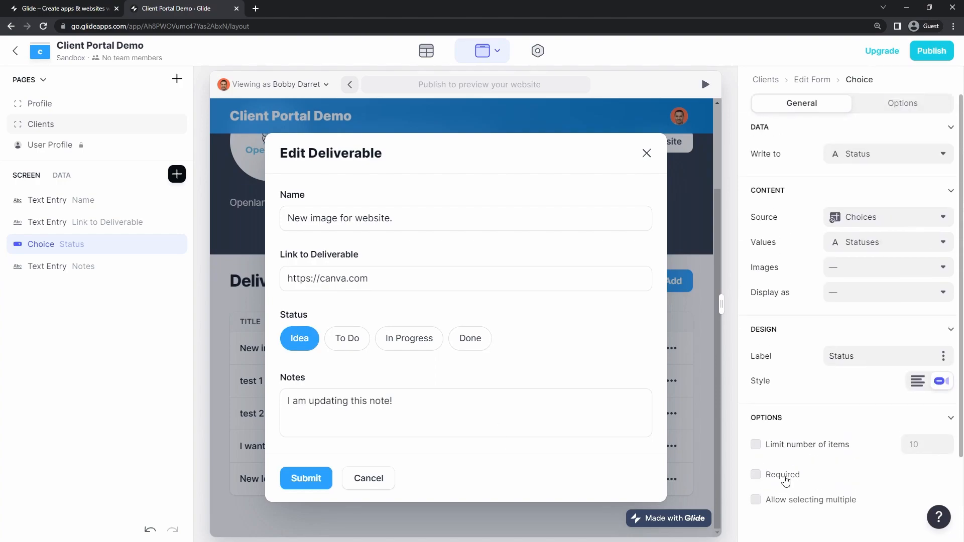
{"action": "left_click", "coordinate": [93, 223]}
{"action": "left_click", "coordinate": [756, 380]}
{"action": "left_click", "coordinate": [96, 247]}
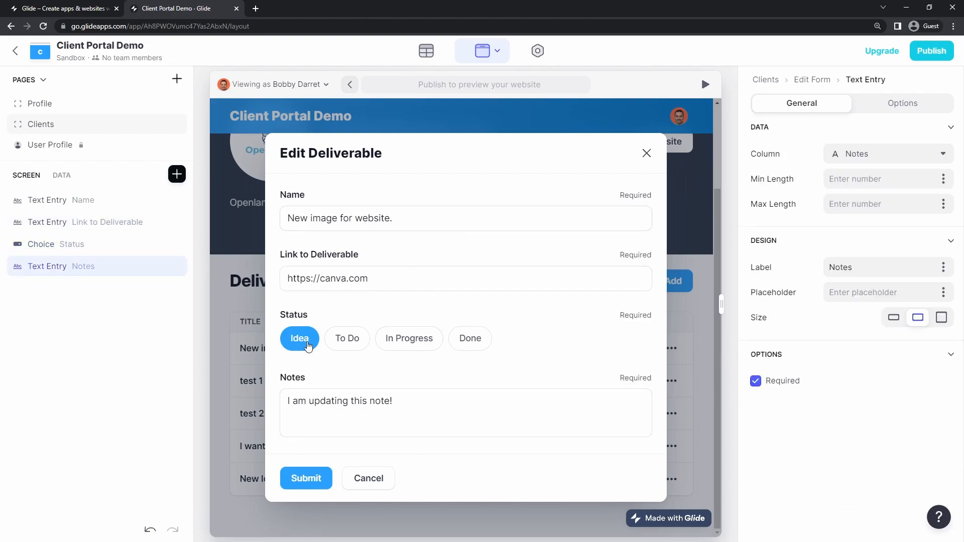
Test clearing the required Status and Notes fields, and submit the deliverable with its note restored and the status Idea
{"action": "left_click", "coordinate": [358, 339]}
{"action": "left_click", "coordinate": [299, 339]}
{"action": "left_click_drag", "start_coordinate": [420, 405], "coordinate": [250, 389]}
{"action": "key", "text": "BackSpace"}
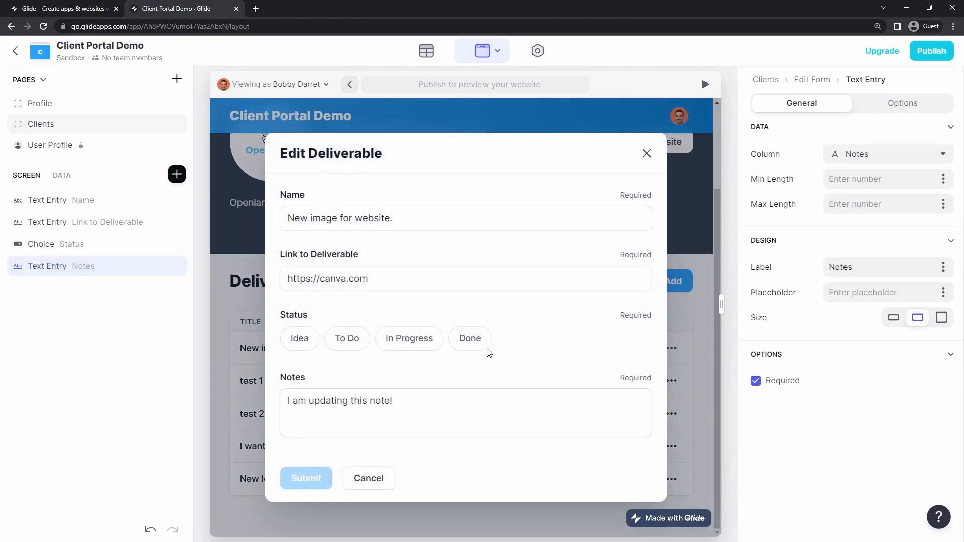
{"action": "left_click", "coordinate": [316, 348]}
{"action": "left_click", "coordinate": [323, 478]}
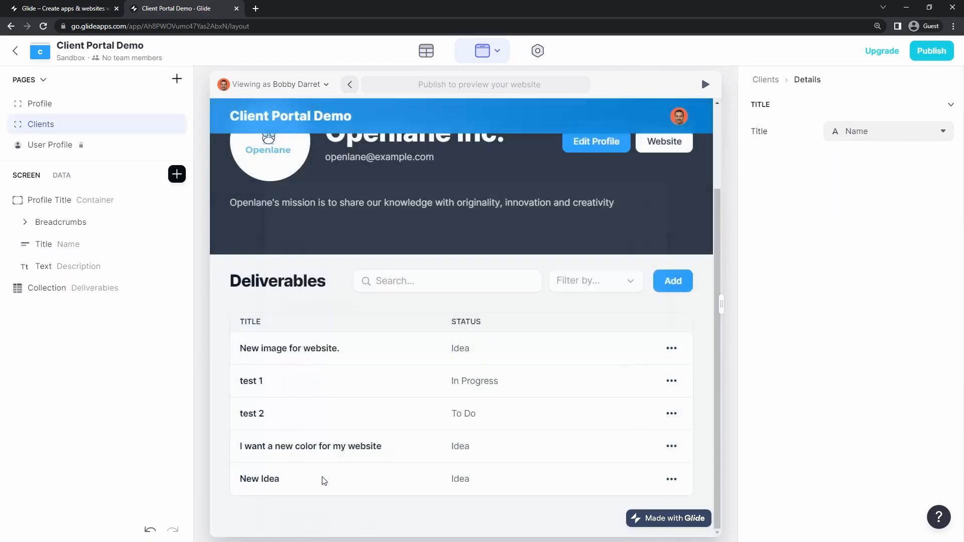
Reopen the "New image for website." deliverable, set its status to In Progress, append a grinning emoji to its name and submit
{"action": "left_click", "coordinate": [499, 346]}
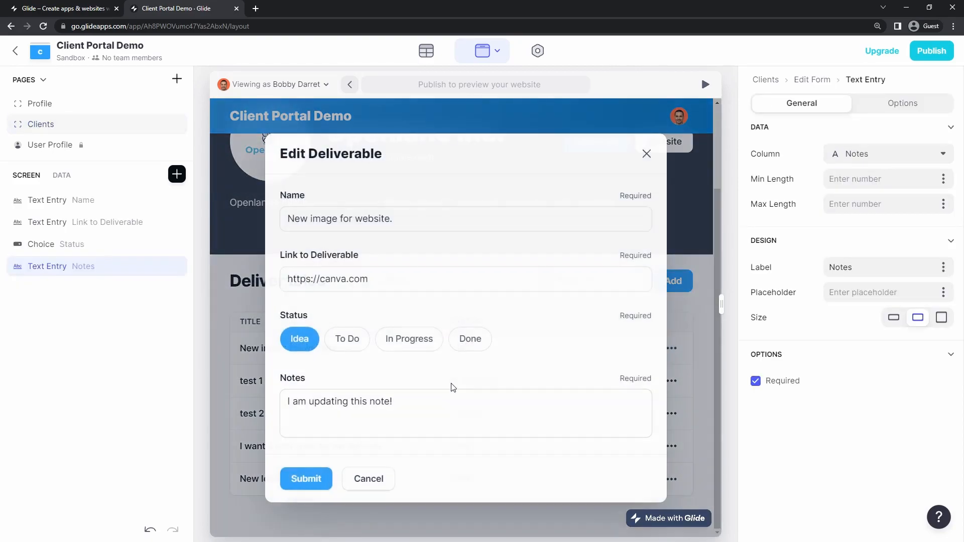
{"action": "left_click", "coordinate": [404, 339]}
{"action": "triple_click", "coordinate": [414, 228]}
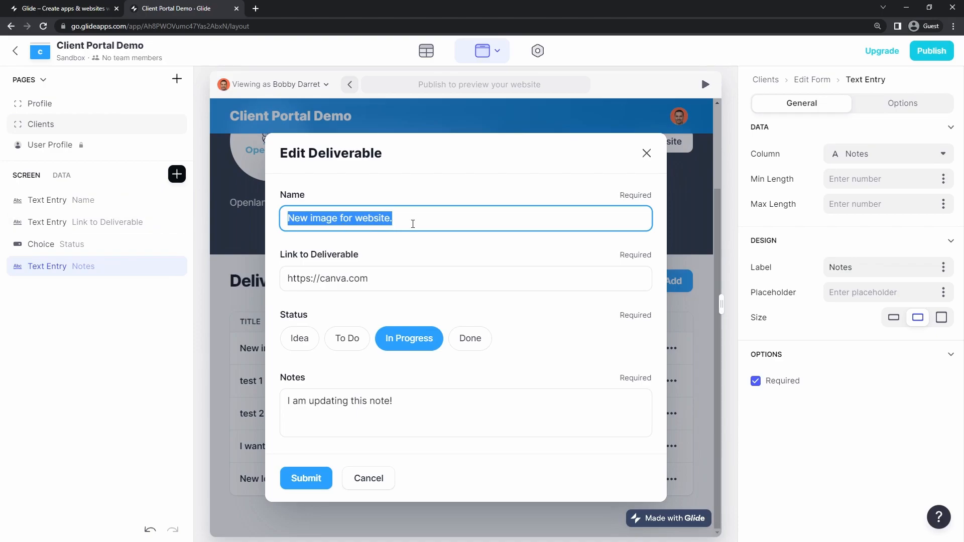
{"action": "left_click", "coordinate": [441, 231]}
{"action": "key", "text": "super+period"}
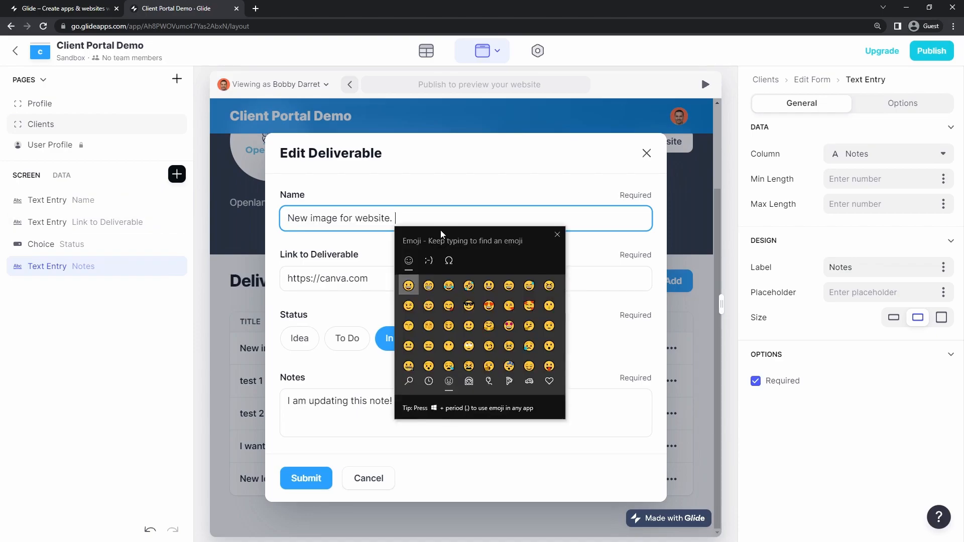
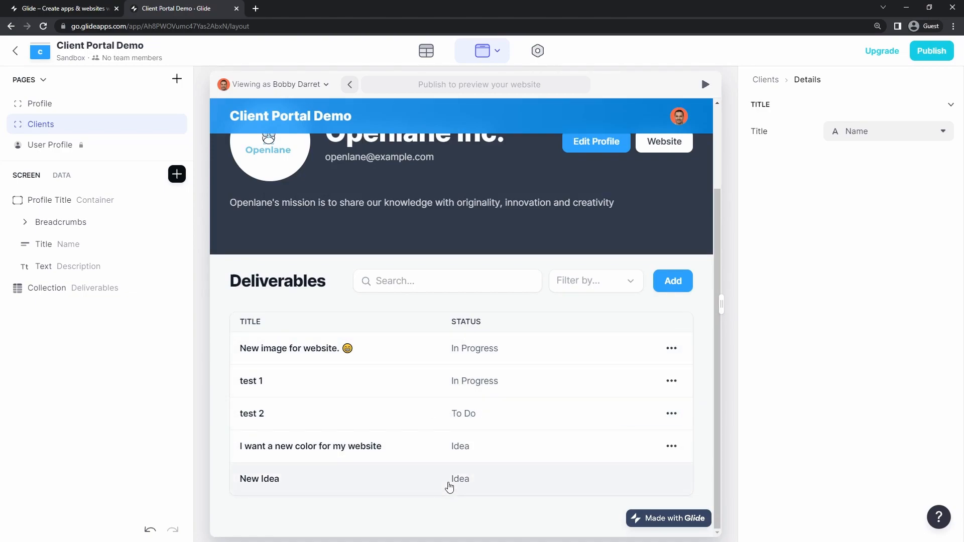
Preview the app as the Openlane Inc. user and open the edited website image deliverable on the Profile page
{"action": "scroll", "coordinate": [452, 482], "scroll_direction": "up", "scroll_amount": 2}
{"action": "left_click", "coordinate": [293, 86]}
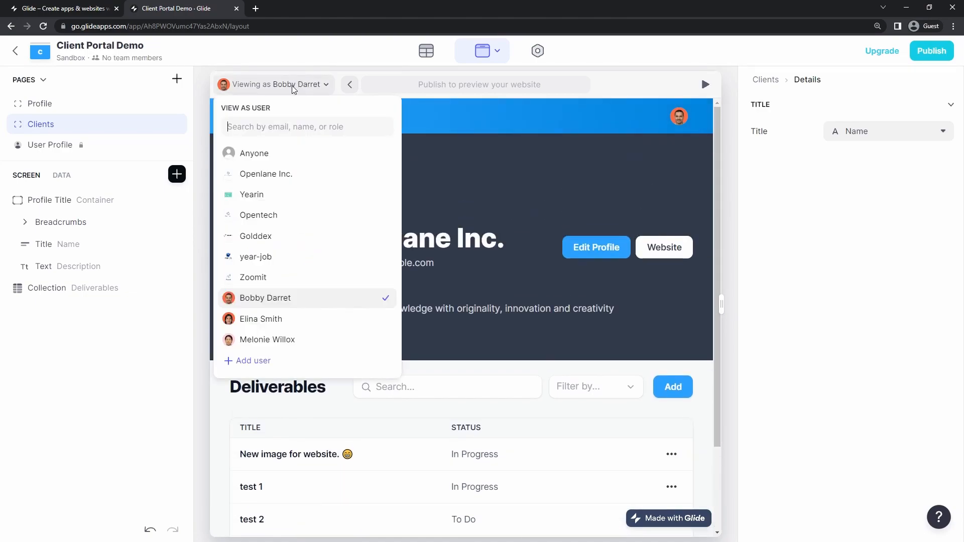
{"action": "left_click", "coordinate": [280, 174]}
{"action": "left_click", "coordinate": [101, 105]}
{"action": "scroll", "coordinate": [412, 331], "scroll_direction": "down", "scroll_amount": 1}
{"action": "left_click", "coordinate": [387, 358]}
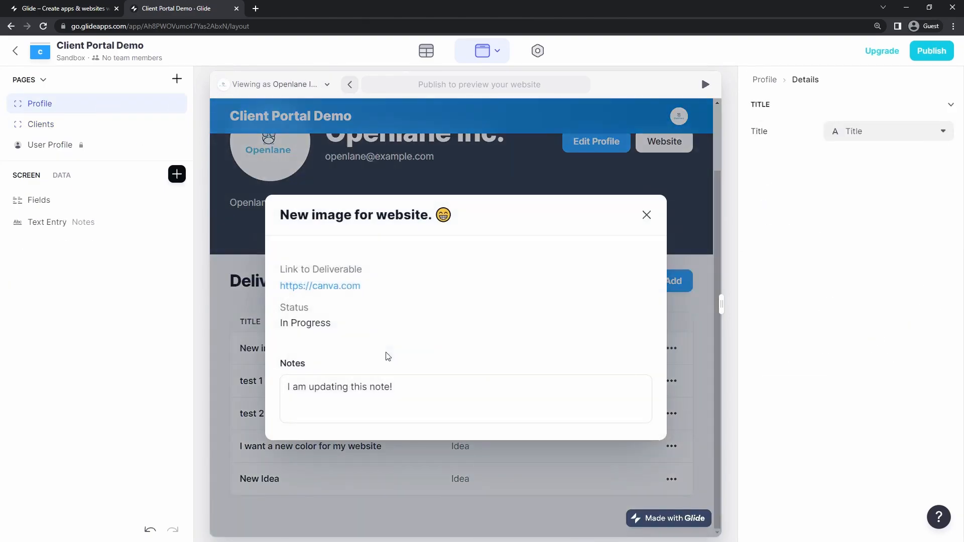
Close the deliverable details, preview the Clients page as an admin user and return from the Openlane Inc. profile to the client list
{"action": "left_click", "coordinate": [646, 215]}
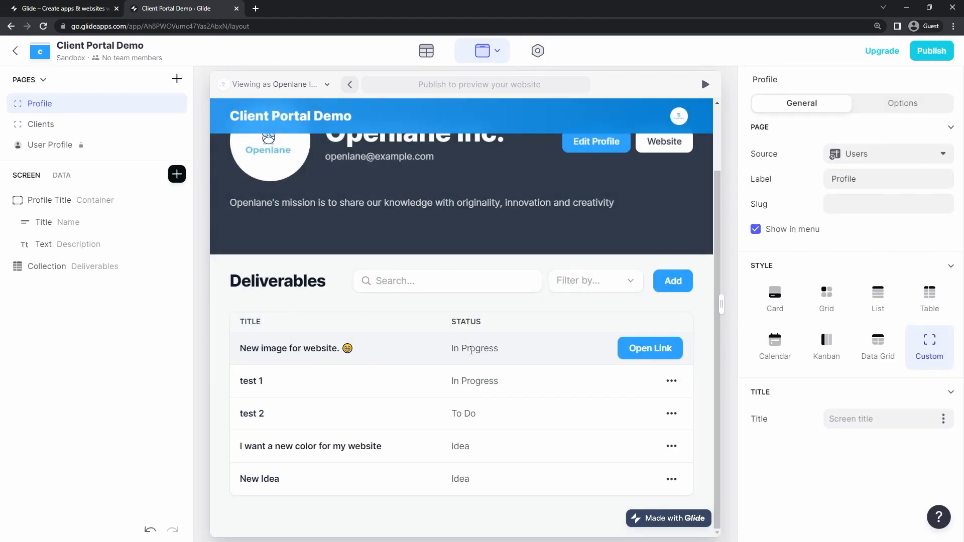
{"action": "left_click", "coordinate": [103, 127]}
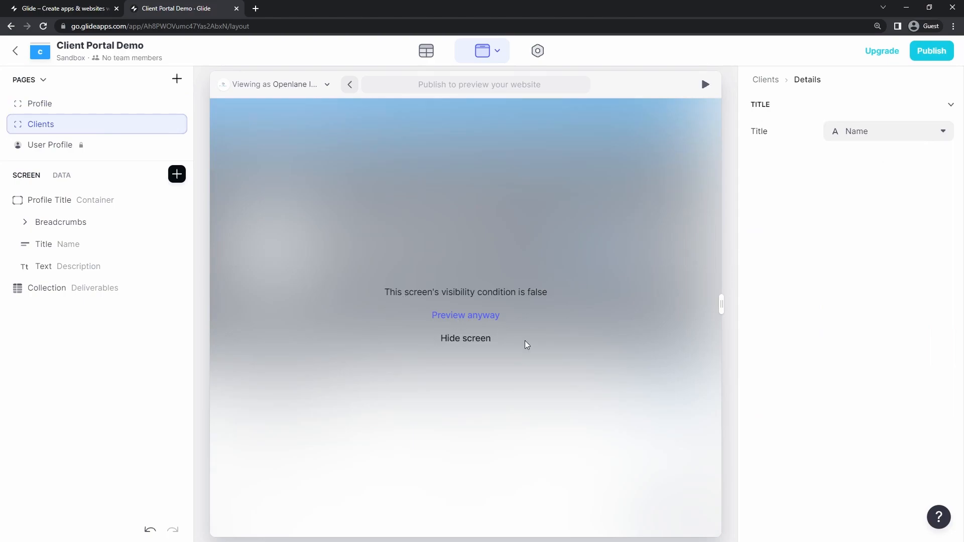
{"action": "left_click", "coordinate": [65, 287]}
{"action": "left_click", "coordinate": [59, 206]}
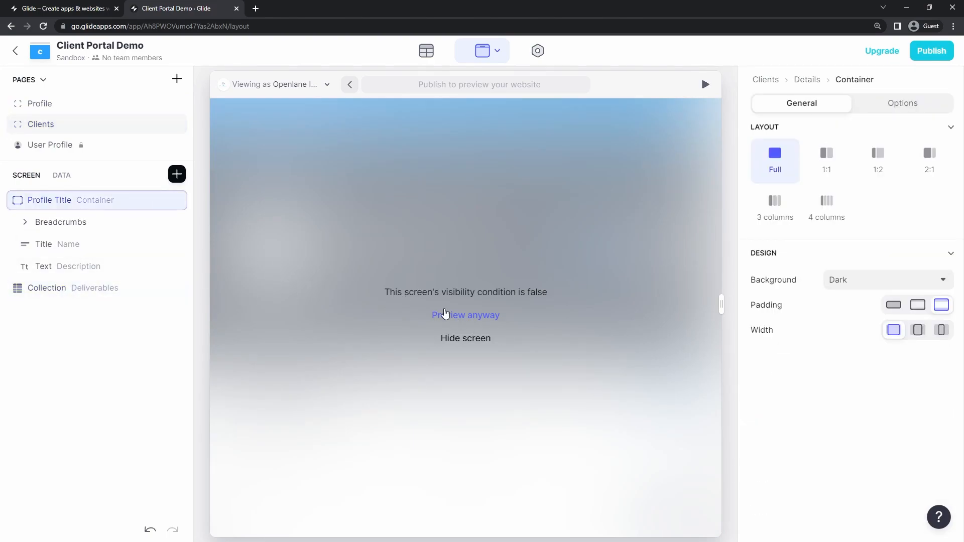
{"action": "left_click", "coordinate": [277, 87]}
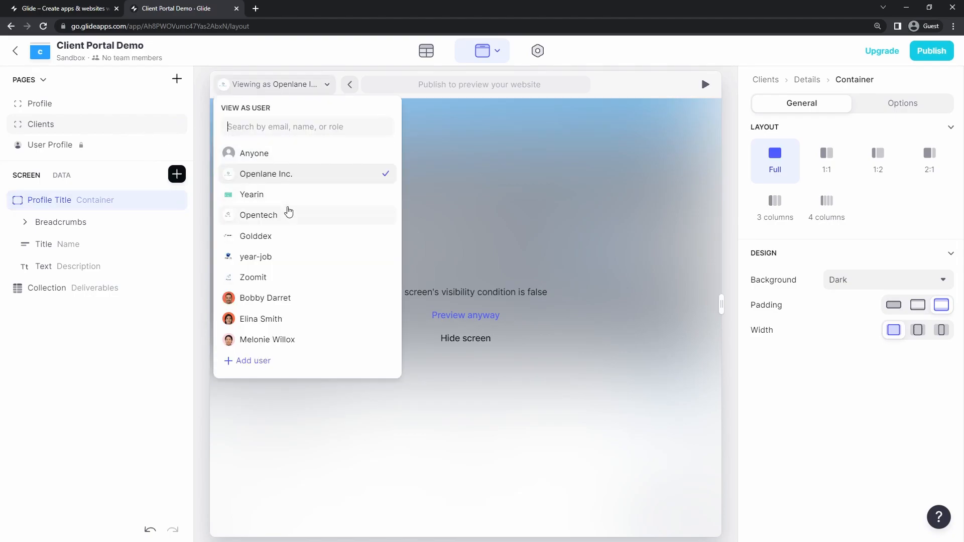
{"action": "left_click", "coordinate": [284, 299]}
{"action": "left_click", "coordinate": [471, 205]}
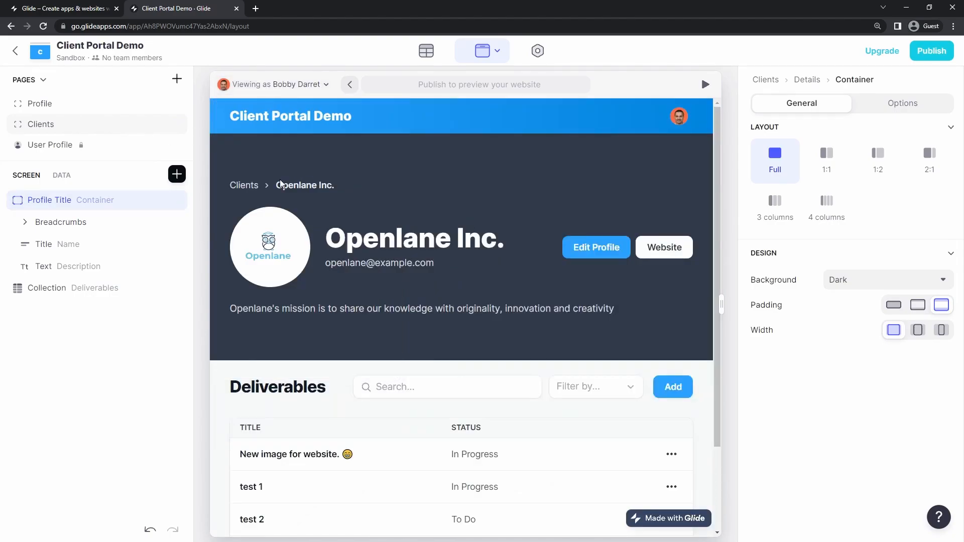
{"action": "left_click", "coordinate": [244, 186]}
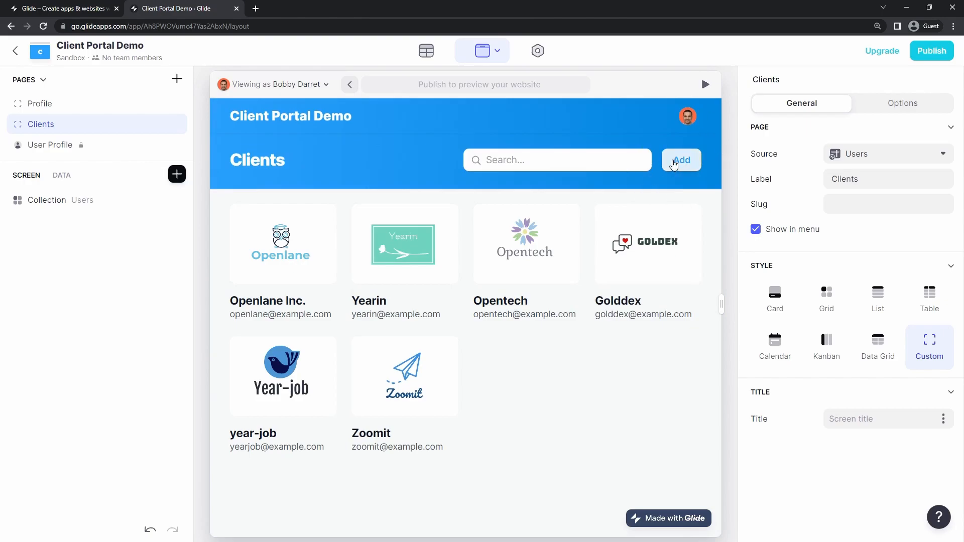
Open the form for adding a client, title it "New Client" and set its submit notification message to "Saved"
{"action": "left_click", "coordinate": [674, 165]}
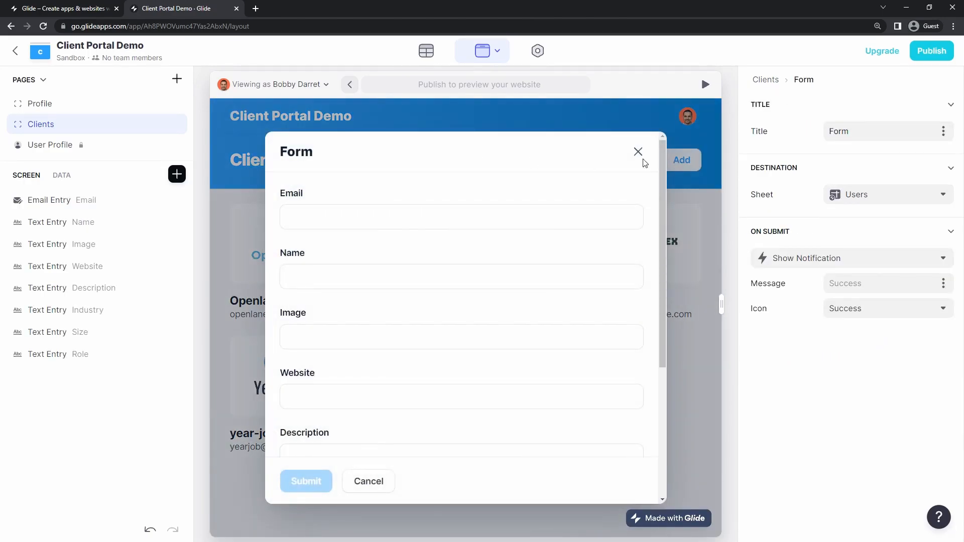
{"action": "double_click", "coordinate": [837, 132]}
{"action": "type", "text": "New Client"}
{"action": "left_click", "coordinate": [858, 290]}
{"action": "type", "text": "Saved"}
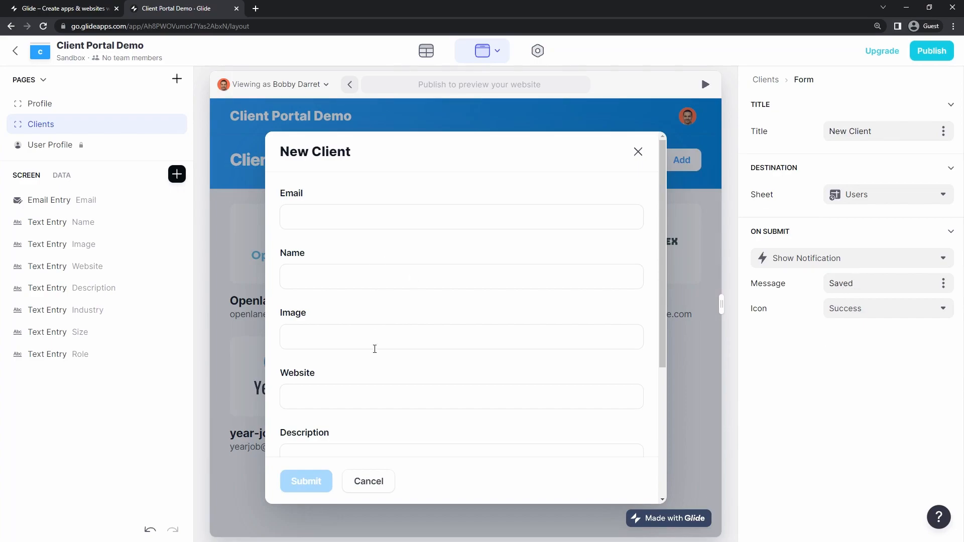
Make the Email and Name fields of the New Client form required
{"action": "scroll", "coordinate": [374, 349], "scroll_direction": "down", "scroll_amount": 4}
{"action": "scroll", "coordinate": [372, 442], "scroll_direction": "up", "scroll_amount": 4}
{"action": "left_click", "coordinate": [106, 206]}
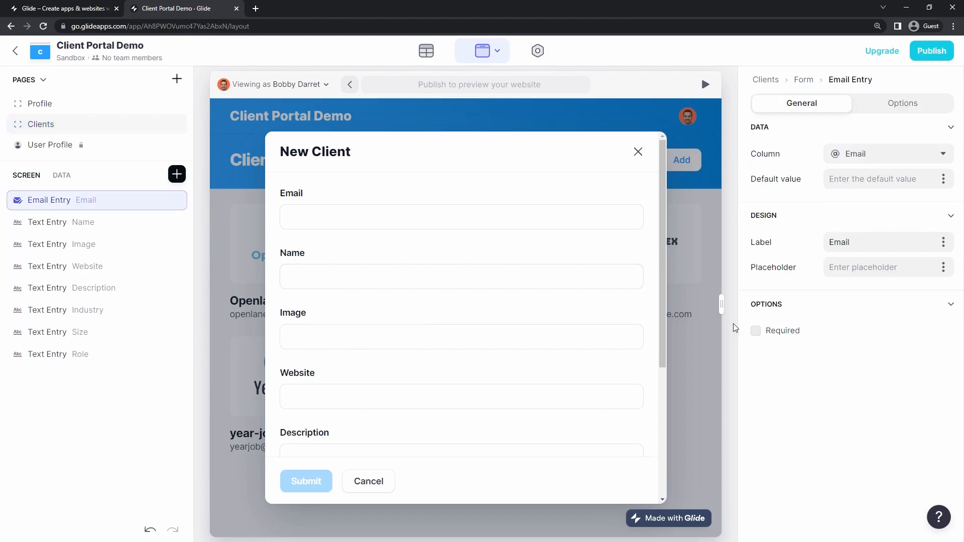
{"action": "left_click", "coordinate": [770, 330]}
{"action": "left_click", "coordinate": [96, 224]}
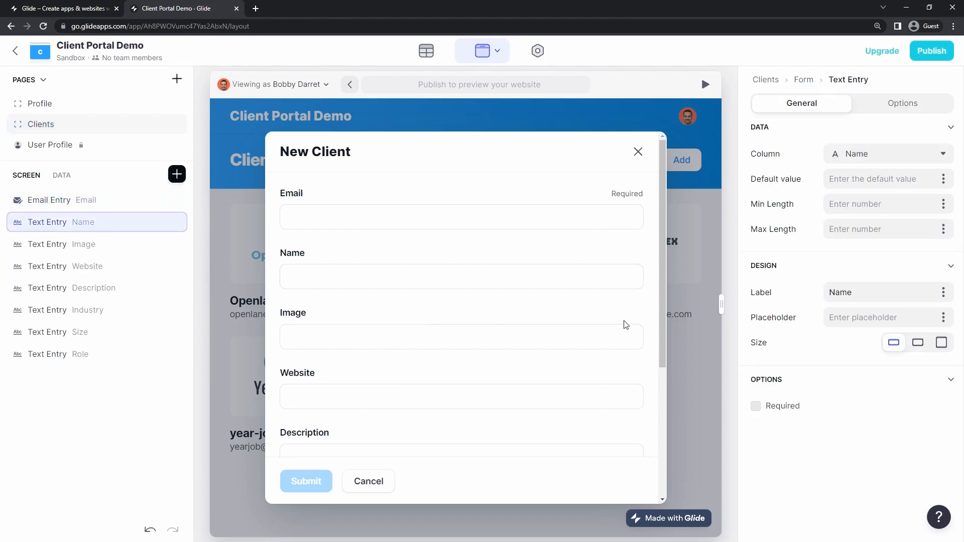
{"action": "left_click", "coordinate": [756, 407]}
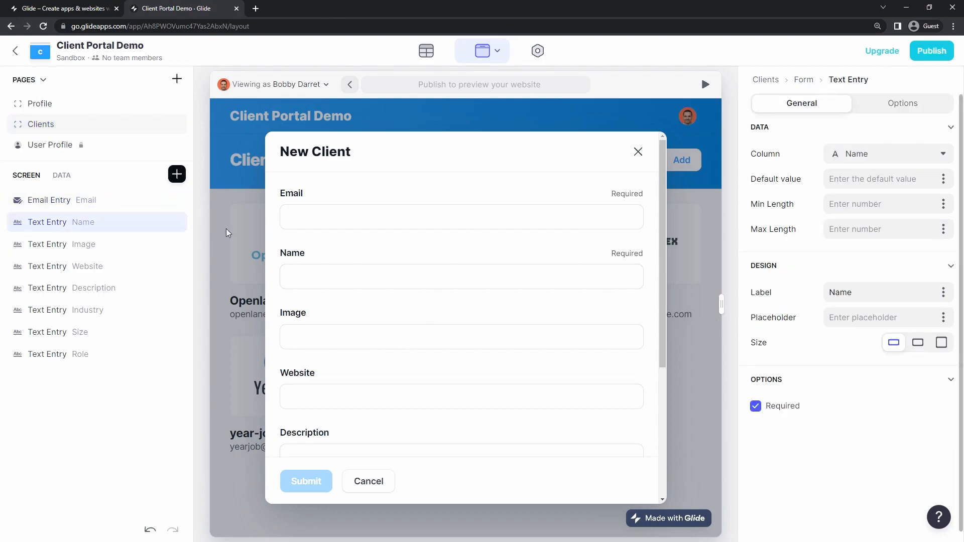
Replace the Image text entry of the New Client form with an Image Picker placed directly below the Name field
{"action": "left_click", "coordinate": [183, 181]}
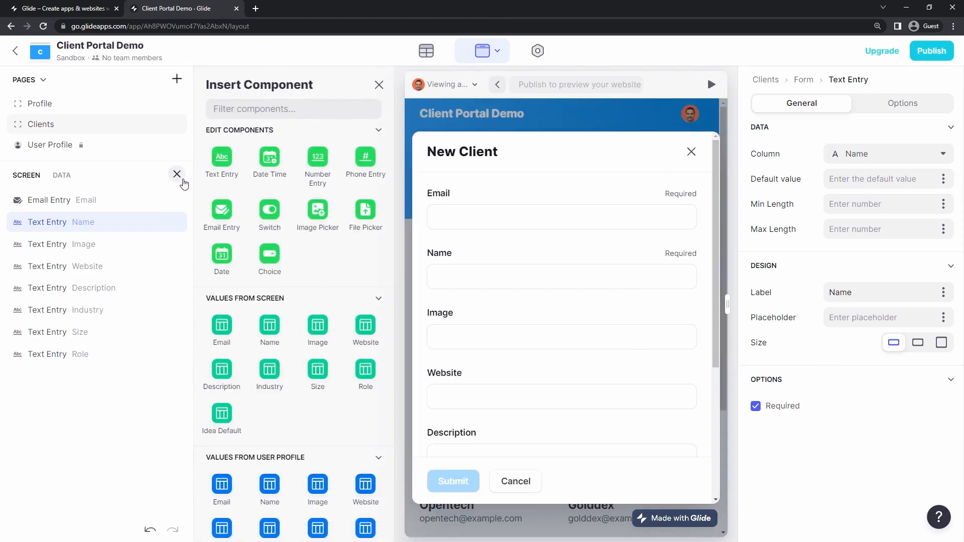
{"action": "type", "text": "image"}
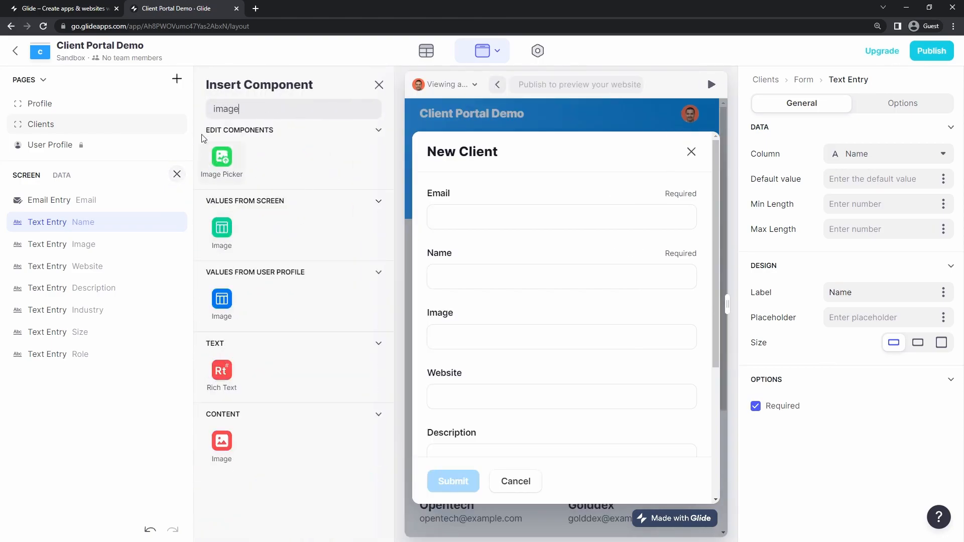
{"action": "left_click", "coordinate": [222, 157]}
{"action": "left_click_drag", "start_coordinate": [103, 371], "coordinate": [129, 257]}
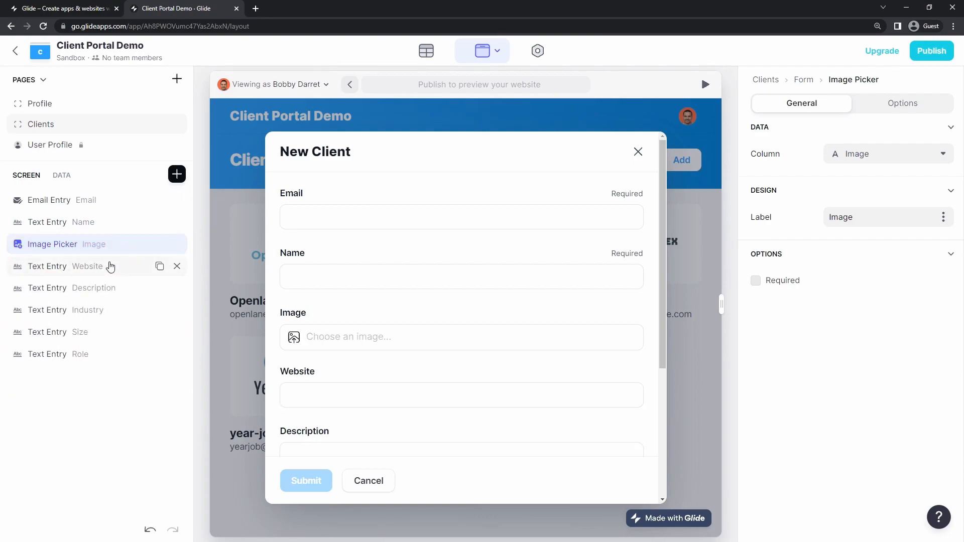
Make the Image, Website, Description, Industry and Size fields of the New Client form required
{"action": "left_click", "coordinate": [110, 267]}
{"action": "scroll", "coordinate": [334, 257], "scroll_direction": "down", "scroll_amount": 1}
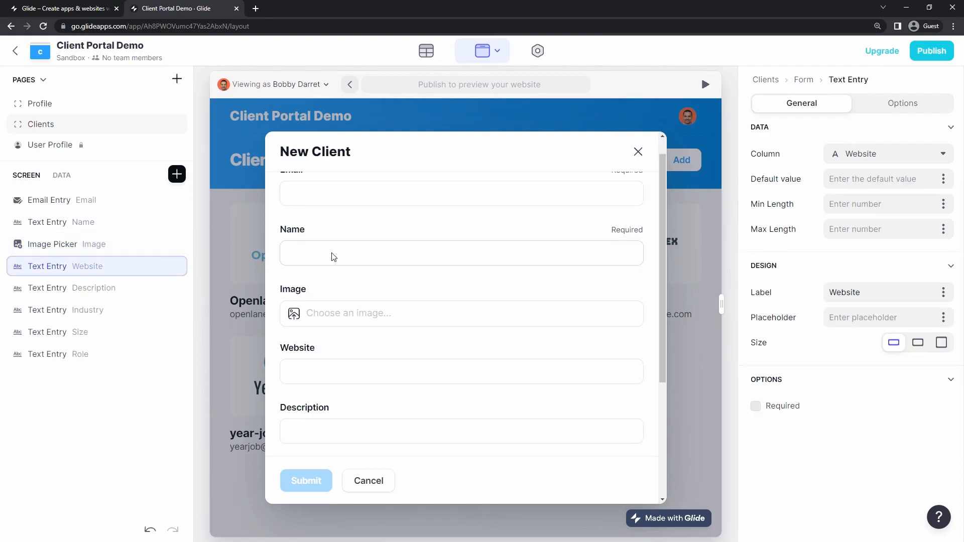
{"action": "left_click", "coordinate": [755, 405]}
{"action": "left_click", "coordinate": [130, 297]}
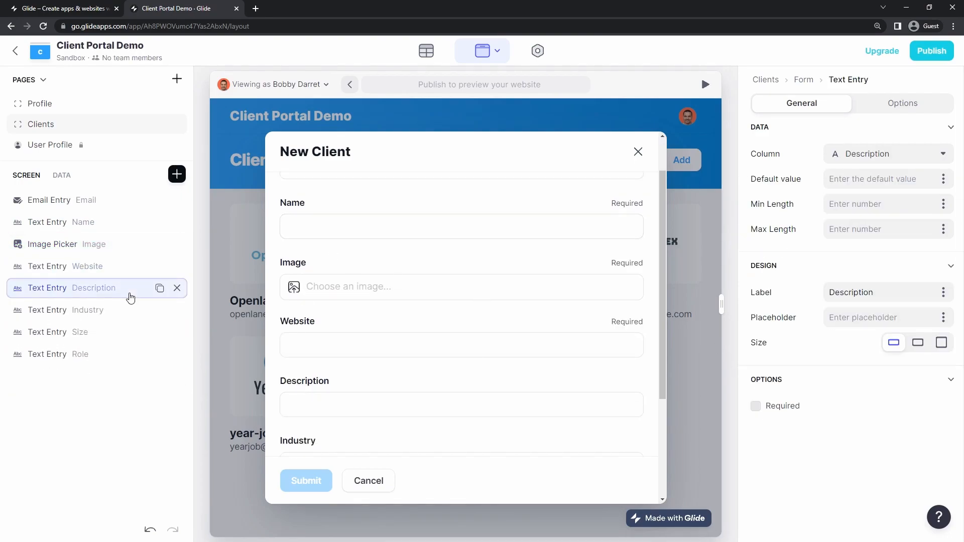
{"action": "scroll", "coordinate": [417, 329], "scroll_direction": "down", "scroll_amount": 2}
{"action": "left_click", "coordinate": [756, 406]}
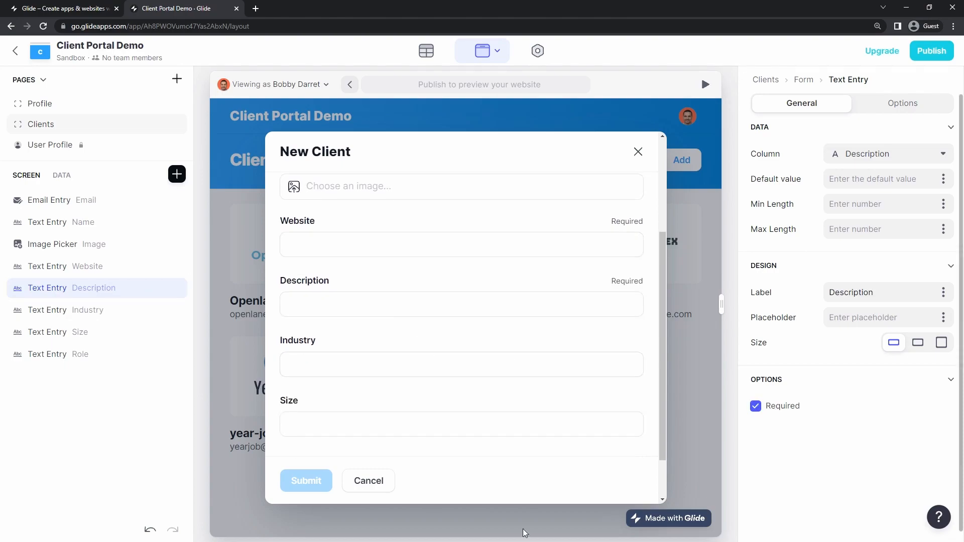
{"action": "left_click", "coordinate": [77, 311]}
{"action": "left_click", "coordinate": [756, 406]}
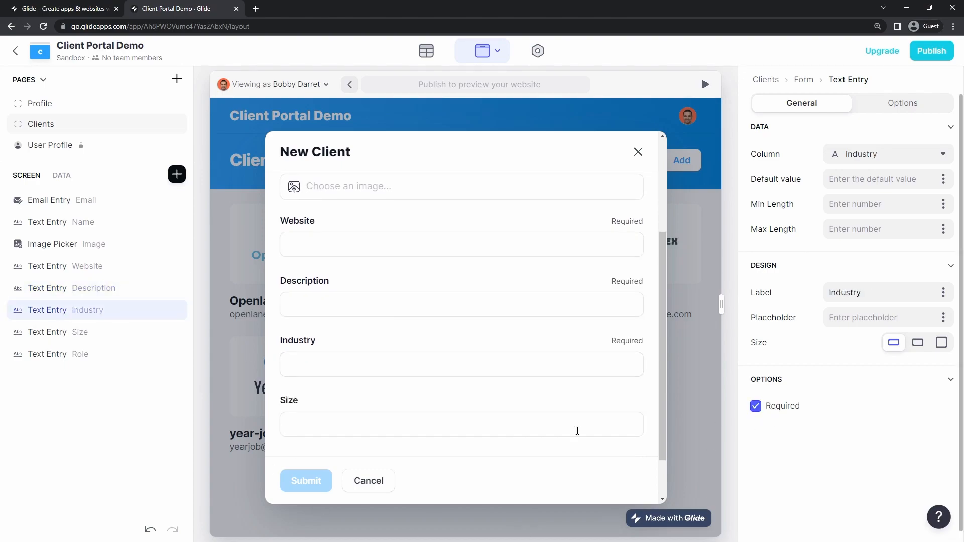
{"action": "left_click", "coordinate": [71, 332]}
Remove the Role text entry from the New Client form and look through the components available to insert
{"action": "left_click", "coordinate": [79, 357]}
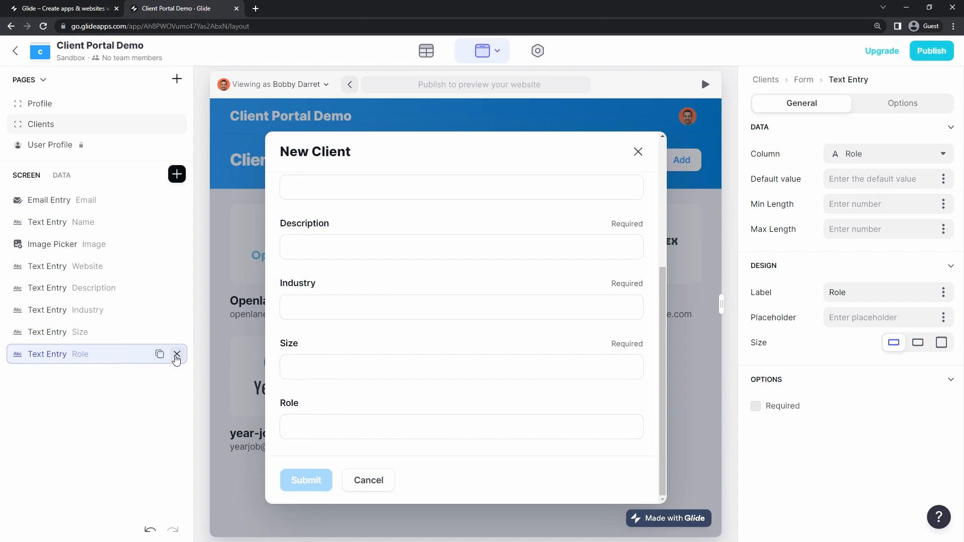
{"action": "left_click", "coordinate": [177, 355]}
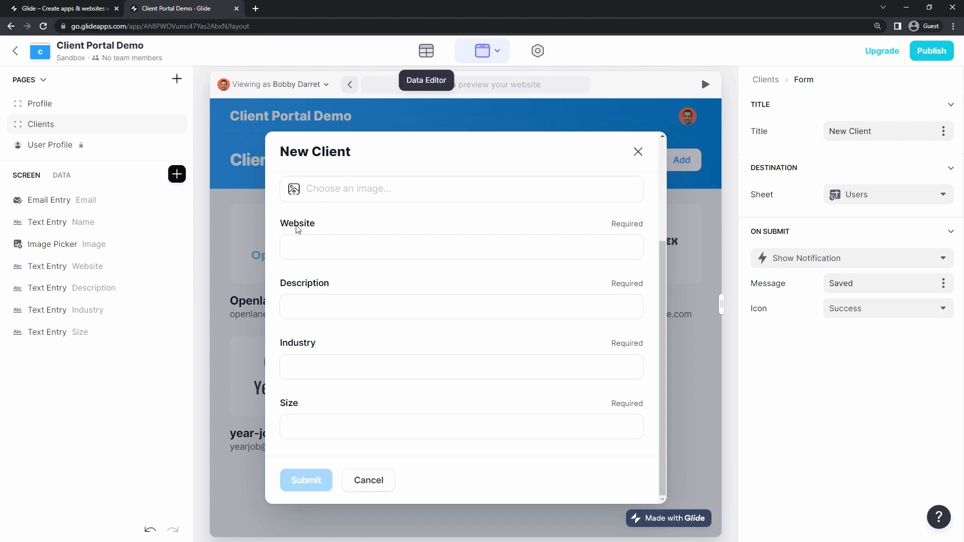
{"action": "left_click", "coordinate": [177, 175]}
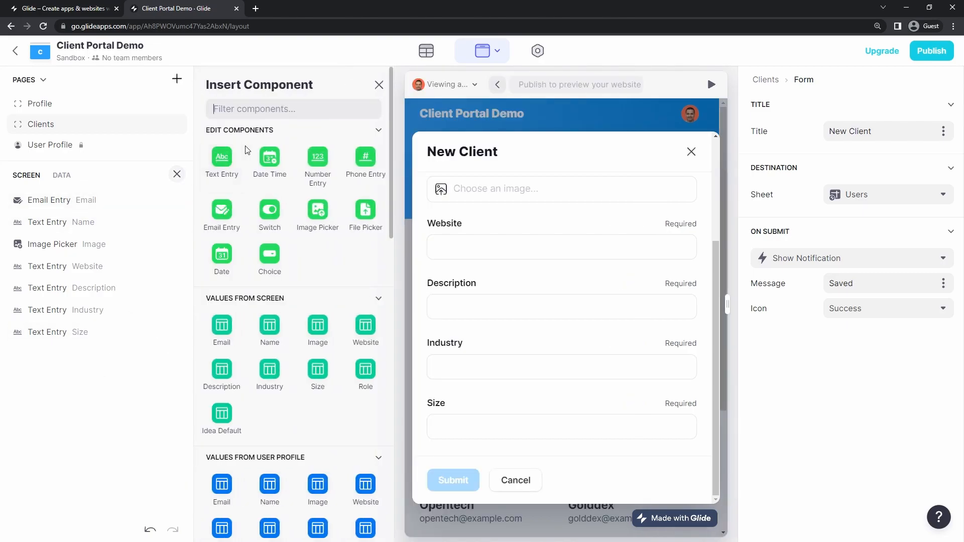
{"action": "scroll", "coordinate": [270, 363], "scroll_direction": "down", "scroll_amount": 10}
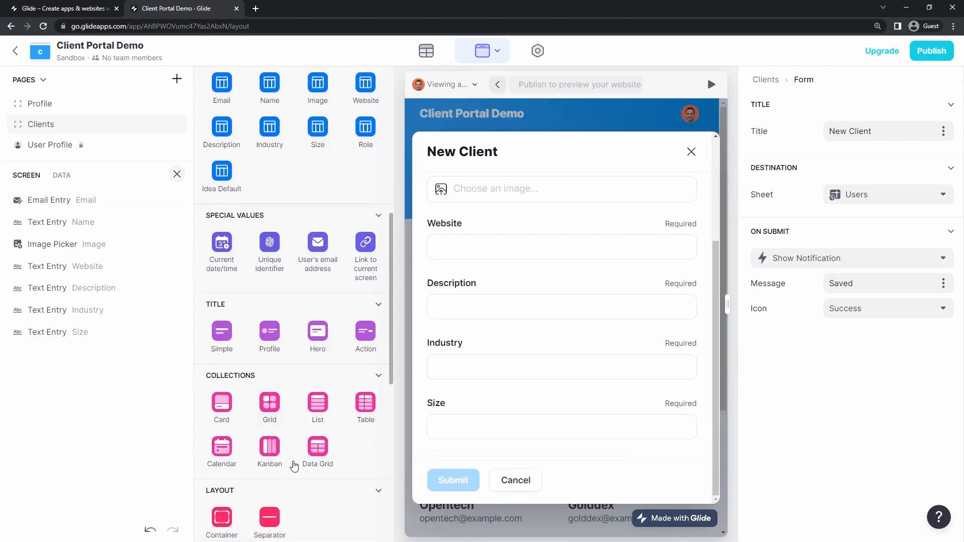
{"action": "scroll", "coordinate": [276, 536], "scroll_direction": "down", "scroll_amount": 3}
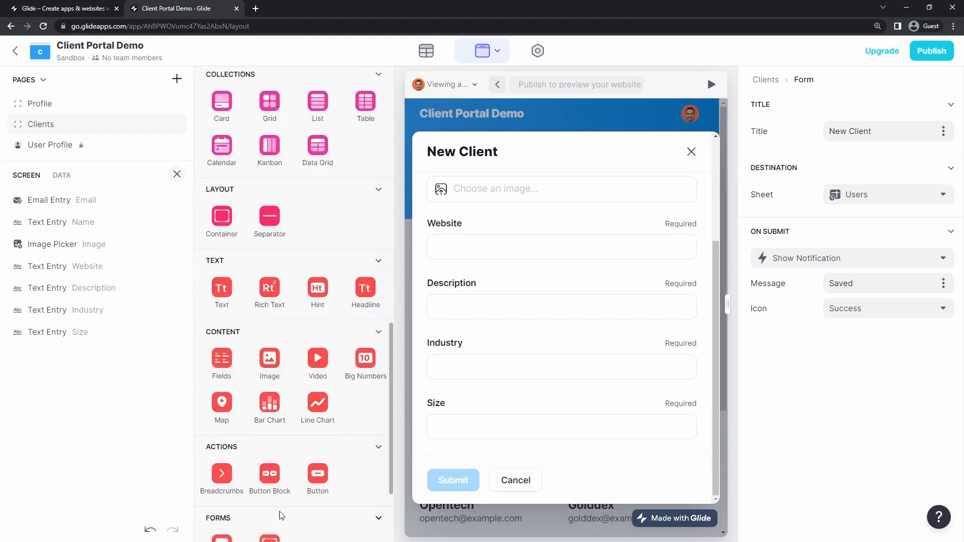
Add a Template column named "Client Default" with the template text "Client" to the Users table
{"action": "left_click", "coordinate": [426, 50]}
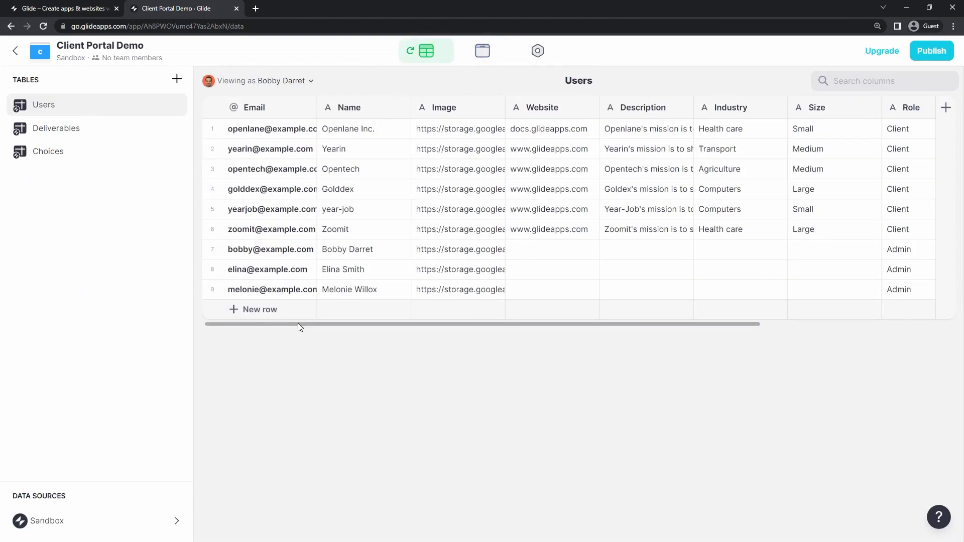
{"action": "left_click_drag", "start_coordinate": [299, 324], "coordinate": [681, 360]}
{"action": "left_click", "coordinate": [946, 107]}
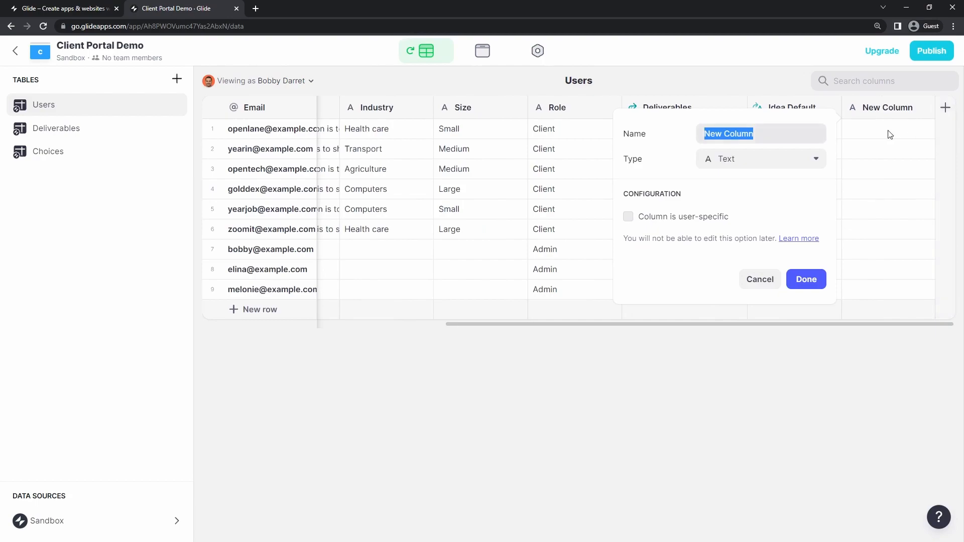
{"action": "type", "text": "Client Default"}
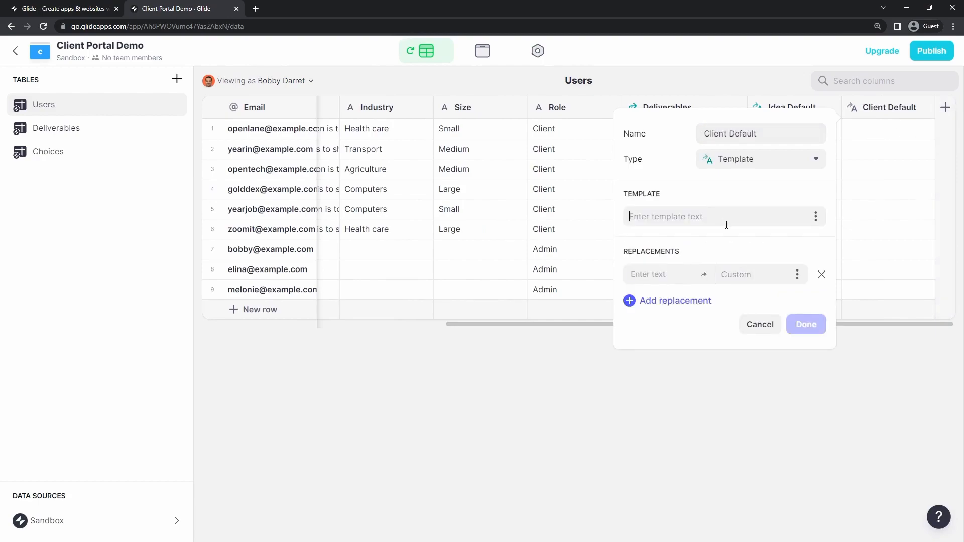
{"action": "left_click", "coordinate": [726, 225]}
{"action": "type", "text": "Client"}
{"action": "left_click", "coordinate": [806, 324]}
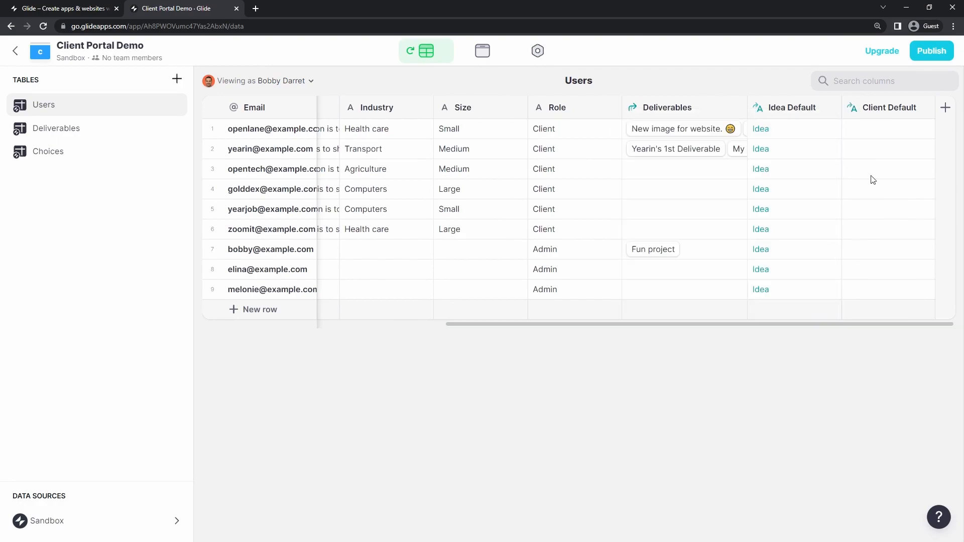
{"action": "left_click_drag", "start_coordinate": [864, 129], "coordinate": [860, 302]}
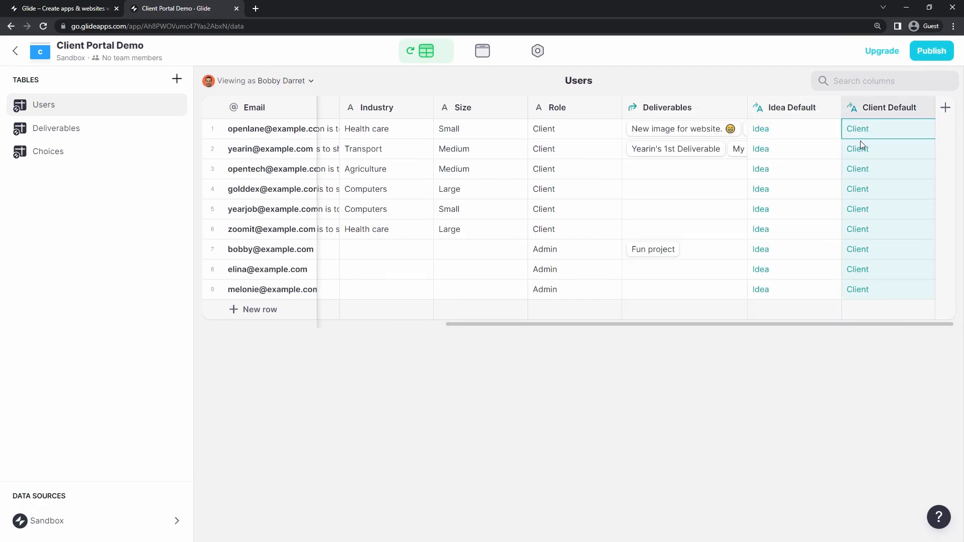
{"action": "left_click_drag", "start_coordinate": [861, 136], "coordinate": [863, 241]}
{"action": "left_click", "coordinate": [867, 209]}
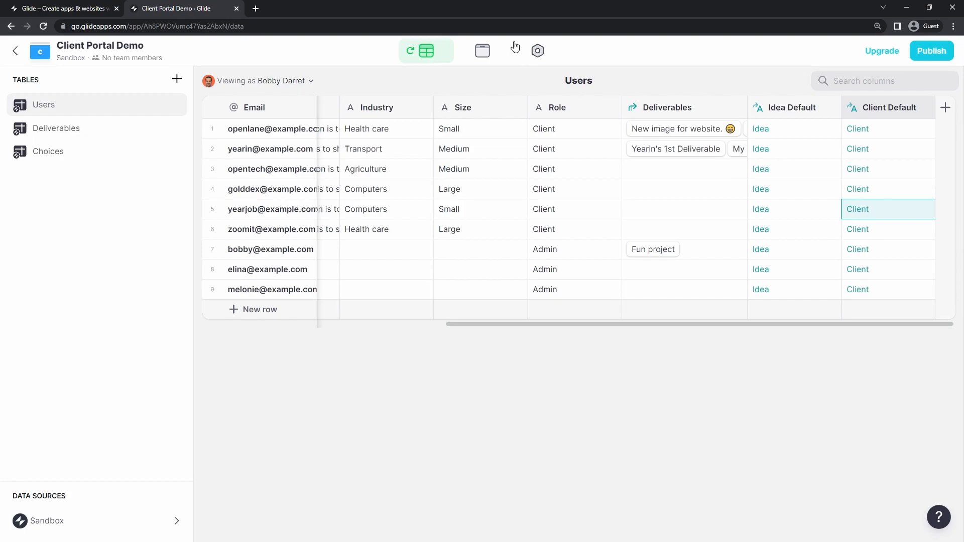
Add the Client Default value from the user profile to the New Client form, writing it to the Role column
{"action": "left_click", "coordinate": [483, 54]}
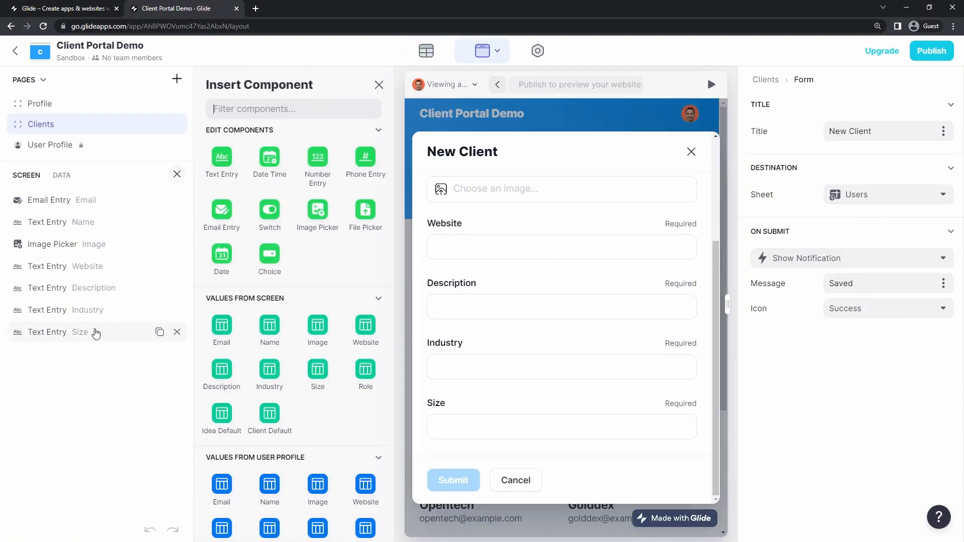
{"action": "left_click", "coordinate": [250, 106]}
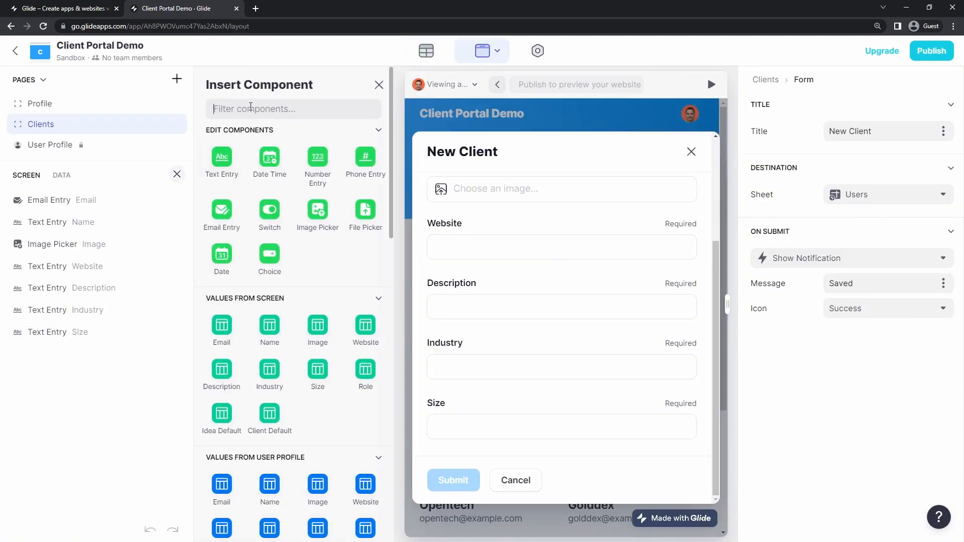
{"action": "type", "text": "Client"}
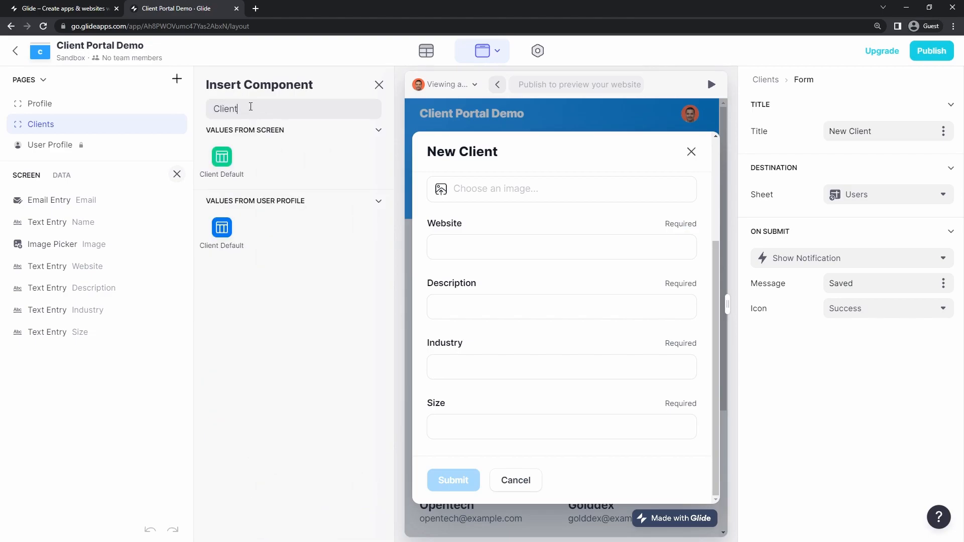
{"action": "left_click", "coordinate": [222, 227]}
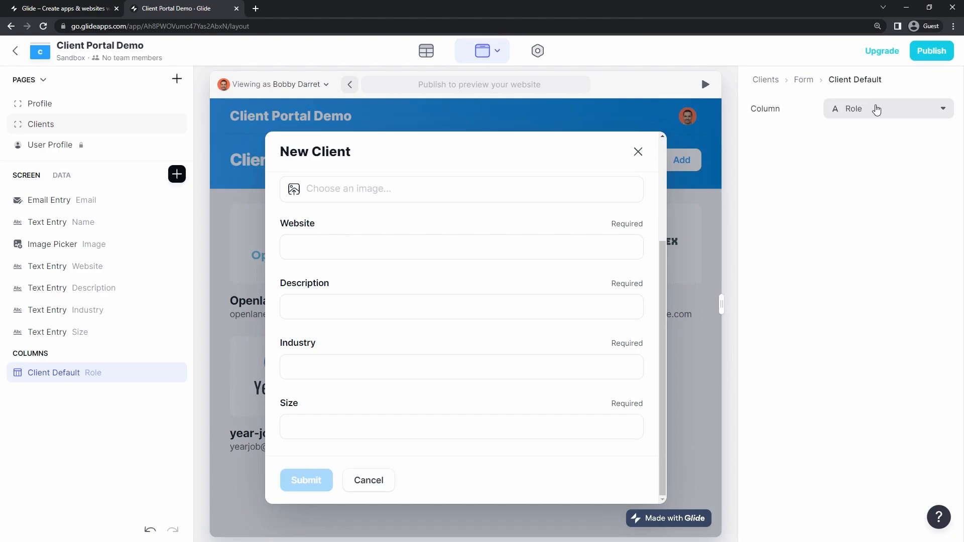
Enter the client's email and the name "New Client" in the New Client form, and upload a logo image
{"action": "scroll", "coordinate": [470, 397], "scroll_direction": "up", "scroll_amount": 3}
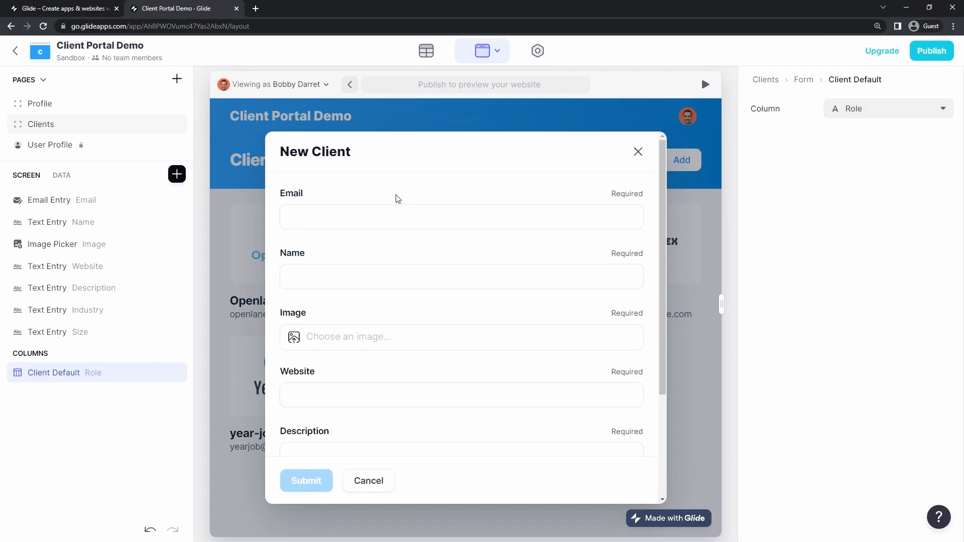
{"action": "left_click", "coordinate": [388, 215]}
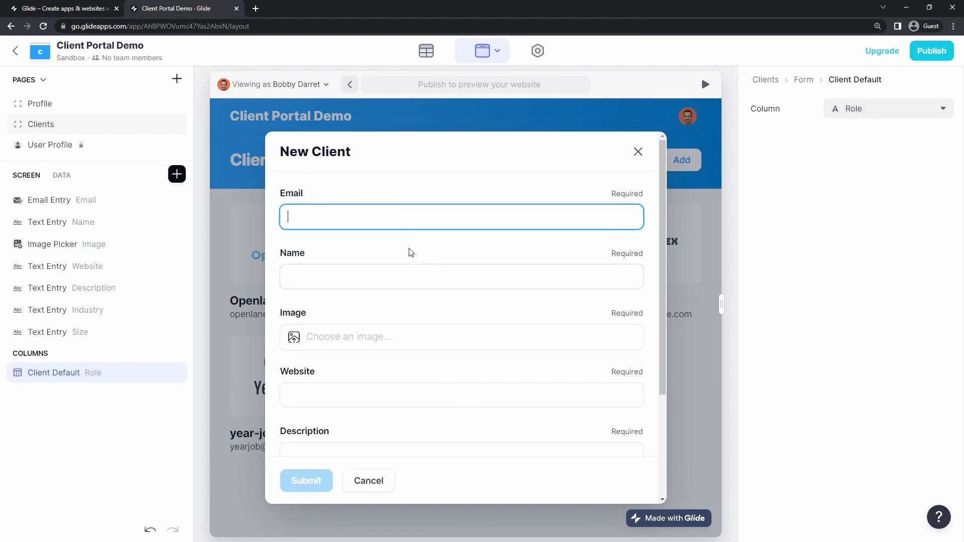
{"action": "type", "text": "new"}
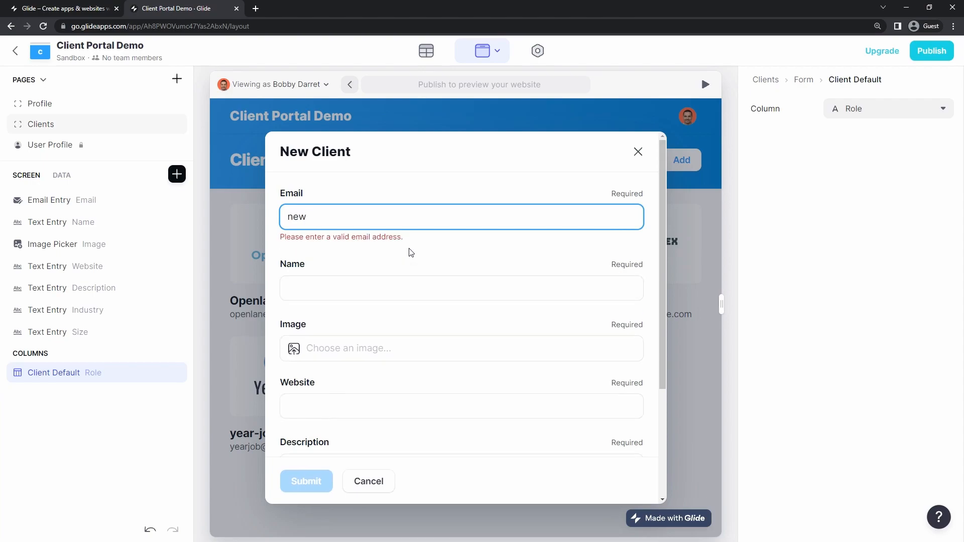
{"action": "type", "text": "@example.com"}
{"action": "key", "text": "Tab"}
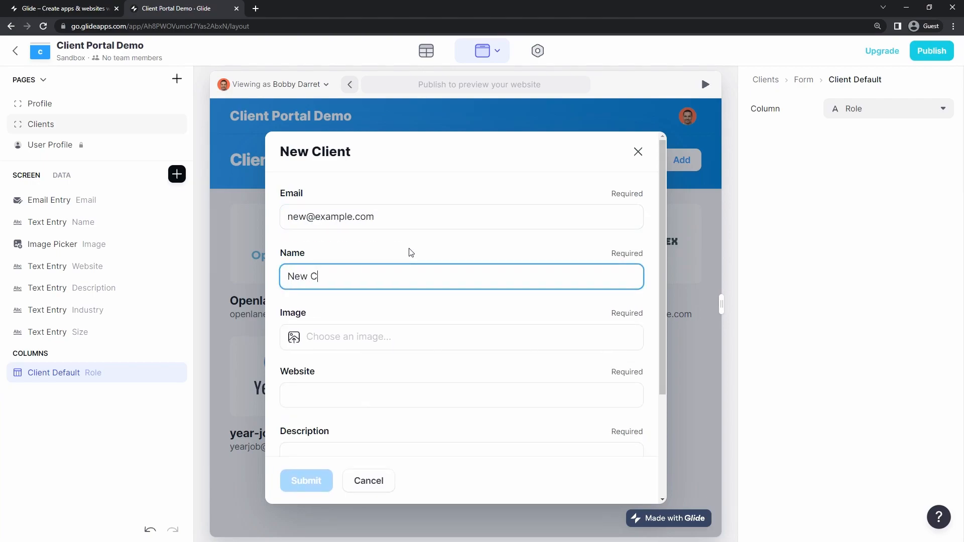
{"action": "type", "text": "New Client"}
{"action": "left_click", "coordinate": [445, 339]}
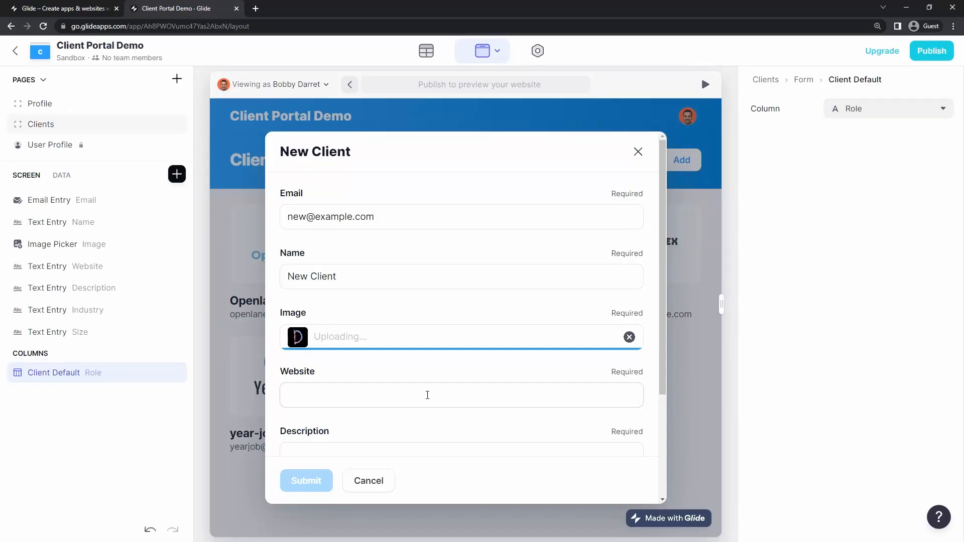
Enter website newclient.com, description "Awesomenesss", industry "Tech" and size "Small" for the new client, and submit the form
{"action": "left_click", "coordinate": [427, 395]}
{"action": "type", "text": "newclient.com"}
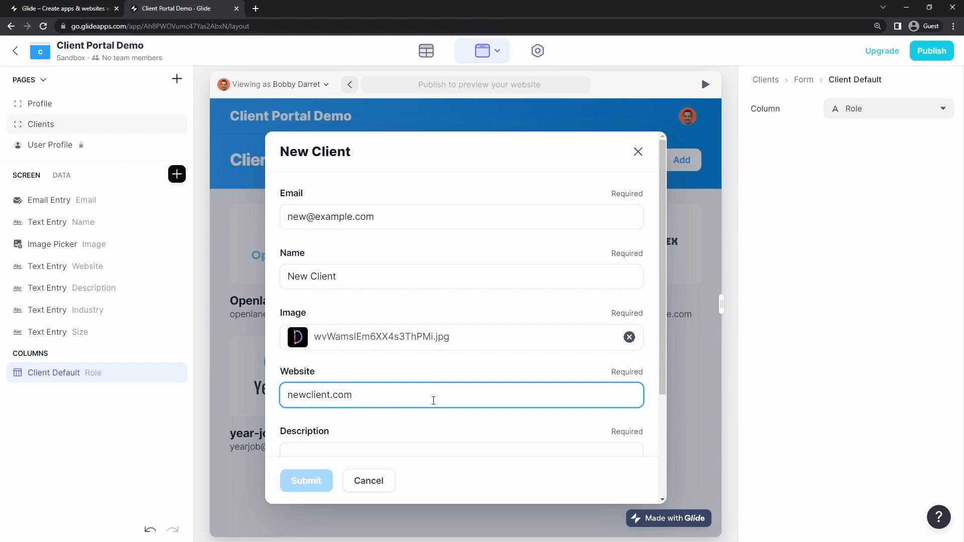
{"action": "scroll", "coordinate": [433, 400], "scroll_direction": "down", "scroll_amount": 2}
{"action": "left_click", "coordinate": [379, 347]}
{"action": "type", "text": "Awesomenesss"}
{"action": "key", "text": "Tab"}
{"action": "type", "text": "Tech"}
{"action": "type", "text": "Small"}
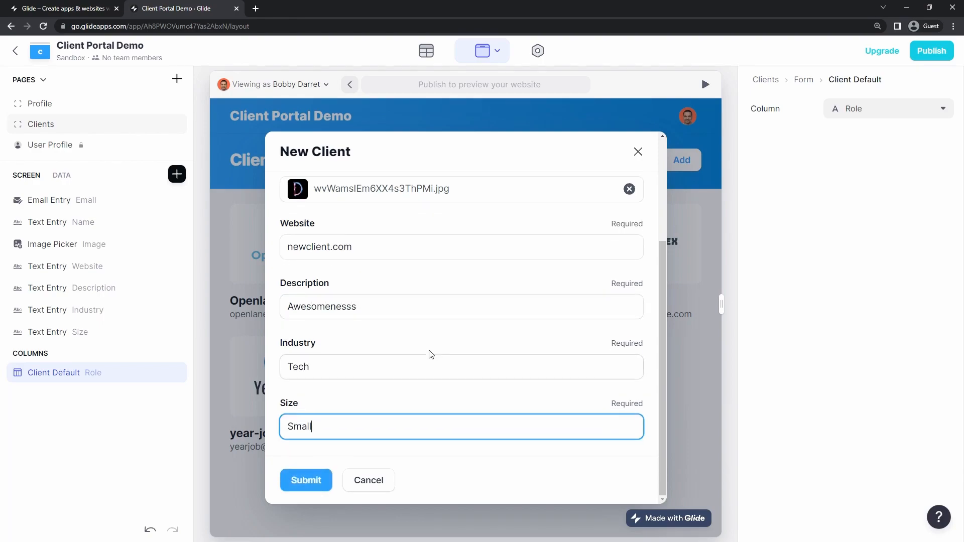
{"action": "left_click", "coordinate": [316, 484]}
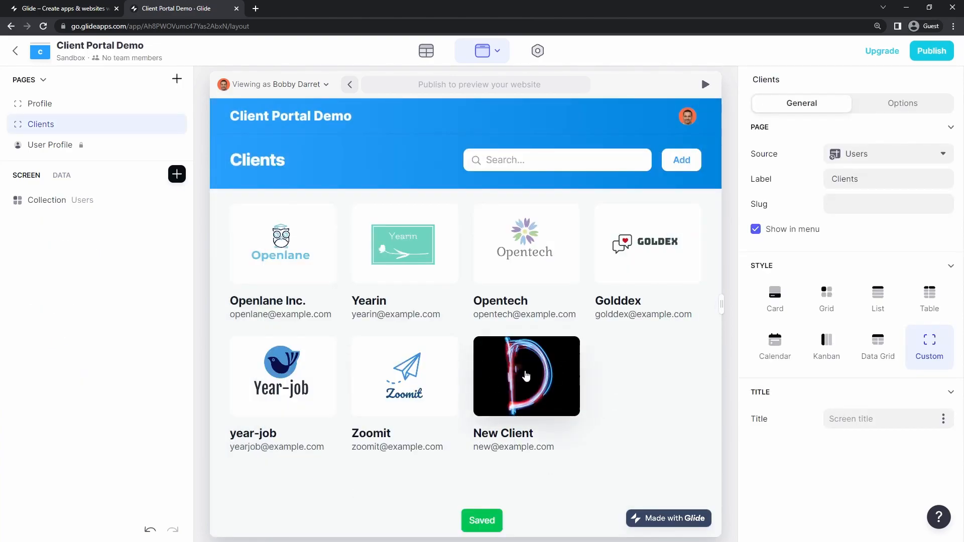
Open New Client's details, preview the app as New Client, and check its Profile page and Edit Profile form
{"action": "left_click", "coordinate": [526, 376]}
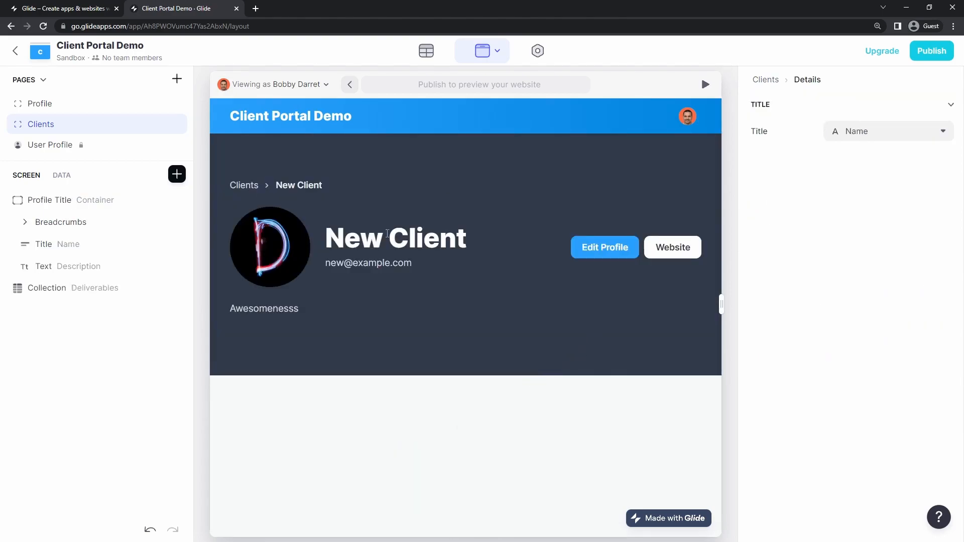
{"action": "left_click", "coordinate": [280, 84]}
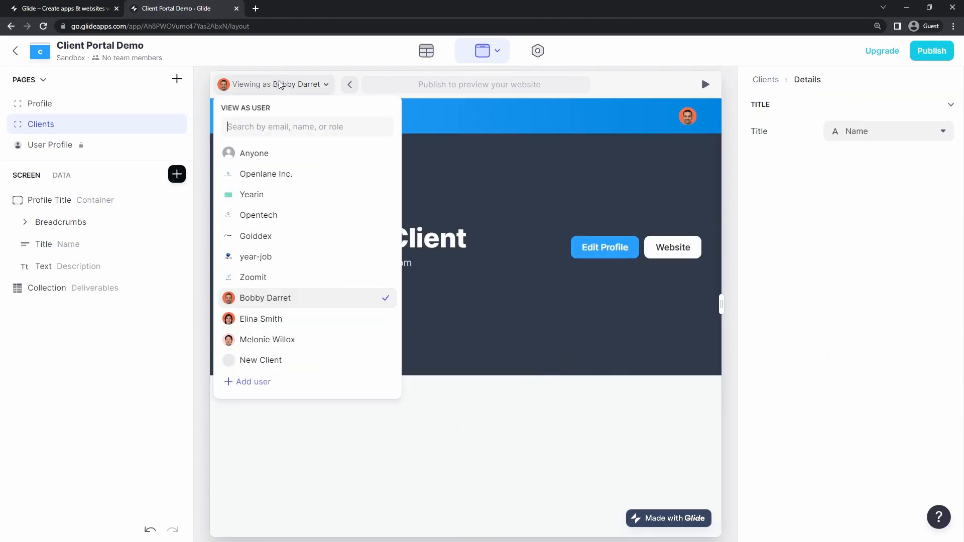
{"action": "left_click", "coordinate": [273, 362]}
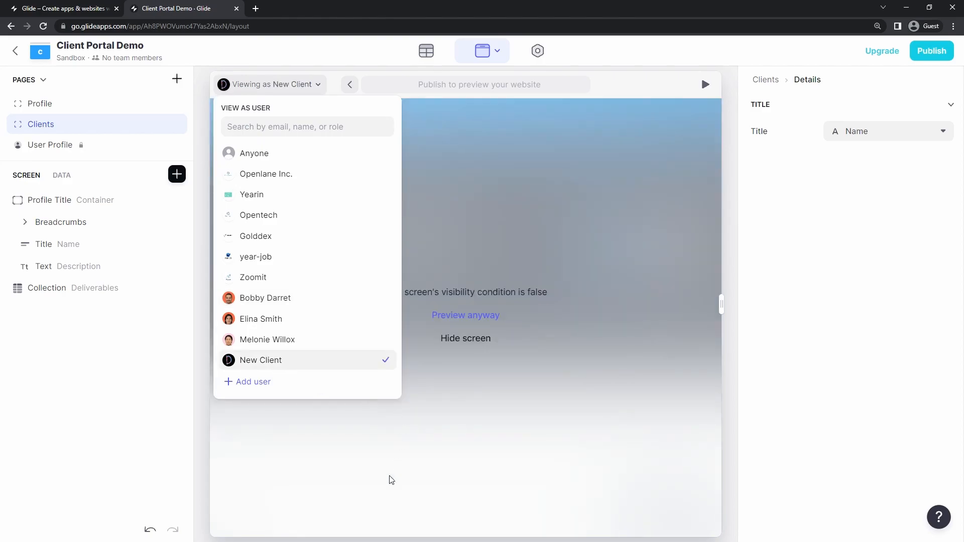
{"action": "left_click", "coordinate": [112, 103]}
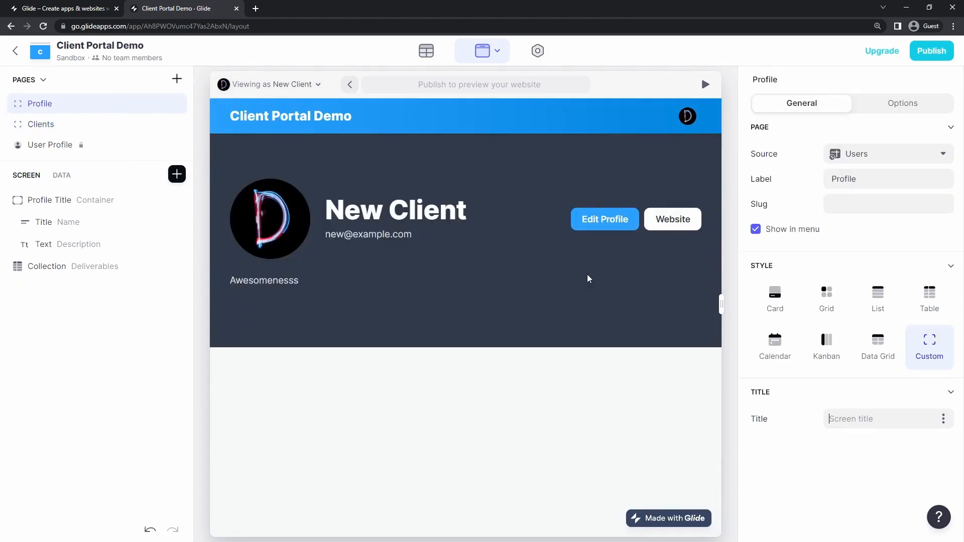
{"action": "left_click", "coordinate": [601, 220]}
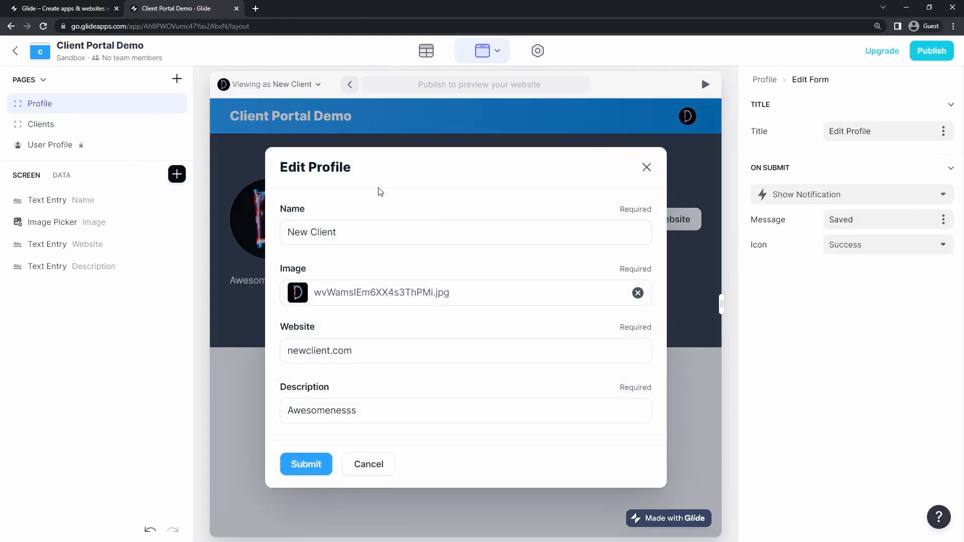
{"action": "left_click", "coordinate": [646, 167]}
Switch the preview back to the first admin user and open New Client's details from the Clients page
{"action": "left_click", "coordinate": [271, 84]}
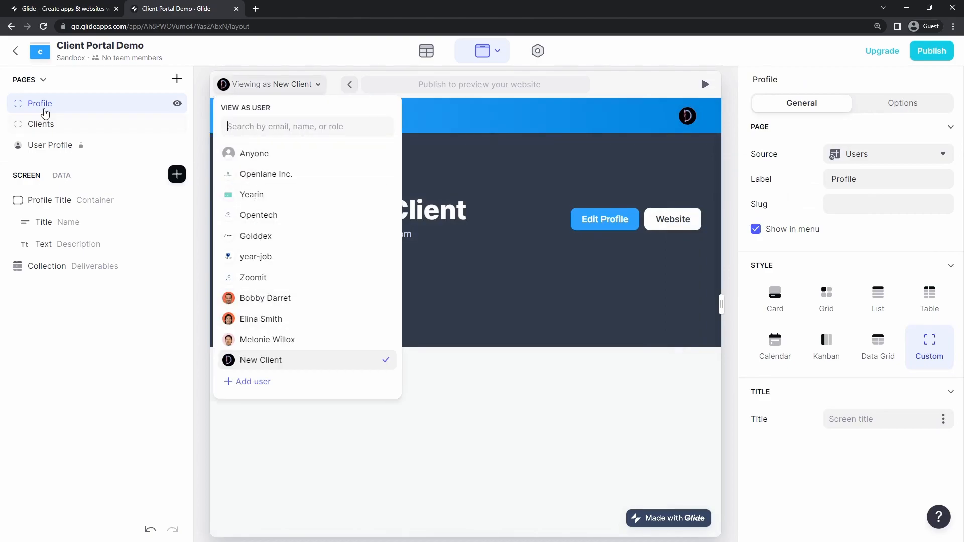
{"action": "left_click", "coordinate": [277, 298]}
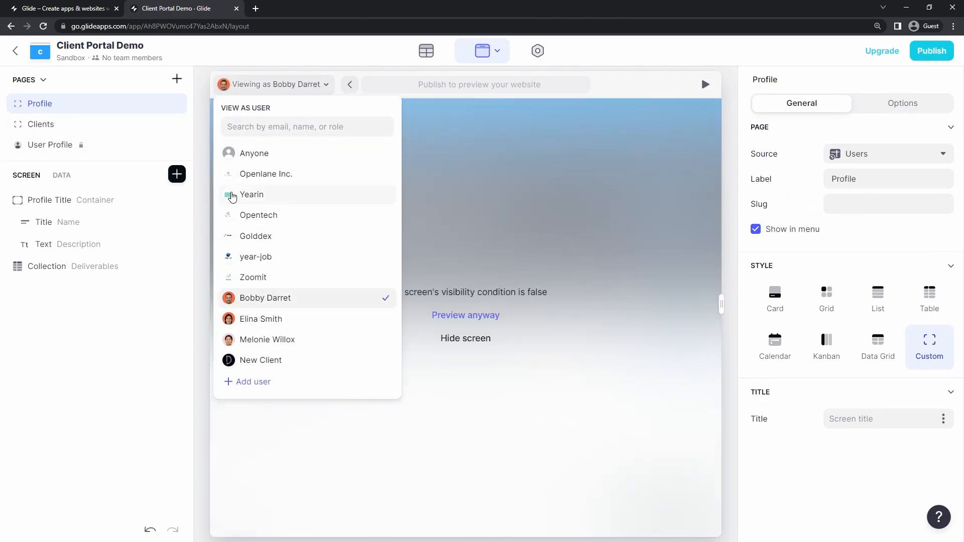
{"action": "left_click", "coordinate": [41, 124]}
{"action": "left_click", "coordinate": [240, 185]}
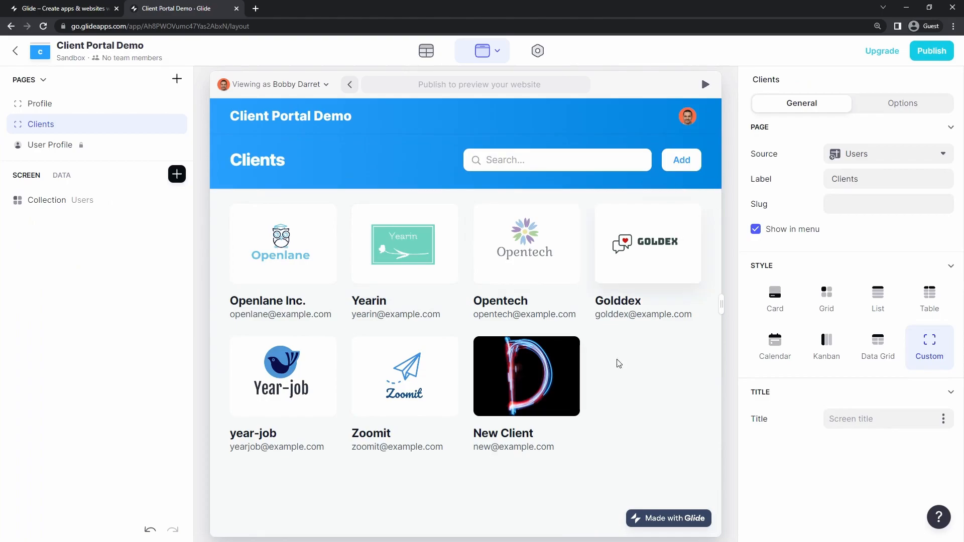
{"action": "left_click", "coordinate": [513, 394]}
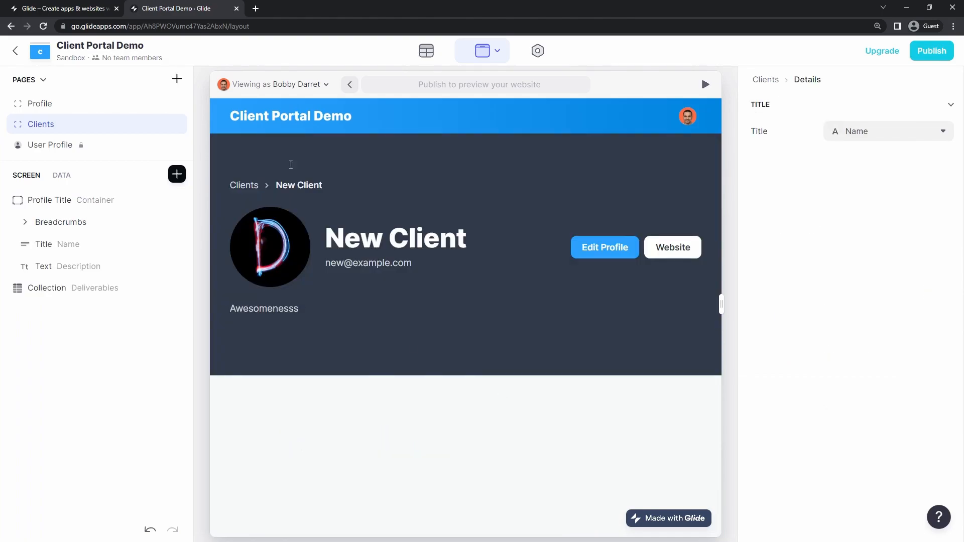
Check the New Client row and its Role value in the Users table, and return to the Clients page
{"action": "left_click", "coordinate": [427, 50]}
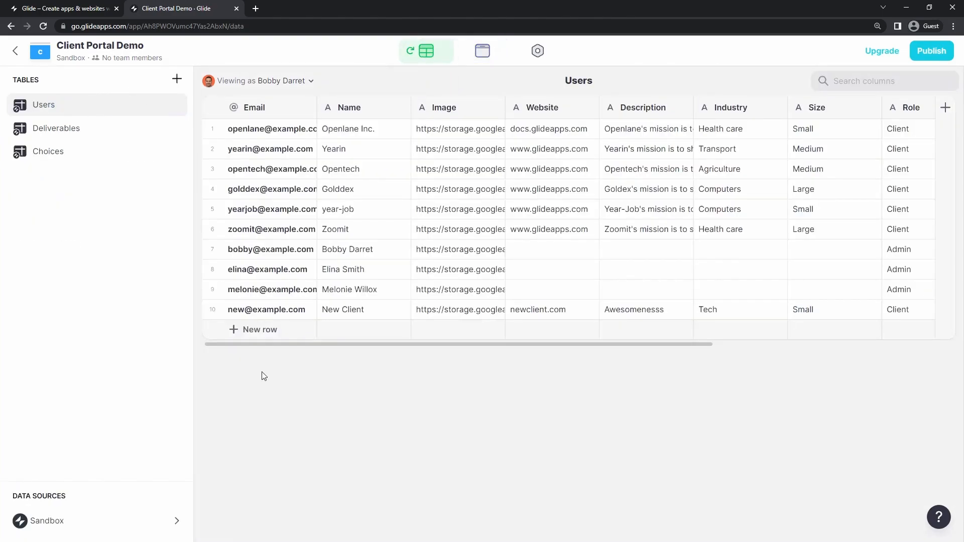
{"action": "scroll", "coordinate": [502, 376], "scroll_direction": "right", "scroll_amount": 5}
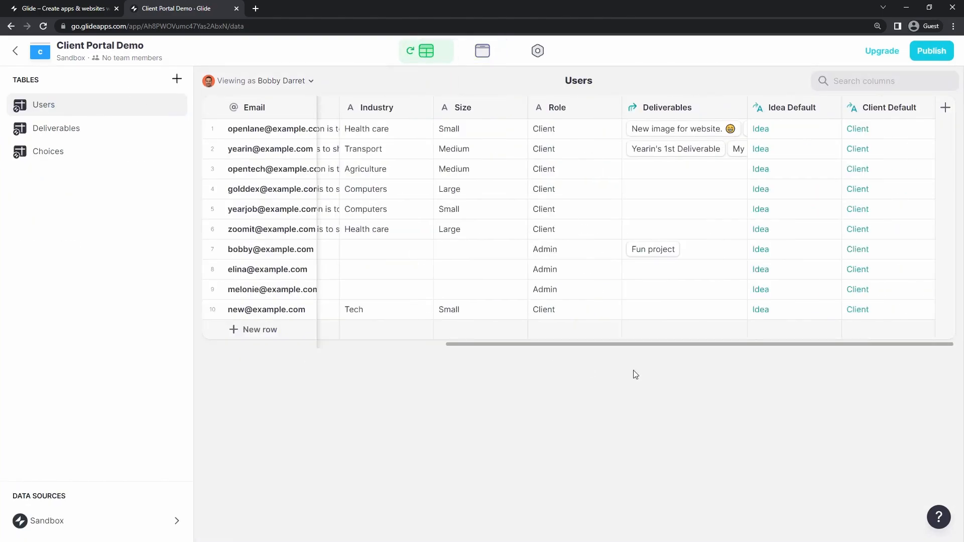
{"action": "left_click", "coordinate": [561, 311]}
{"action": "left_click_drag", "start_coordinate": [562, 345], "coordinate": [312, 348]}
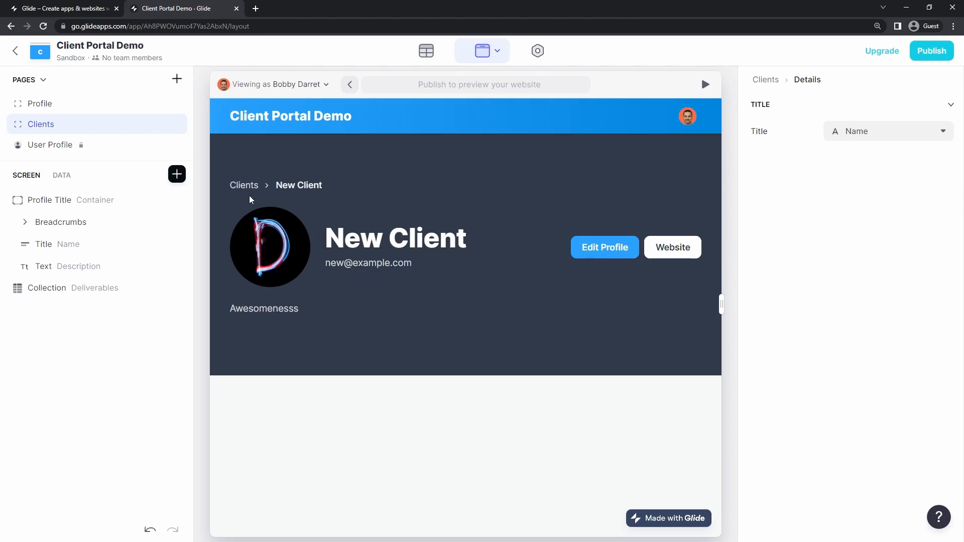
{"action": "left_click", "coordinate": [240, 185]}
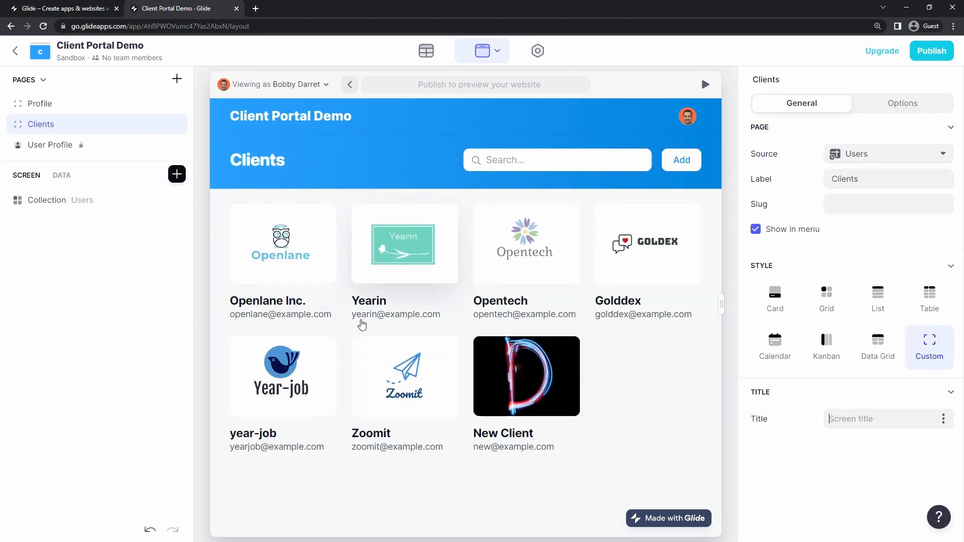